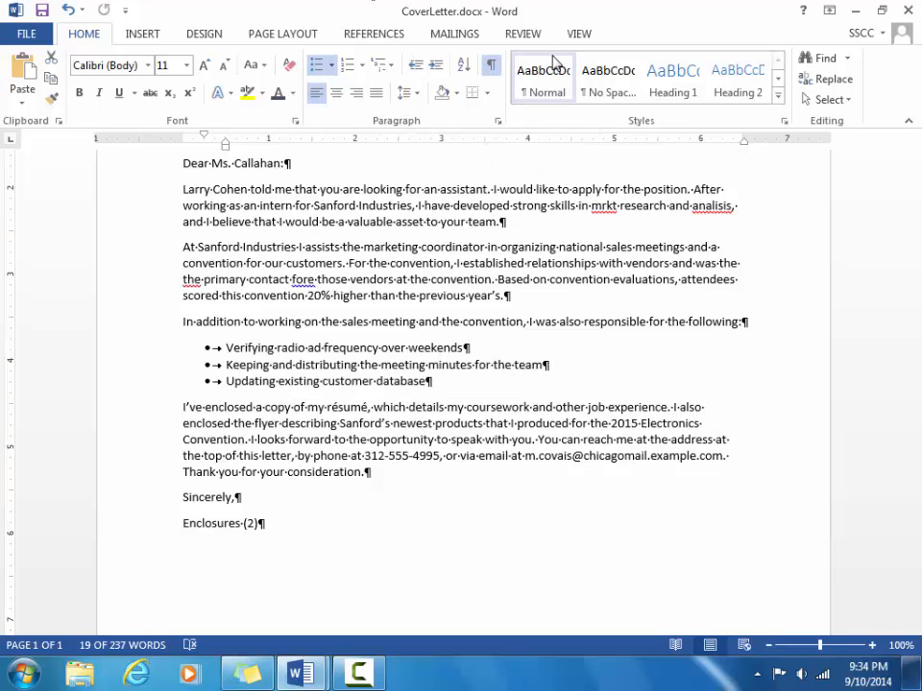
# Step: Switch from the cover letter to the open ResumeFinal.docx document
pyautogui.click(582, 33)
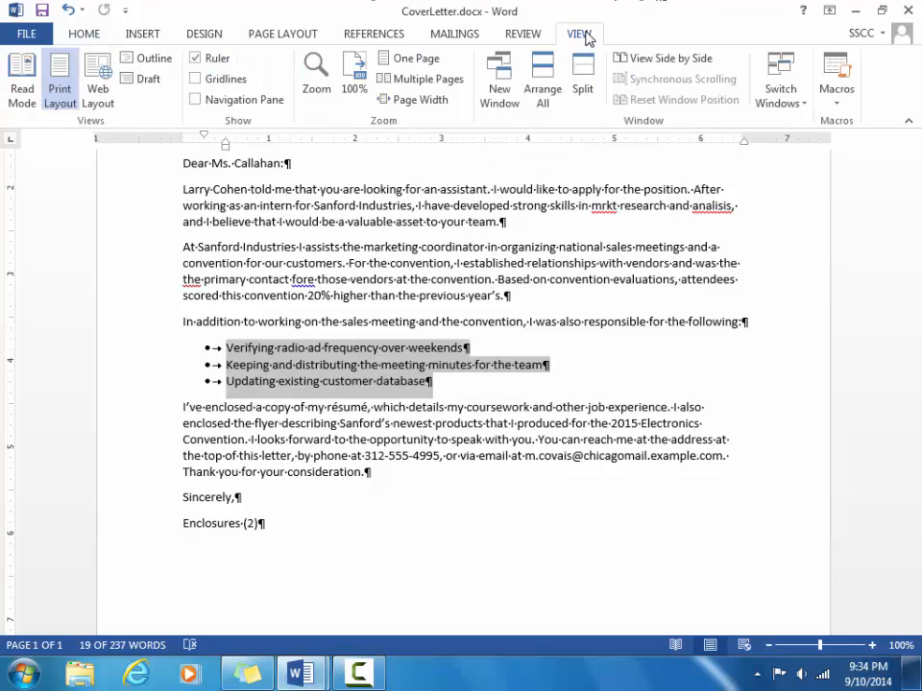
pyautogui.click(777, 100)
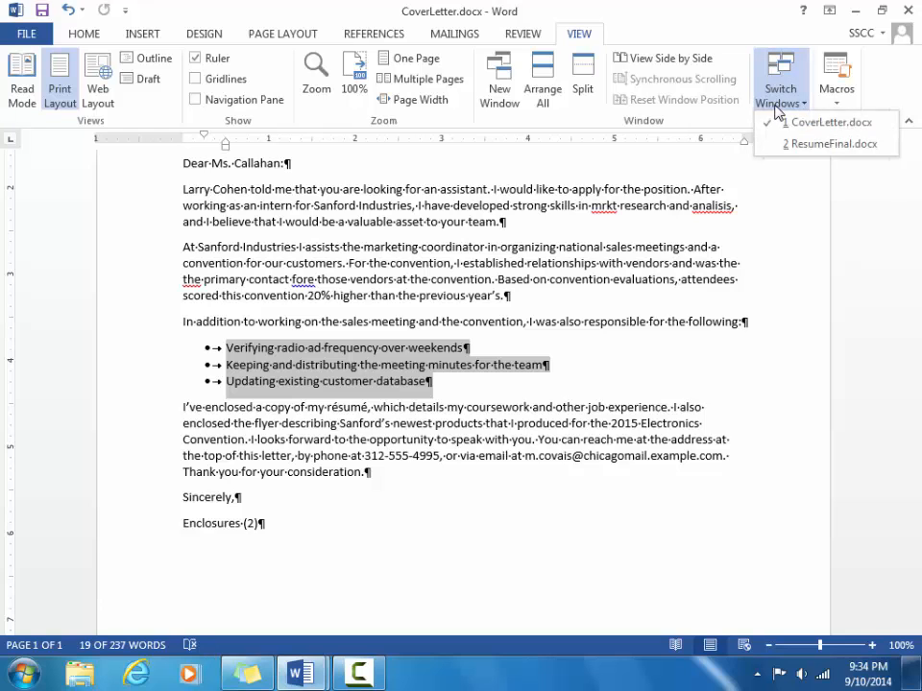
pyautogui.click(794, 144)
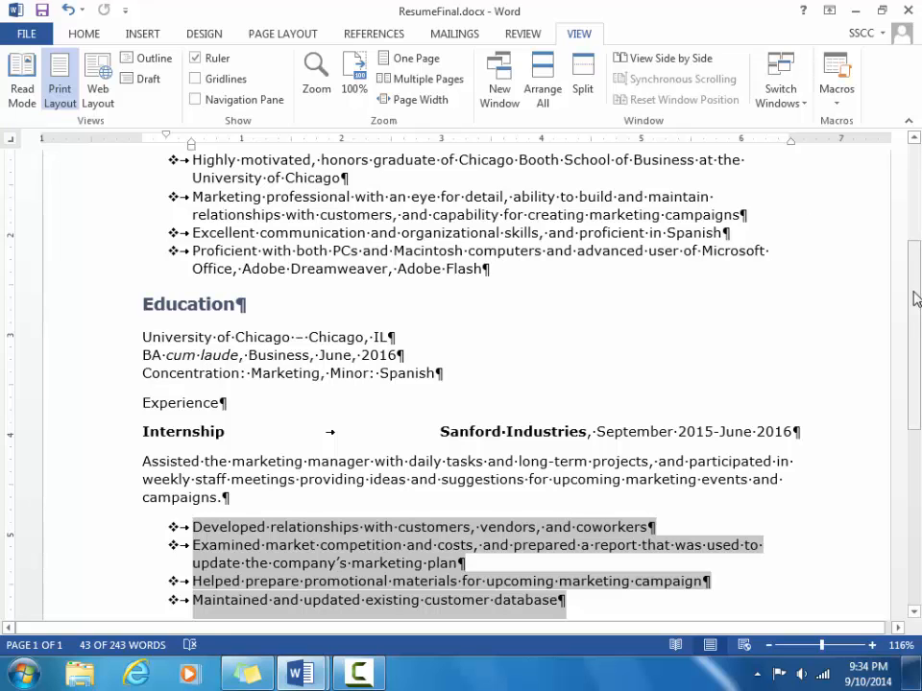
# Step: Set a 0.5-inch left indent on the "Assisted the marketing manager" paragraph under Internship
pyautogui.moveTo(911, 300); pyautogui.dragTo(917, 341)
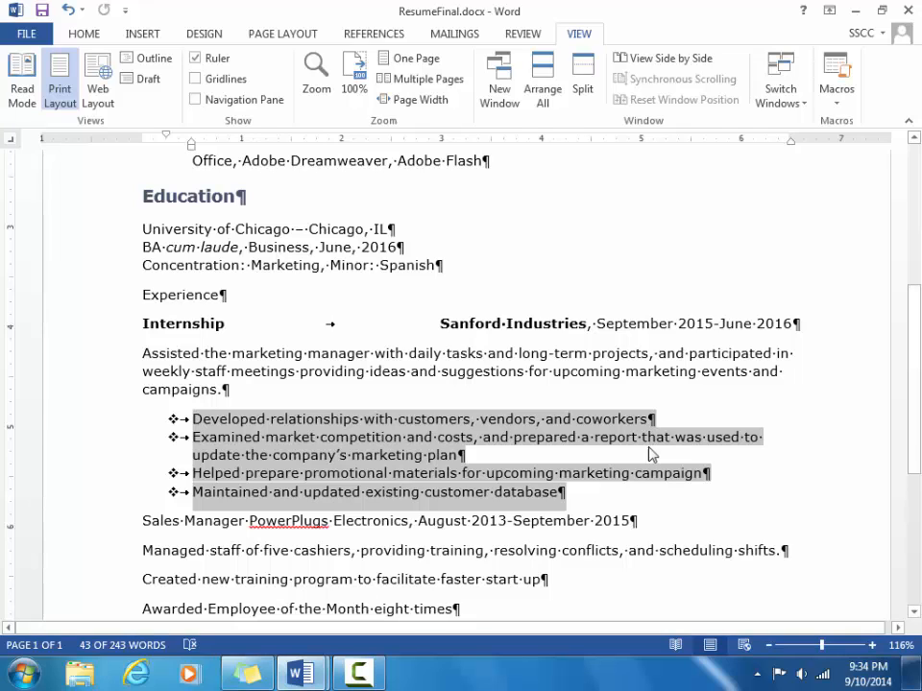
pyautogui.click(309, 358)
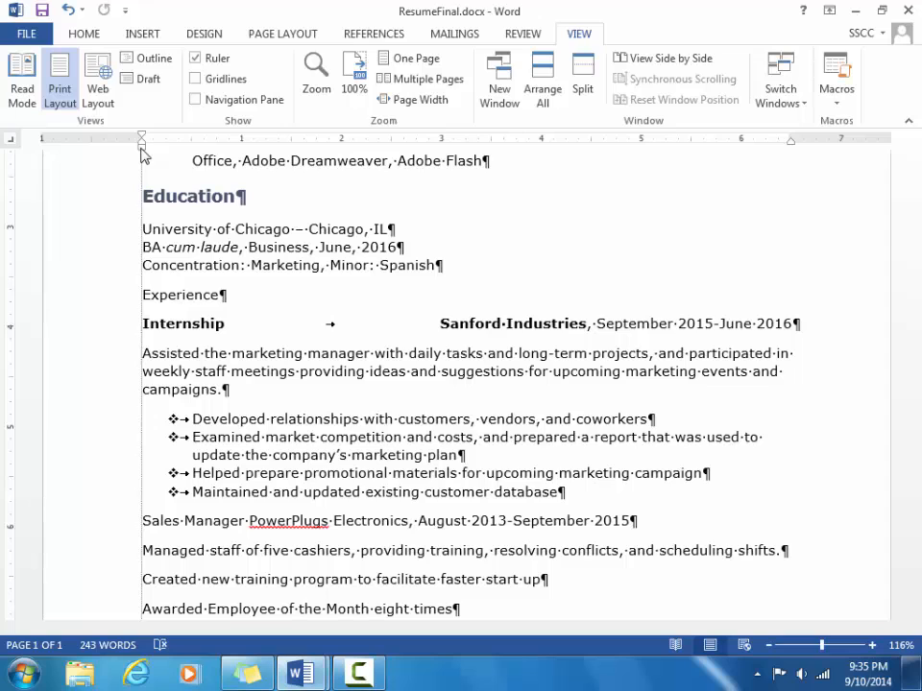
pyautogui.moveTo(142, 149); pyautogui.dragTo(191, 151)
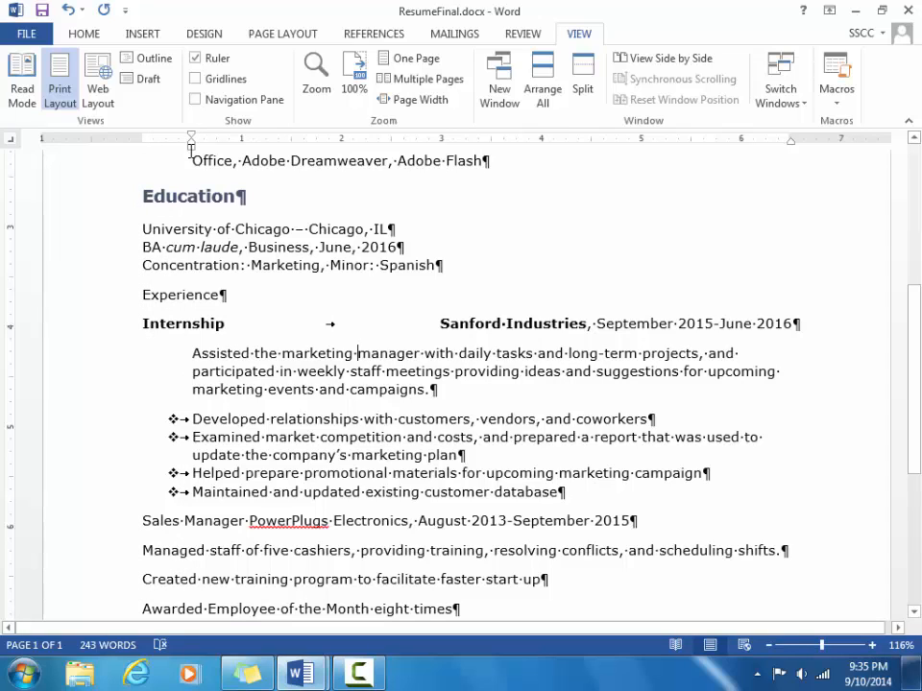
pyautogui.hotkey('ctrl', 'z')
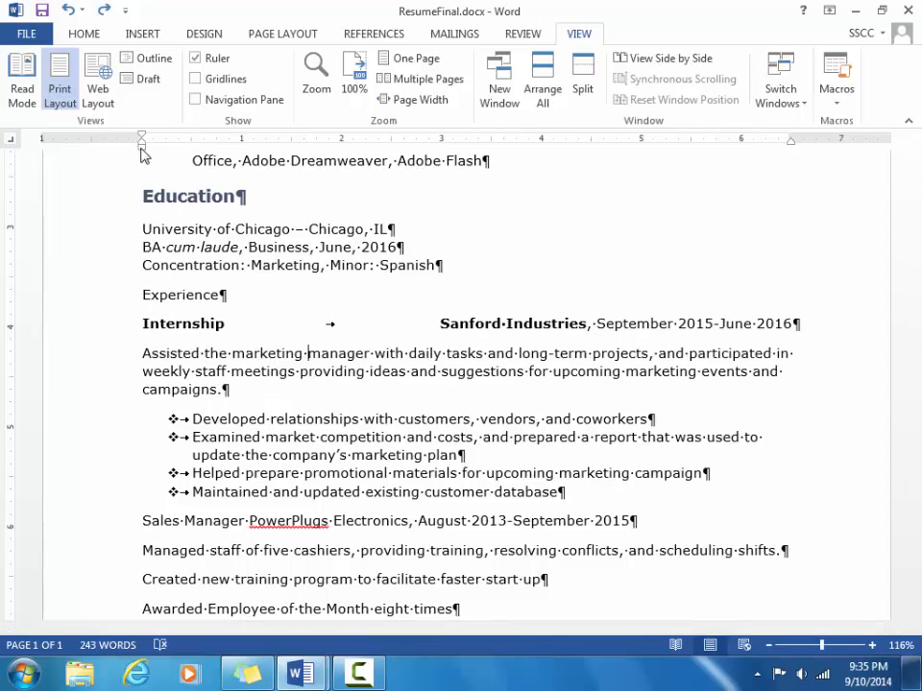
pyautogui.moveTo(144, 154); pyautogui.dragTo(191, 152)
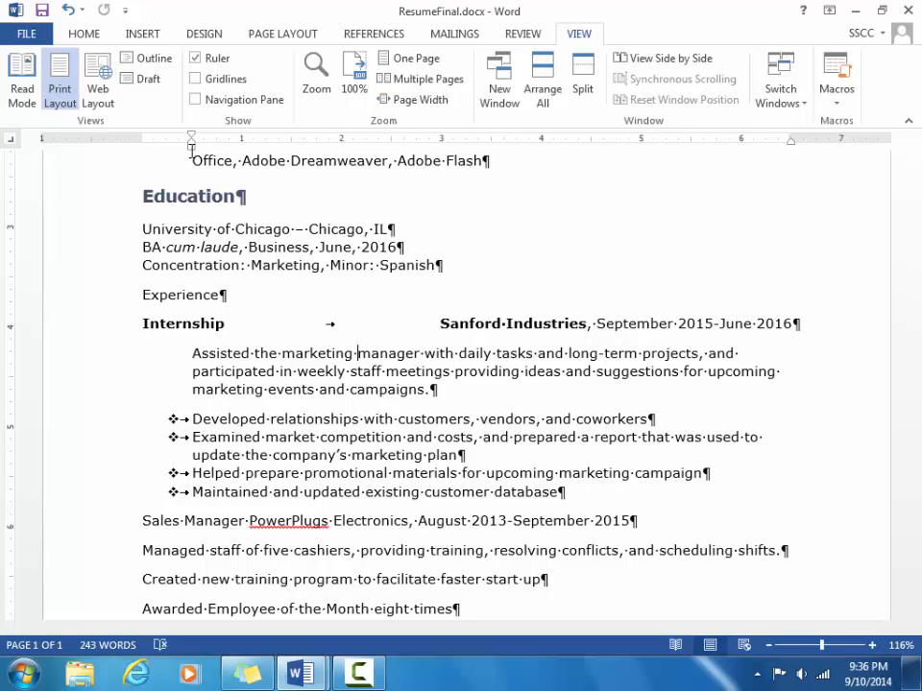
# Step: Increase the indent by one level for the "Managed staff of five cashiers" paragraph and the four-item bulleted list under Internship
pyautogui.click(142, 550)
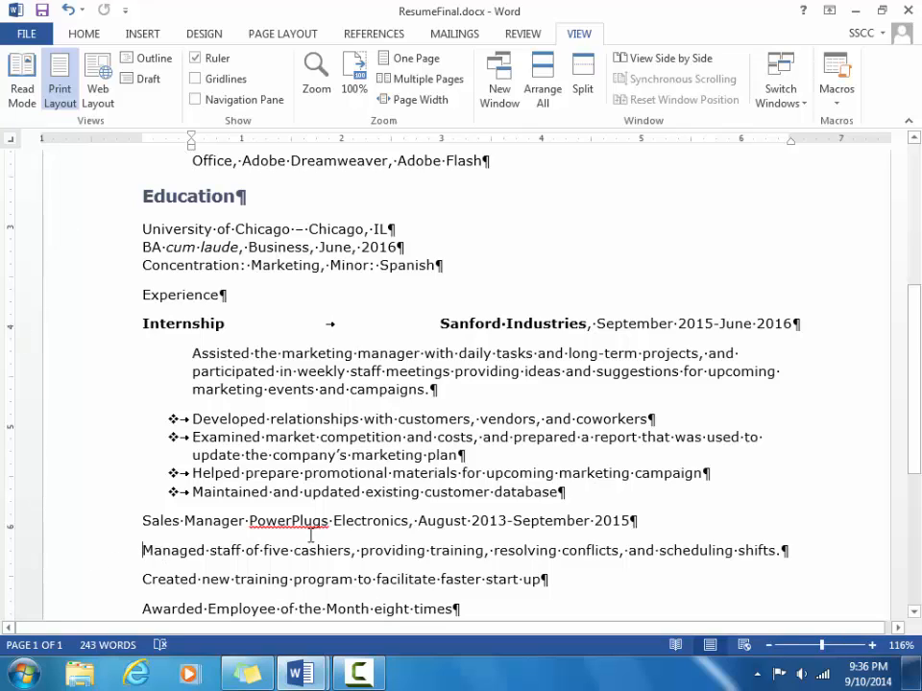
pyautogui.moveTo(310, 536); pyautogui.dragTo(787, 547)
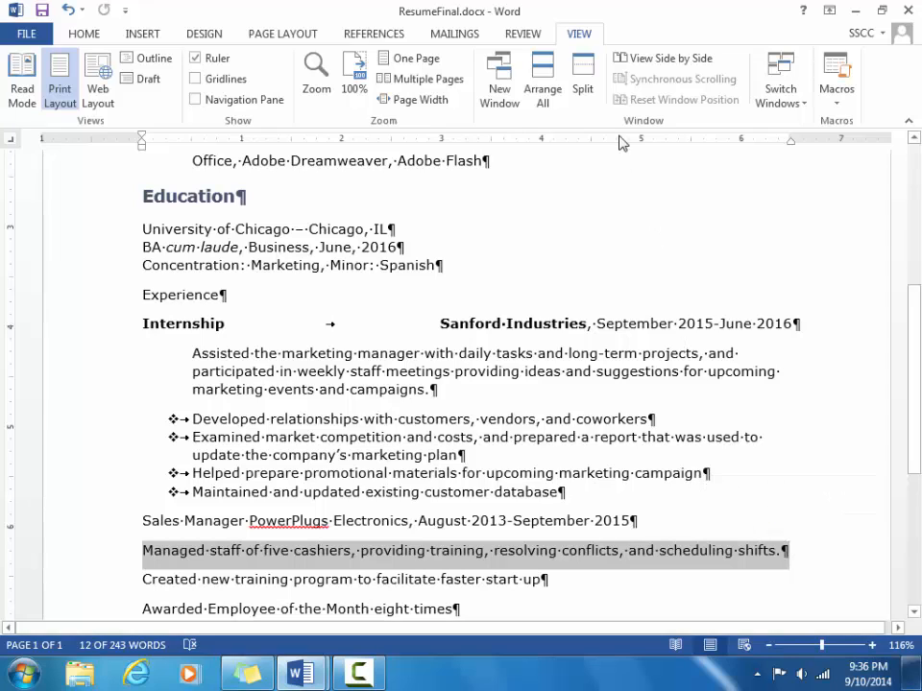
pyautogui.click(90, 35)
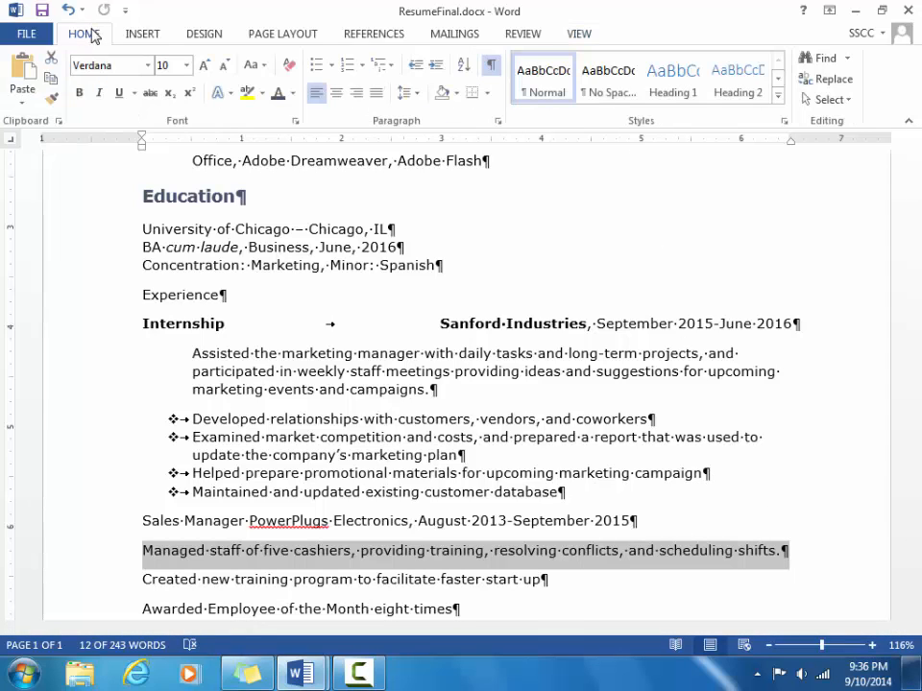
pyautogui.click(437, 65)
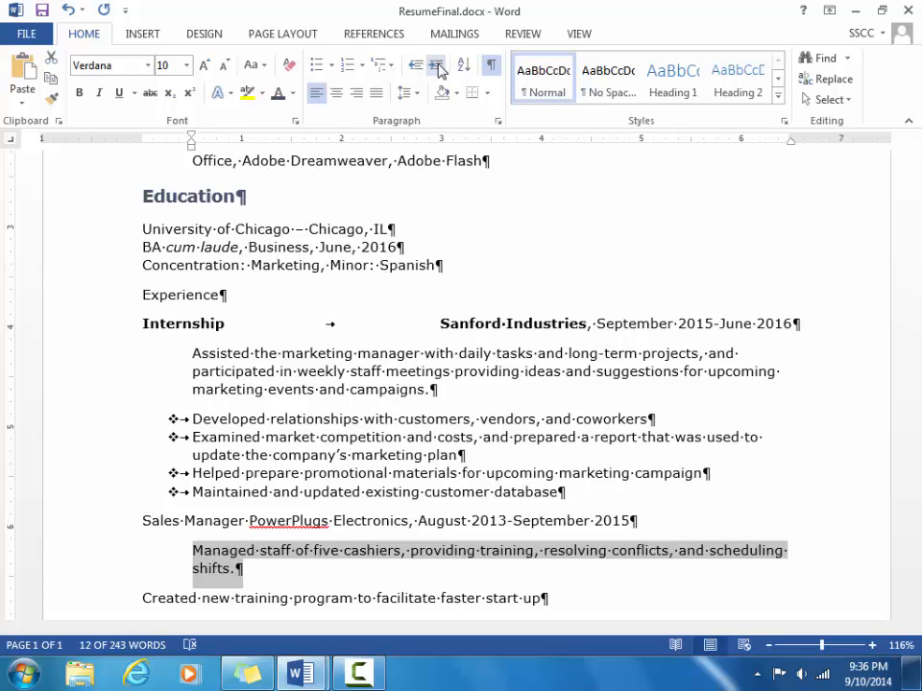
pyautogui.moveTo(184, 419); pyautogui.dragTo(569, 494)
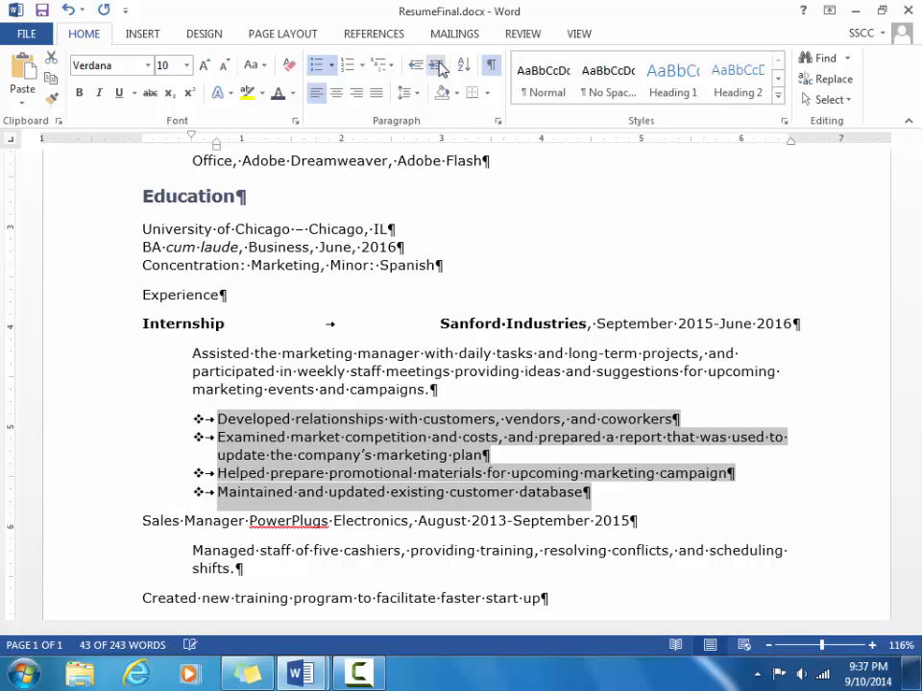
pyautogui.click(436, 67)
# Step: Increase the indent of the "Staffed sales register" paragraph under Sales Clerk by one level and save the document
pyautogui.moveTo(915, 309); pyautogui.dragTo(919, 349)
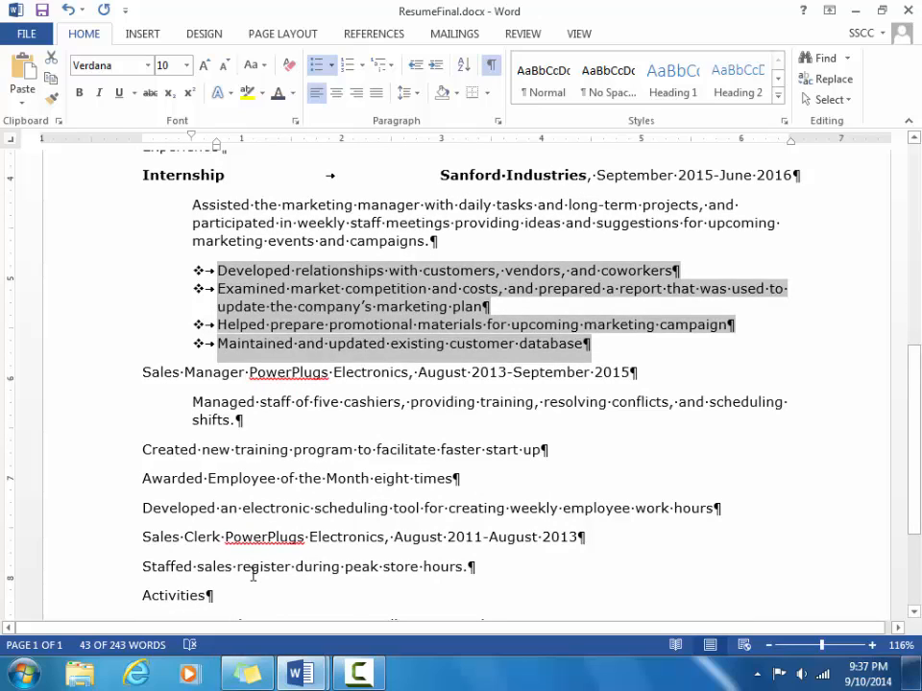
pyautogui.click(238, 568)
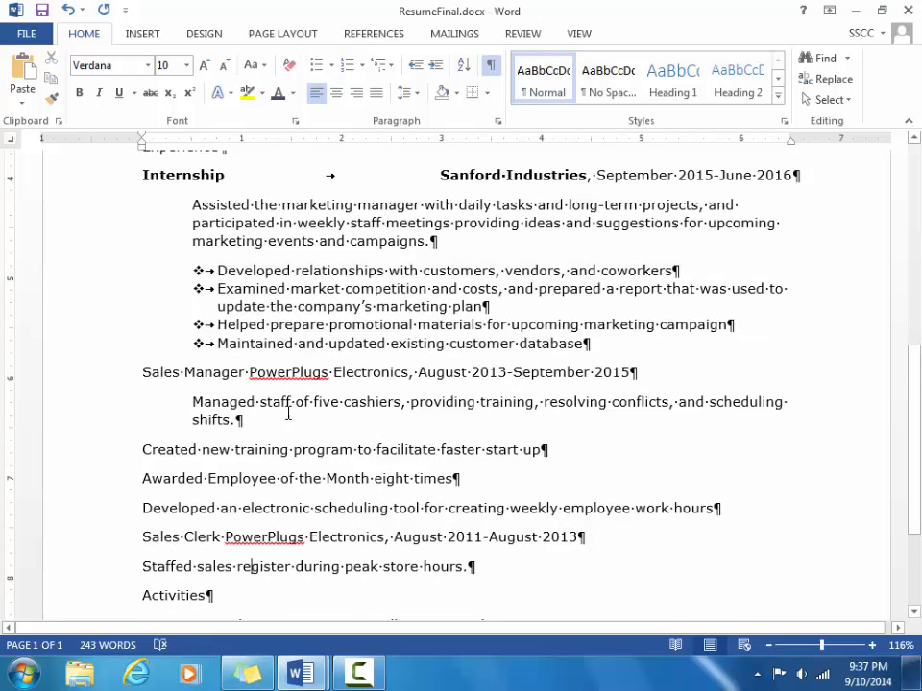
pyautogui.click(440, 64)
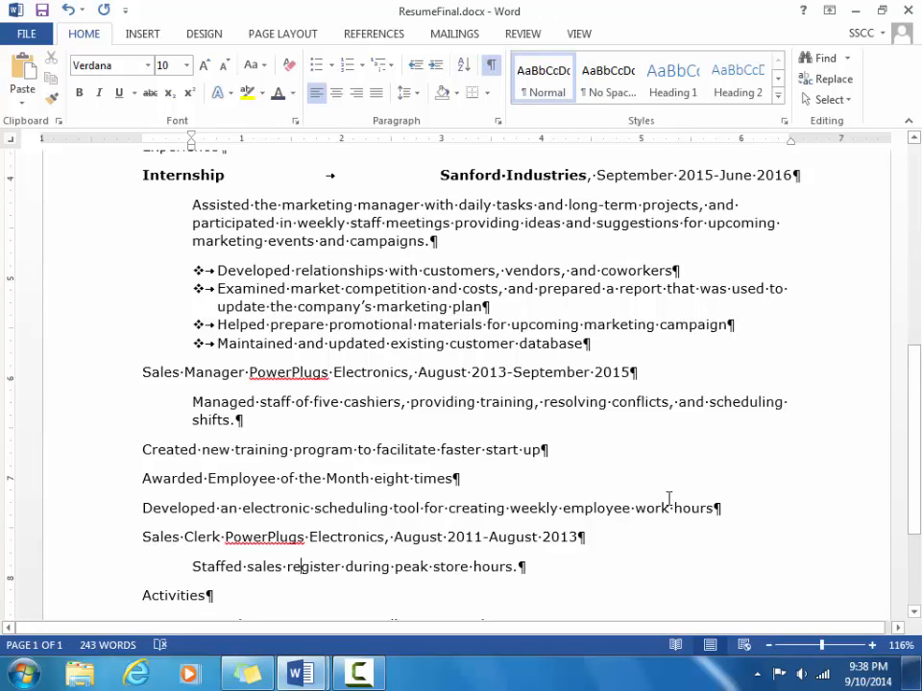
pyautogui.hotkey('ctrl', 's')
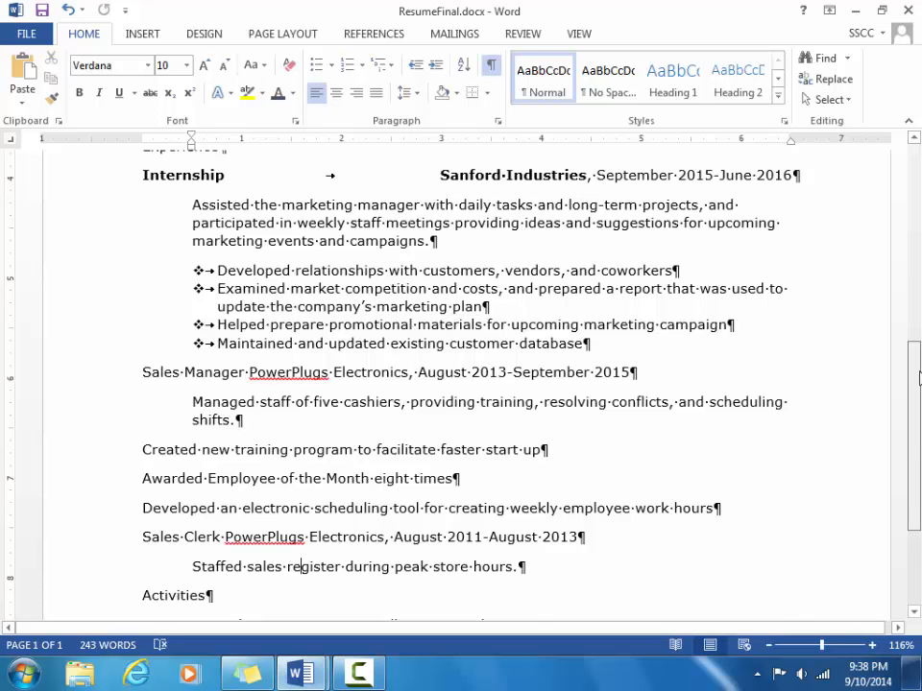
# Step: Add a top border to the Qualifications and Education headings together
pyautogui.moveTo(917, 398); pyautogui.dragTo(920, 259)
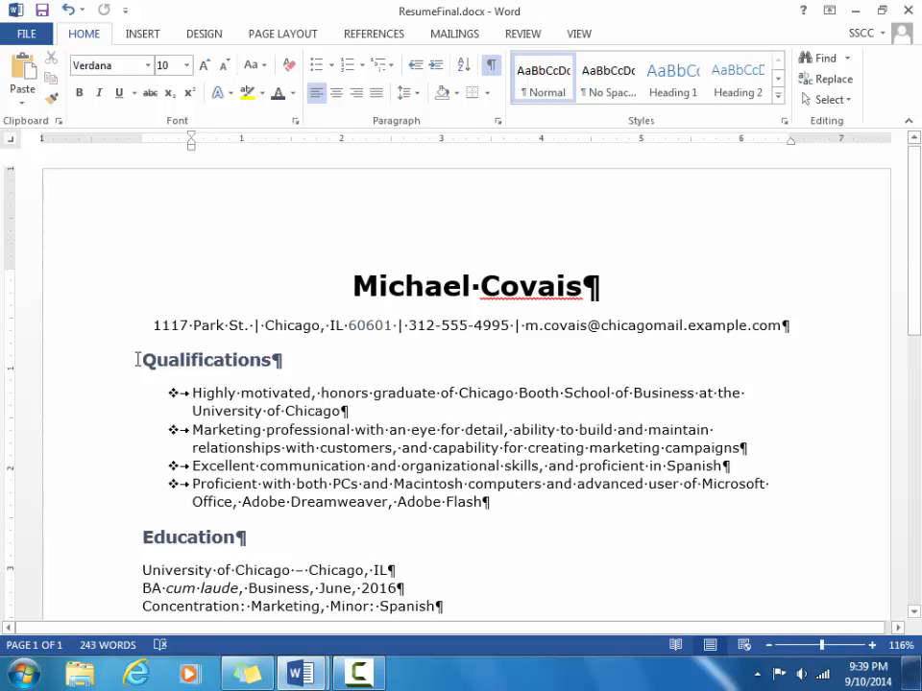
pyautogui.moveTo(138, 359); pyautogui.dragTo(297, 377)
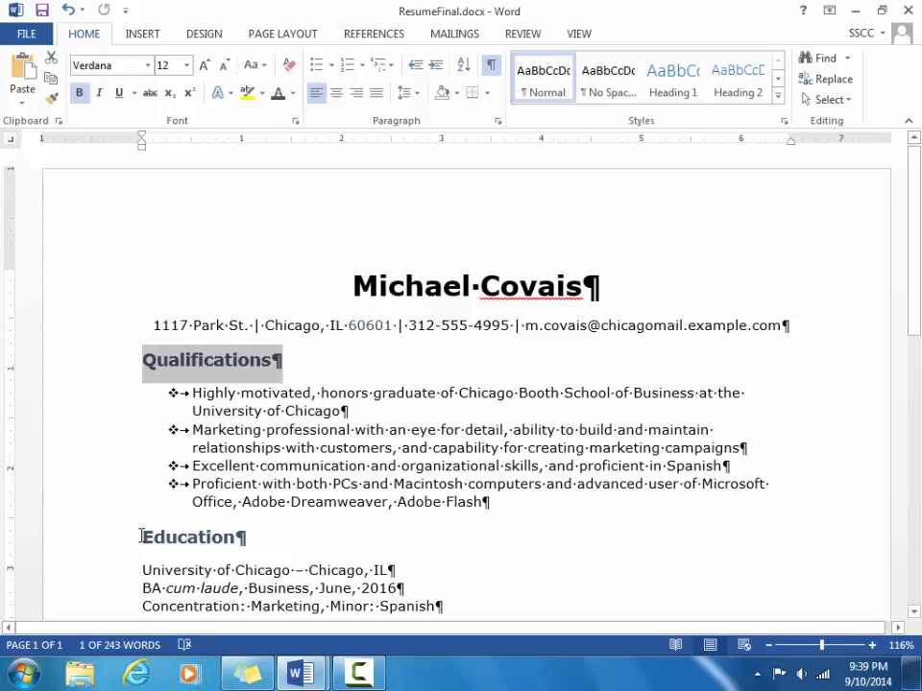
pyautogui.moveTo(141, 536); pyautogui.dragTo(259, 530)
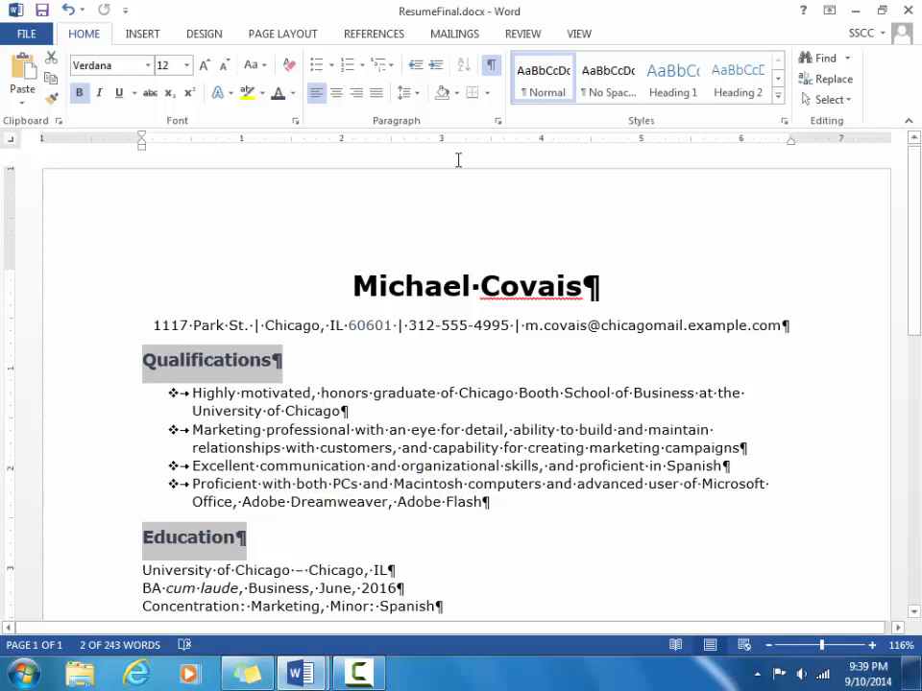
pyautogui.click(486, 95)
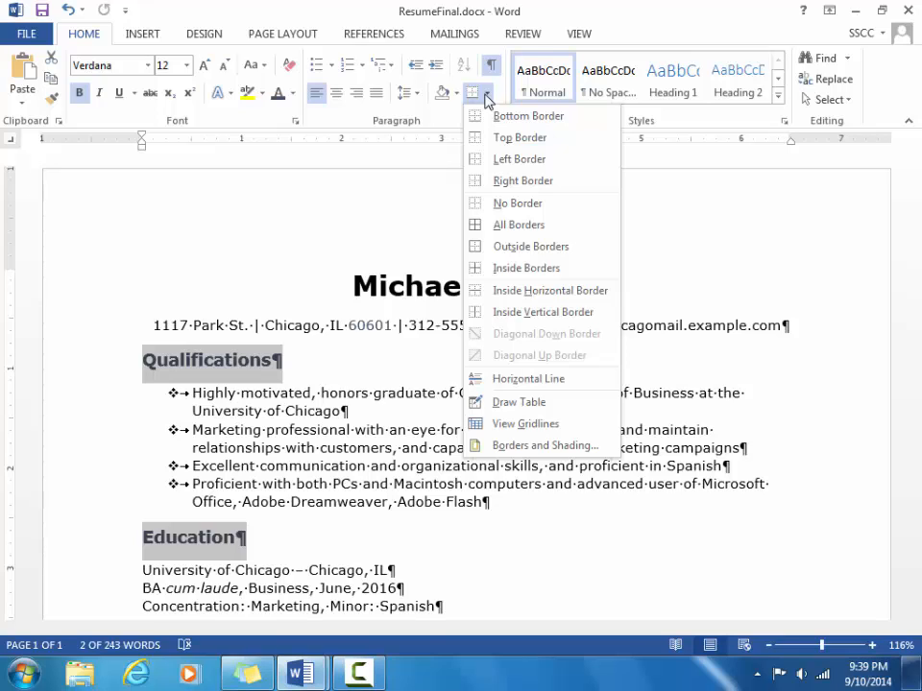
pyautogui.click(514, 139)
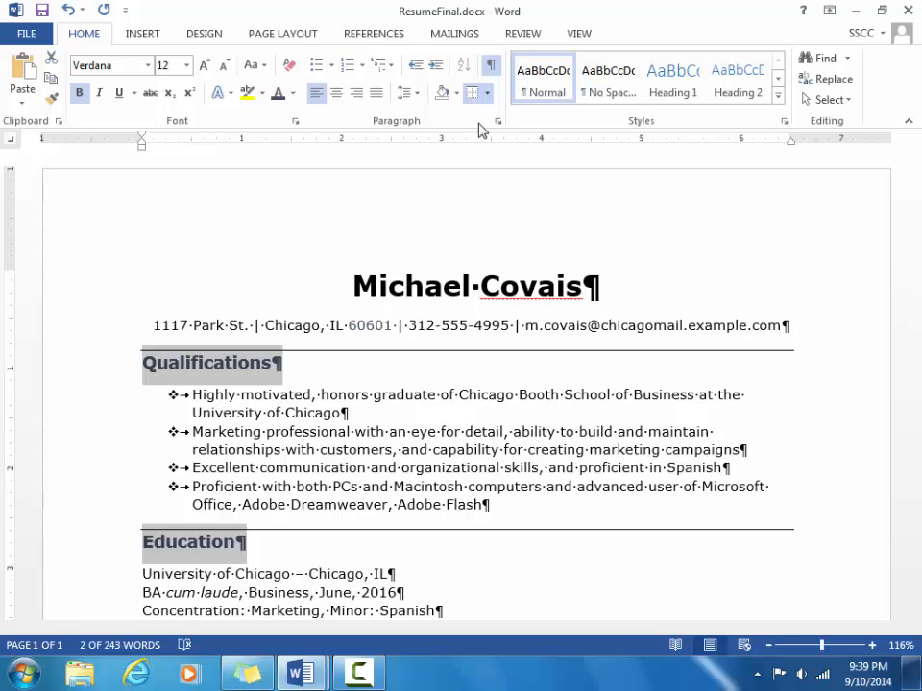
# Step: Open the Borders and Shading settings for the two headings and choose the thick-and-thin double line style
pyautogui.click(487, 94)
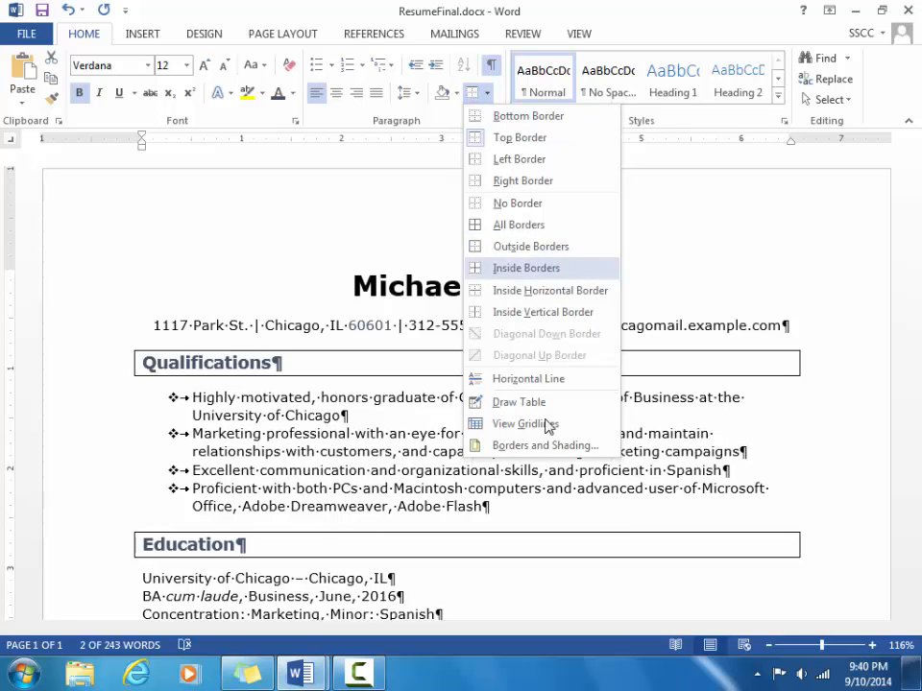
pyautogui.click(549, 447)
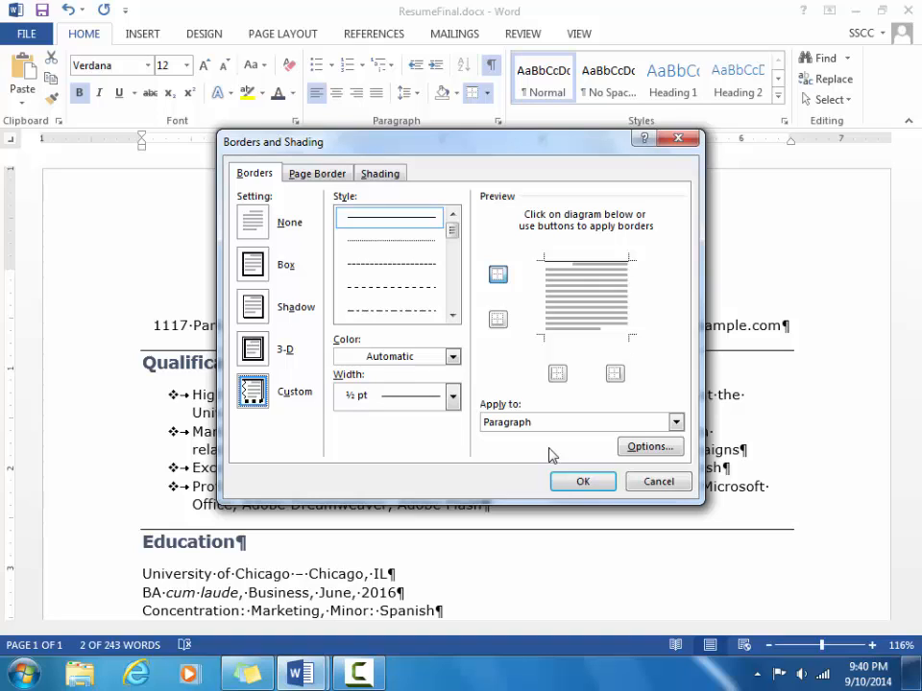
pyautogui.click(452, 314)
pyautogui.click(452, 314)
pyautogui.click(452, 315)
pyautogui.click(452, 315)
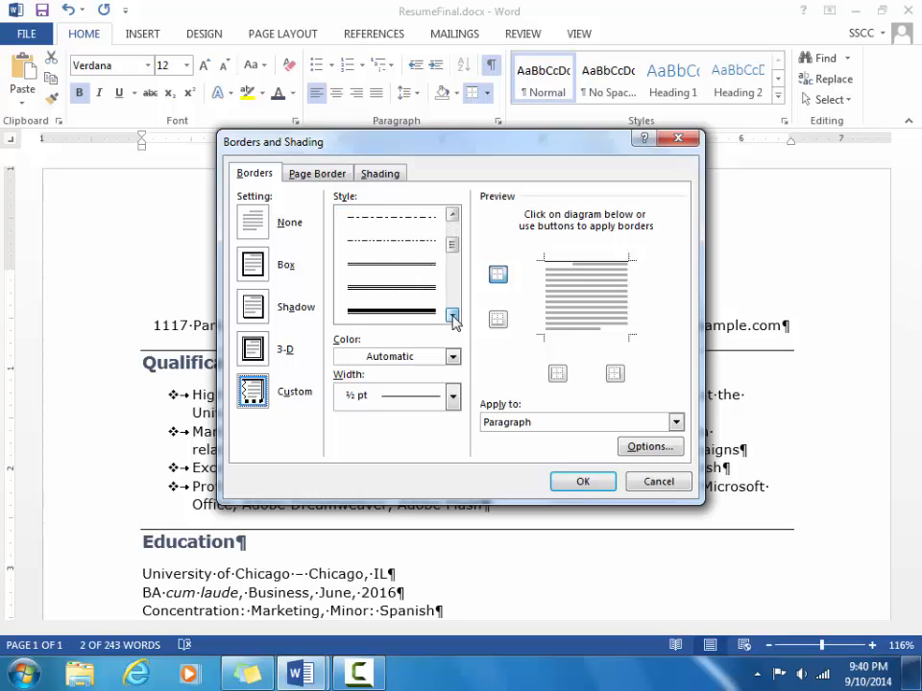
pyautogui.click(425, 312)
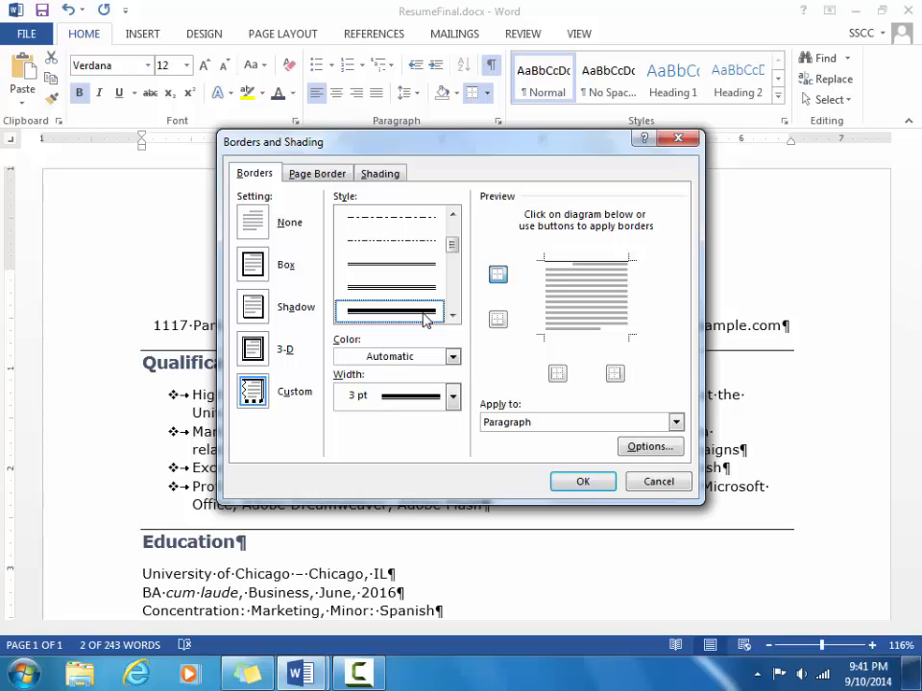
# Step: Set the border color to the dark blue-gray theme color and the line width to 1 ½ pt
pyautogui.click(452, 358)
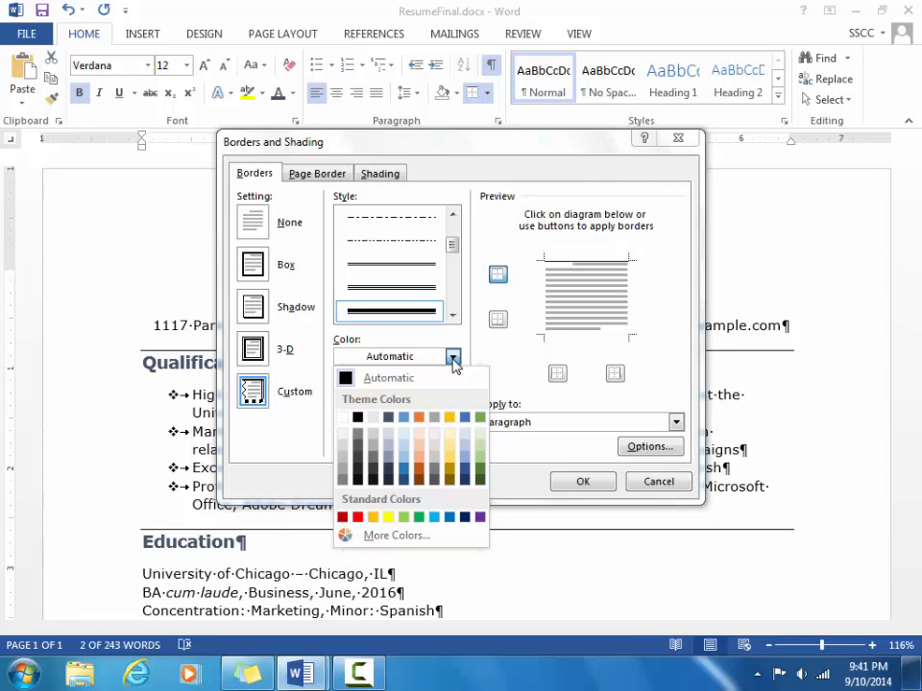
pyautogui.click(388, 418)
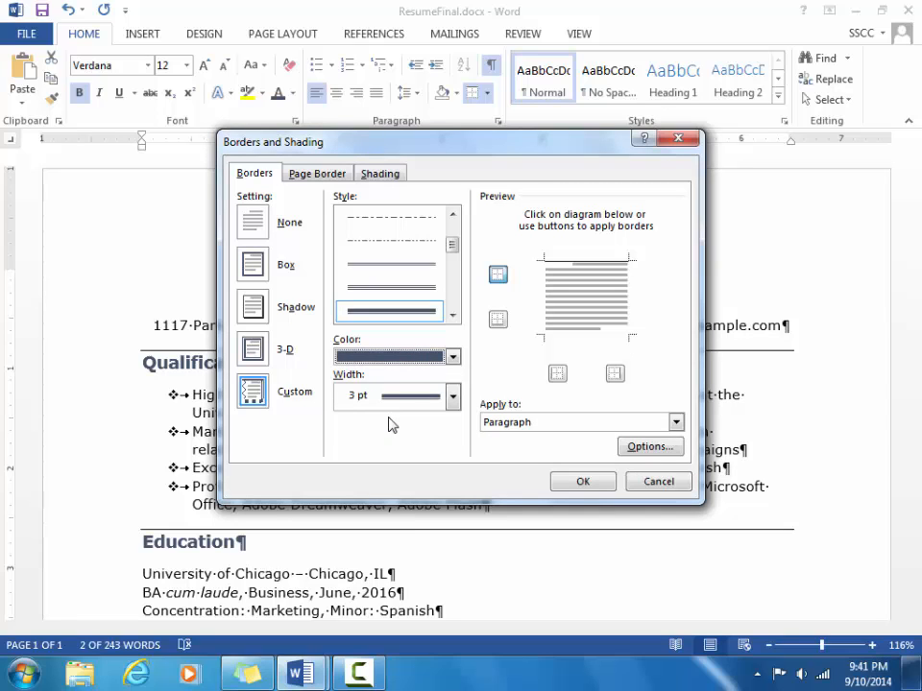
pyautogui.click(450, 397)
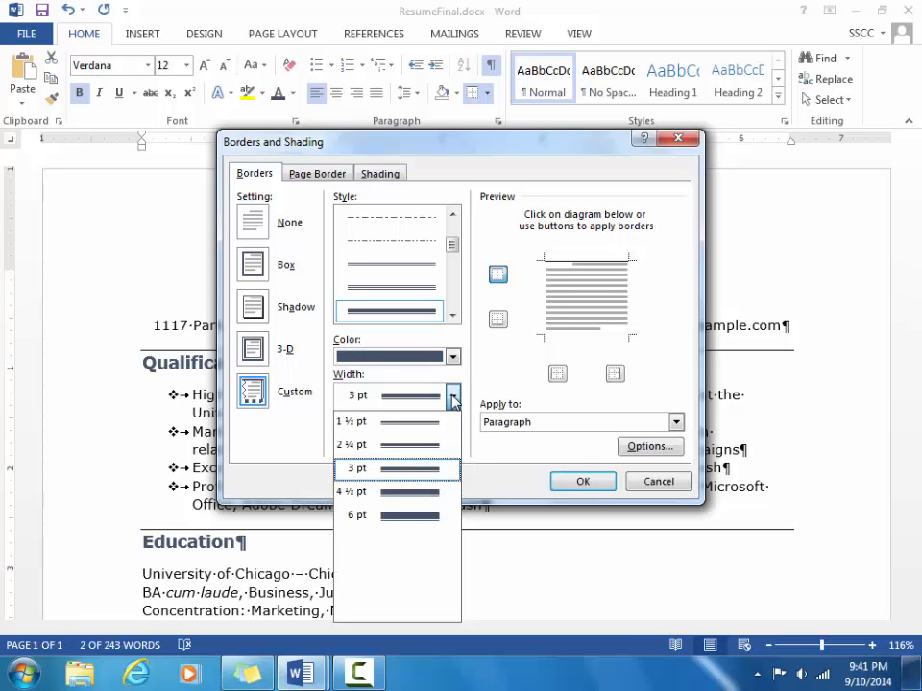
pyautogui.click(449, 423)
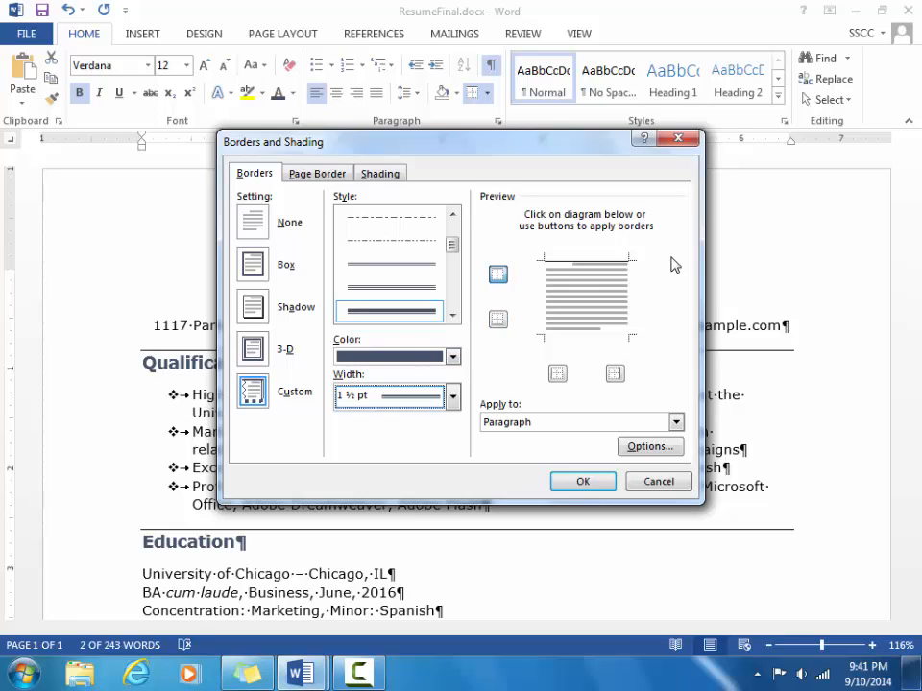
# Step: Replace the plain top border of the Qualifications and Education headings with the customized line and apply it
pyautogui.click(497, 276)
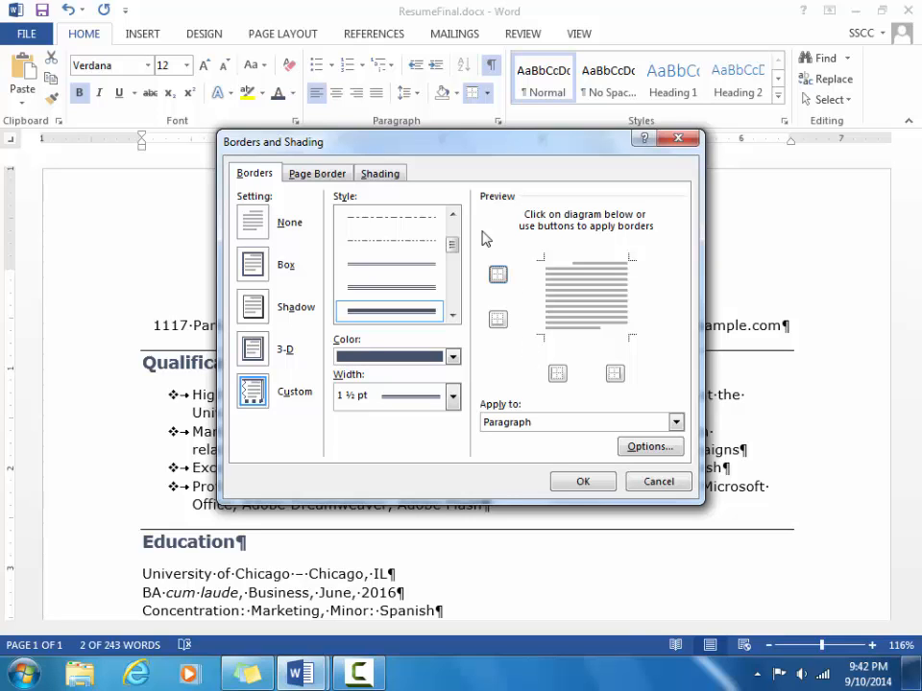
pyautogui.moveTo(500, 144)
pyautogui.mouseDown()
pyautogui.moveTo(603, 154)
pyautogui.moveTo(641, 409)
pyautogui.moveTo(642, 198)
pyautogui.mouseUp()
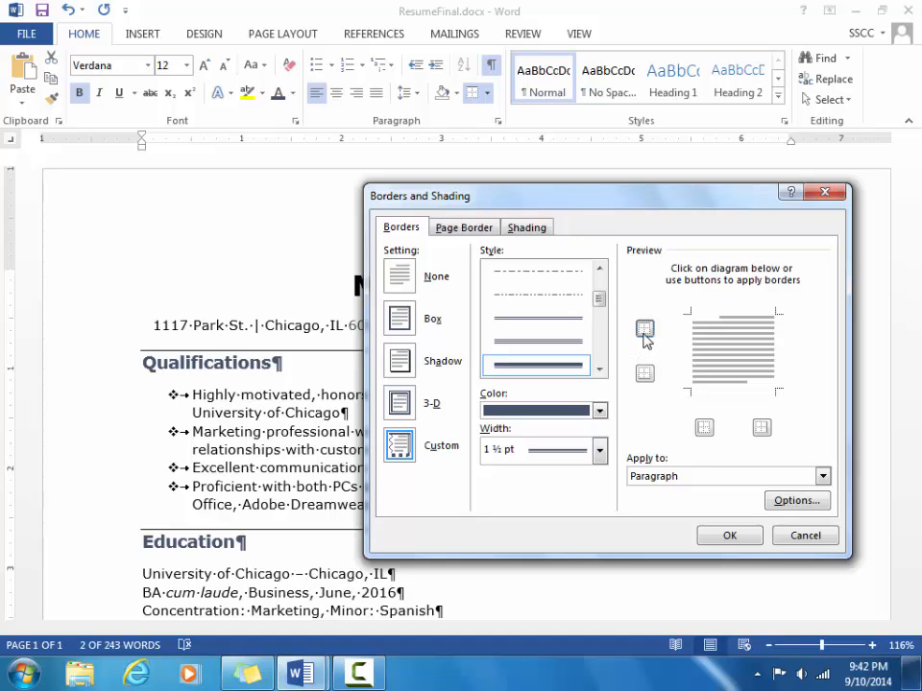
pyautogui.click(644, 331)
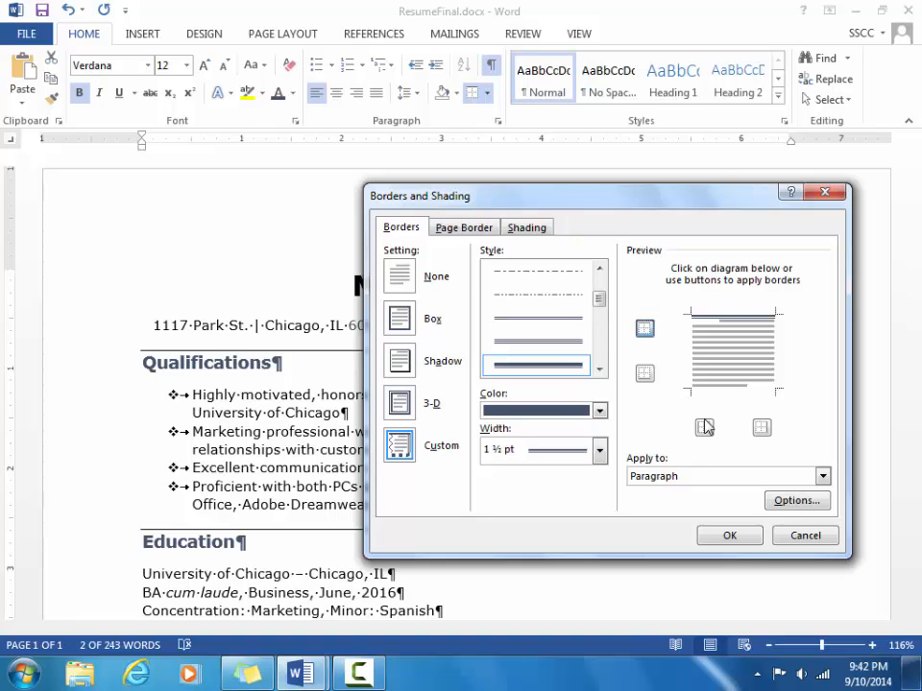
pyautogui.click(747, 540)
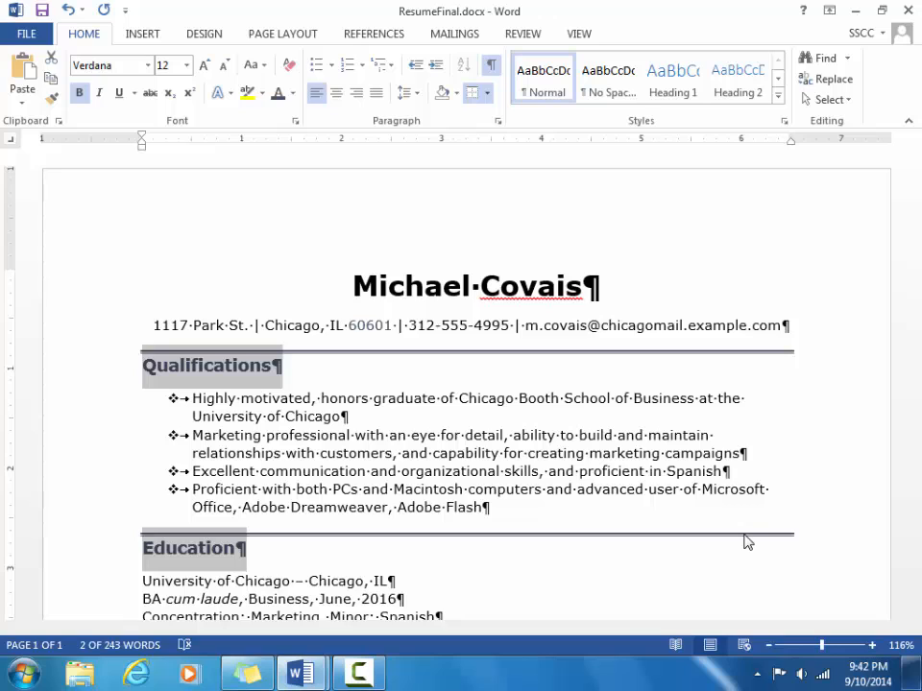
# Step: Shade the name line at the head of the resume with the lightest blue-gray theme tint and save the document
pyautogui.tripleClick(351, 279)
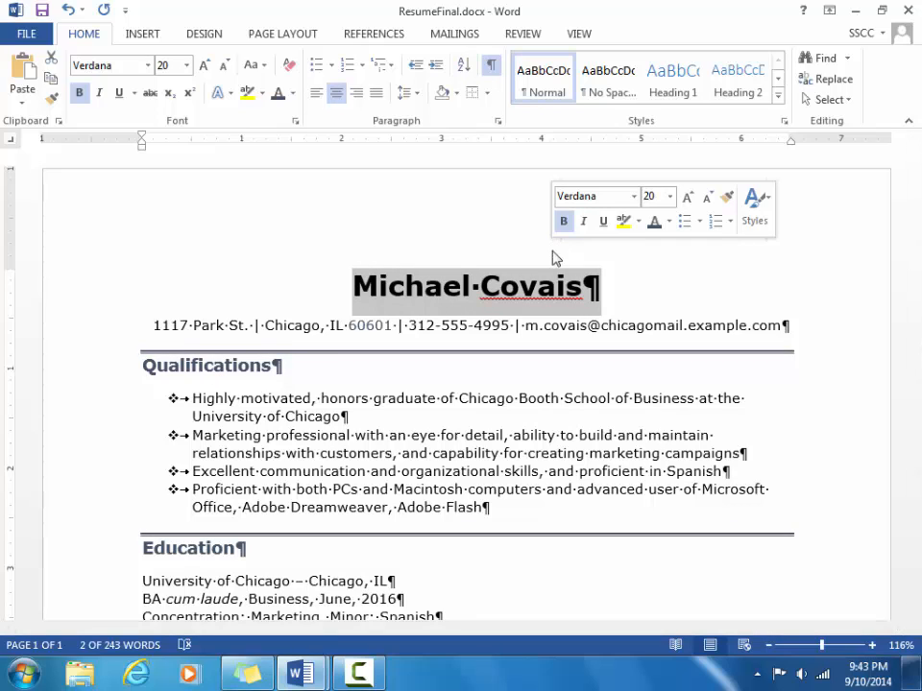
pyautogui.click(456, 93)
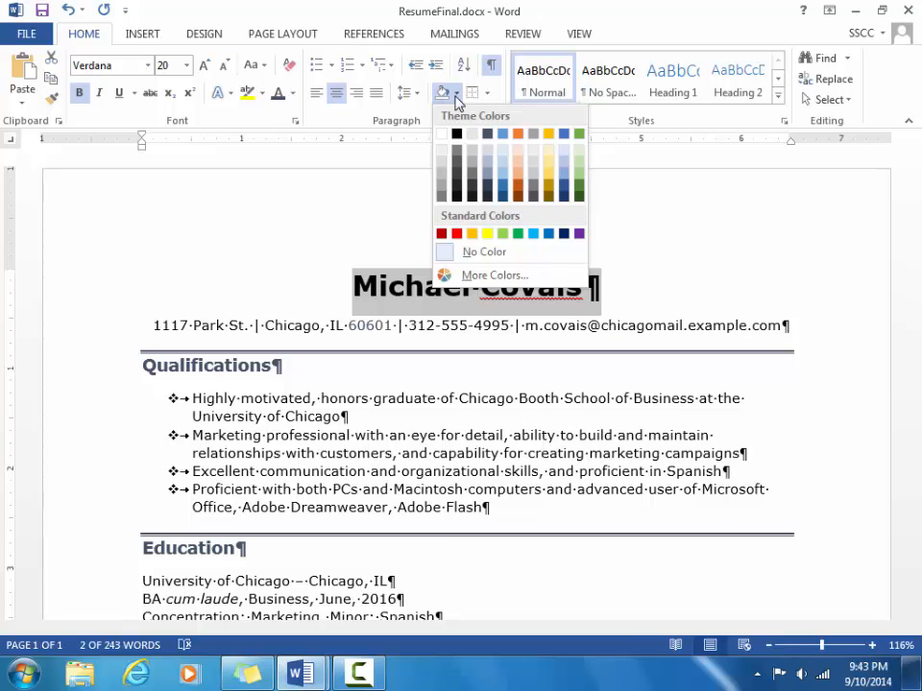
pyautogui.click(486, 154)
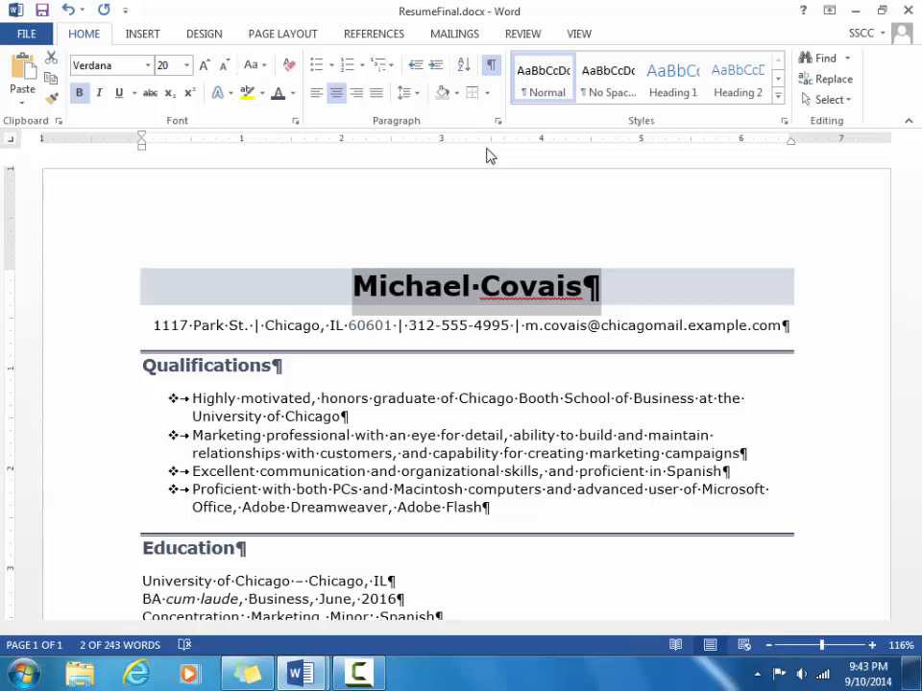
pyautogui.press('Right')
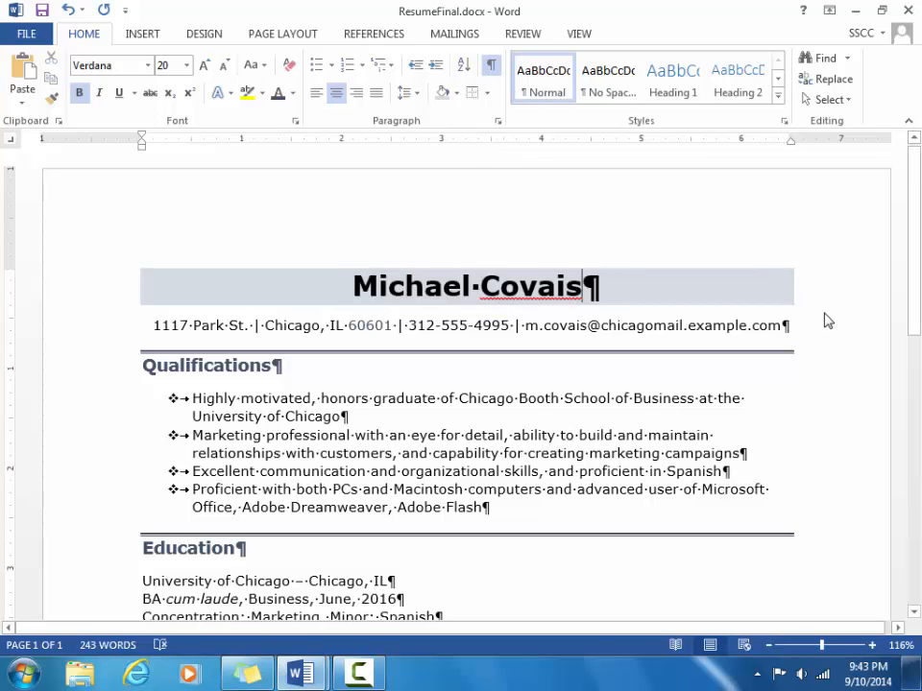
pyautogui.hotkey('ctrl', 's')
# Step: Copy the Qualifications heading's formatting to the Experience heading with Format Painter
pyautogui.moveTo(227, 361); pyautogui.dragTo(302, 374)
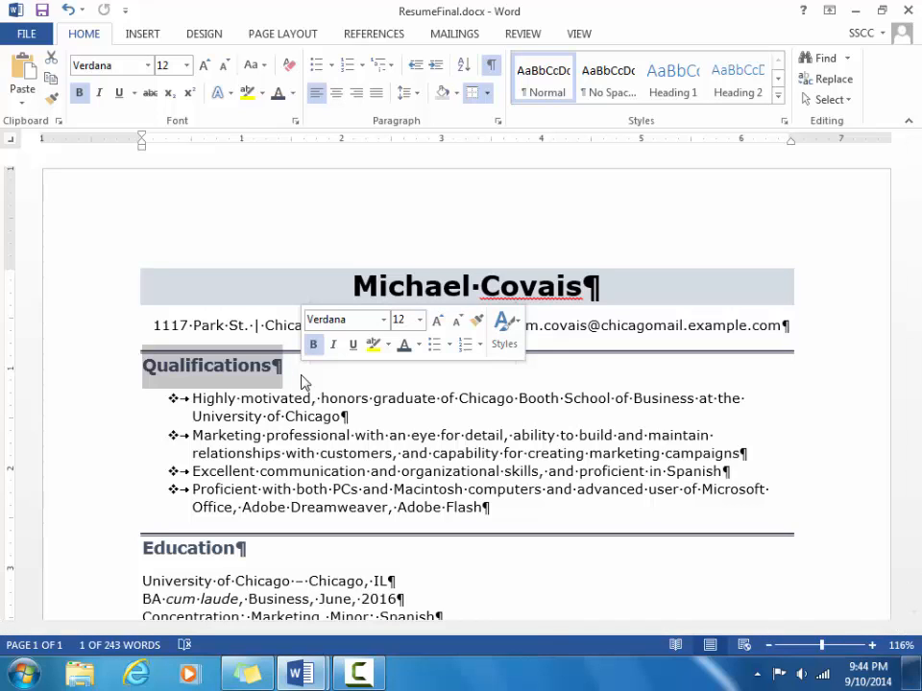
pyautogui.click(55, 101)
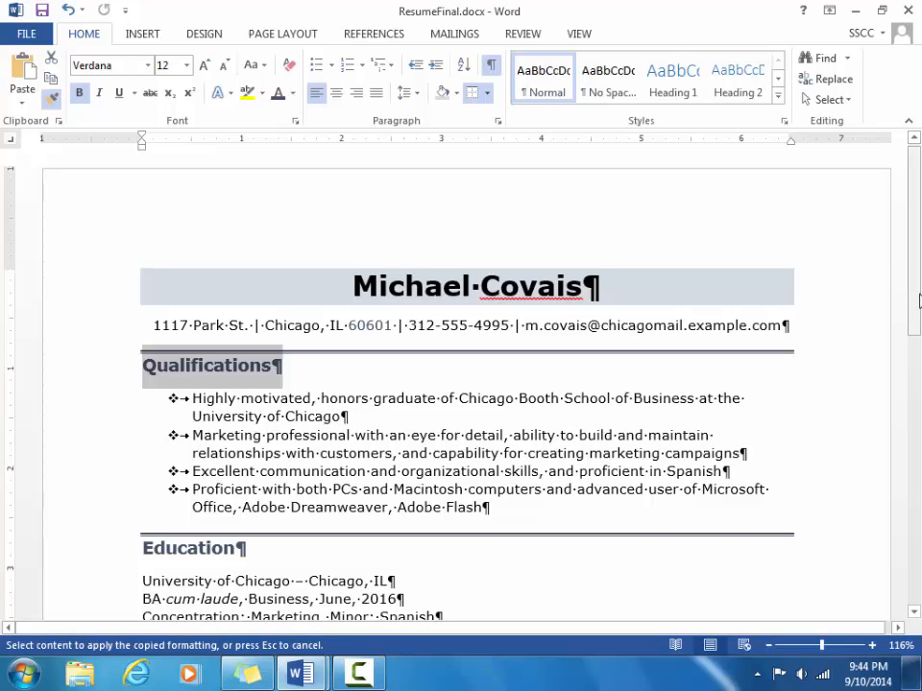
pyautogui.scroll(-3, 858, 333)
pyautogui.scroll(-1, 586, 479)
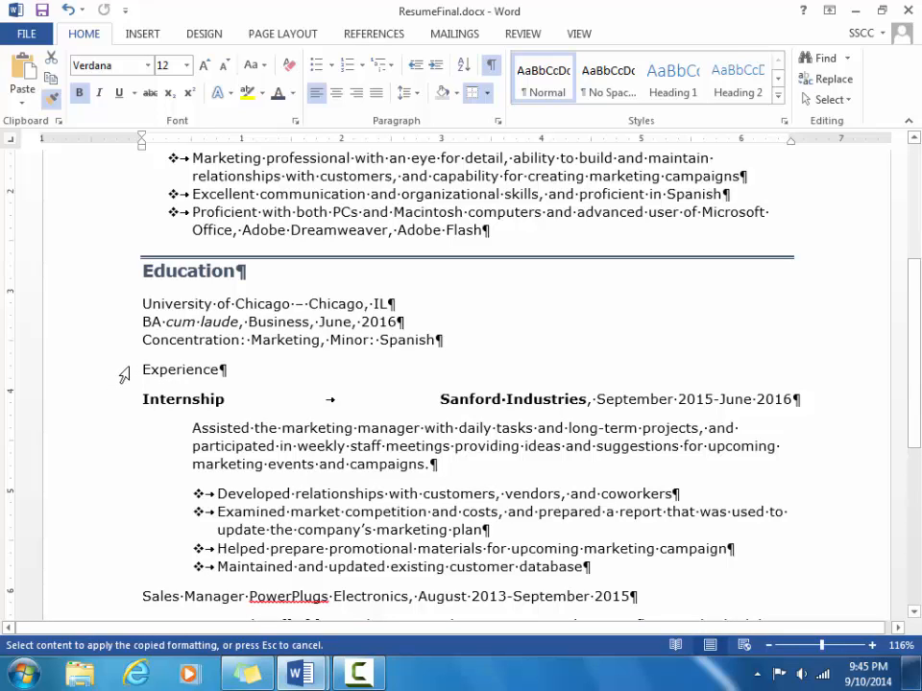
pyautogui.click(124, 375)
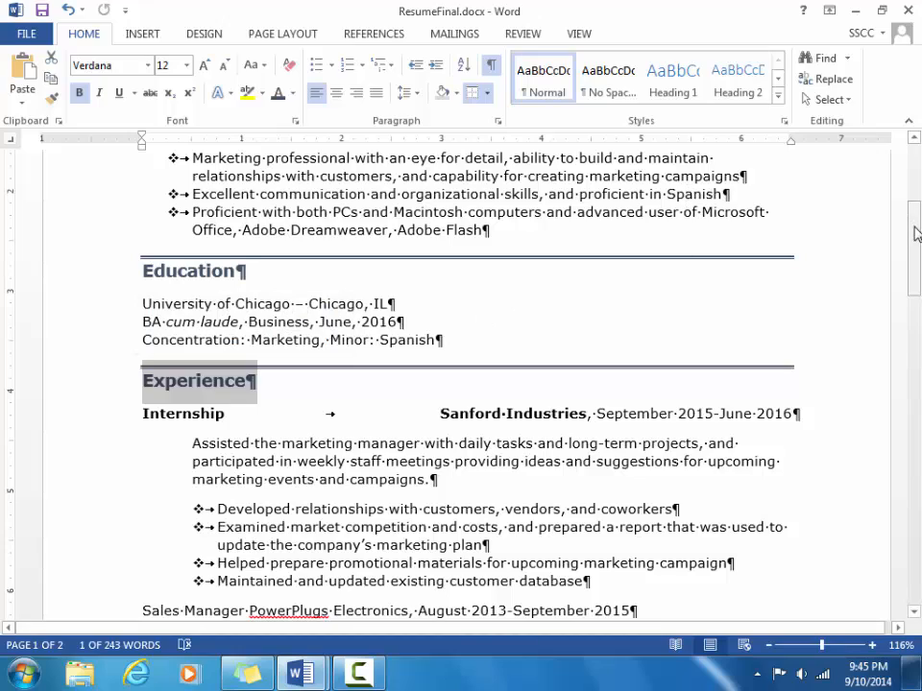
# Step: Copy the Experience heading's formatting to the Activities heading with Format Painter
pyautogui.moveTo(915, 233); pyautogui.dragTo(919, 261)
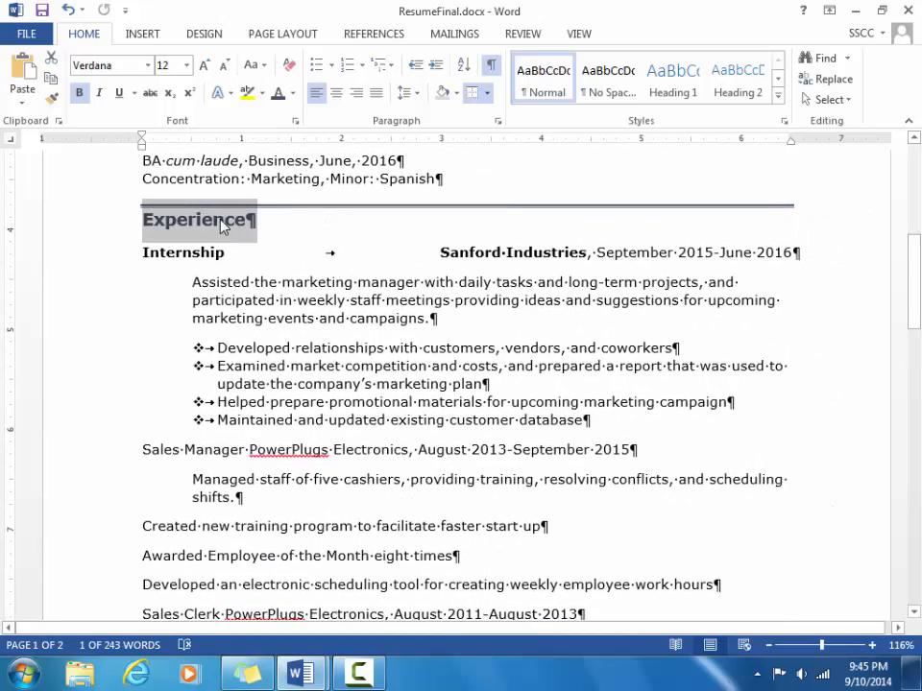
pyautogui.click(221, 224)
pyautogui.moveTo(141, 217); pyautogui.dragTo(272, 218)
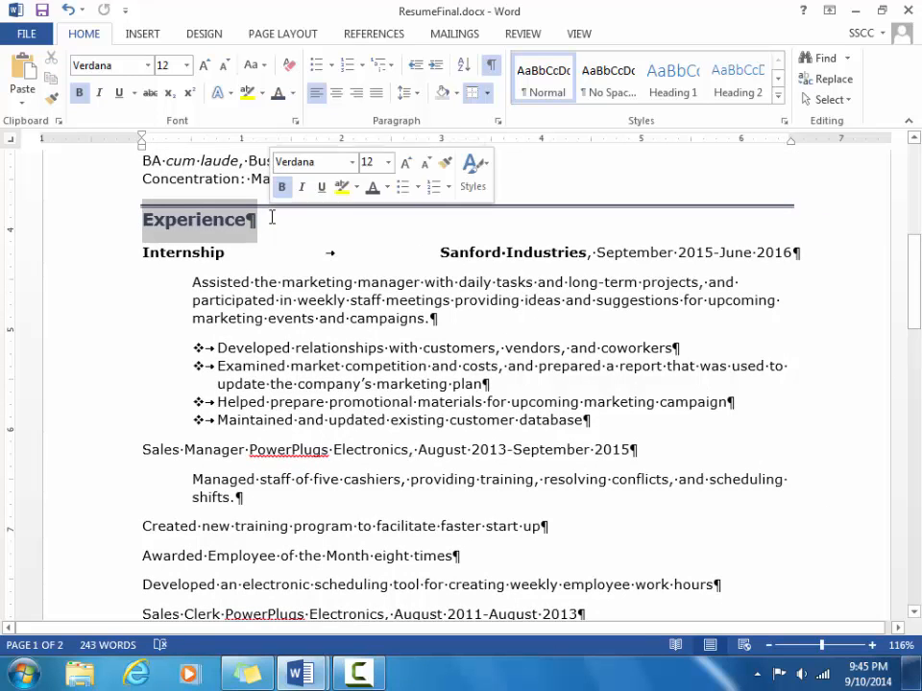
pyautogui.click(52, 97)
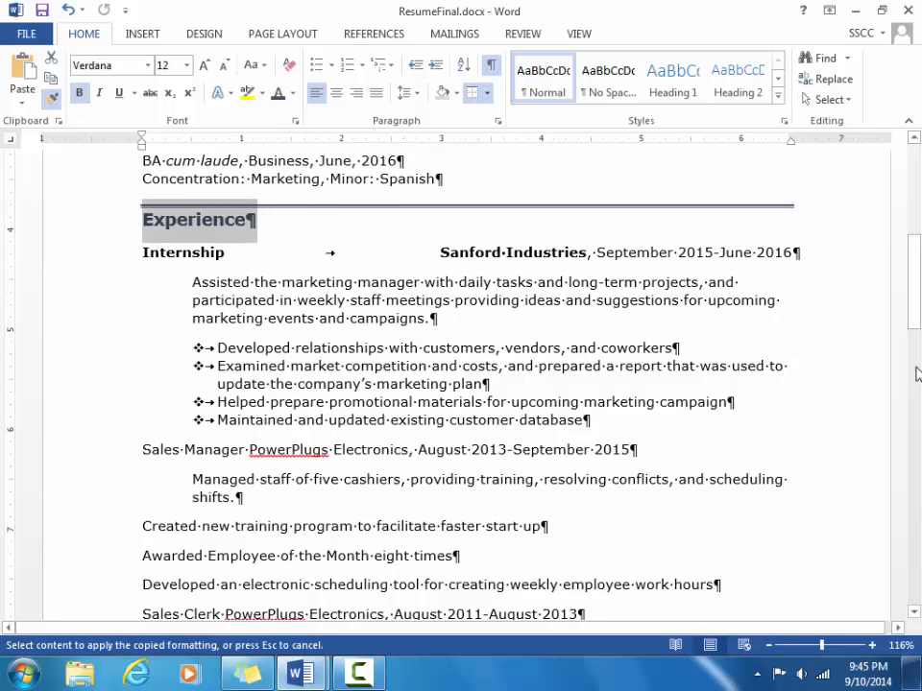
pyautogui.moveTo(917, 297); pyautogui.dragTo(915, 382)
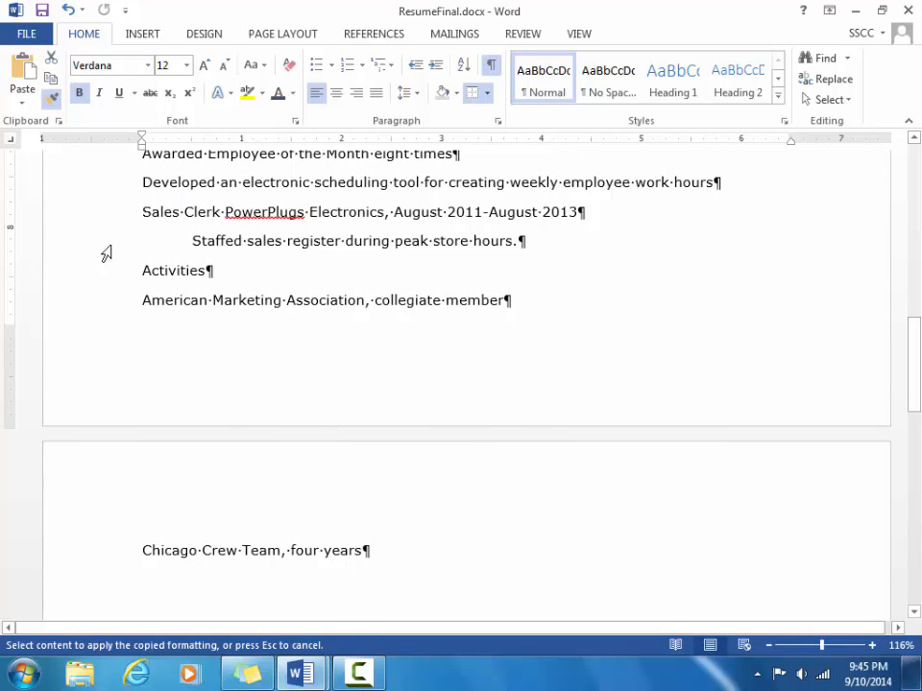
pyautogui.click(132, 271)
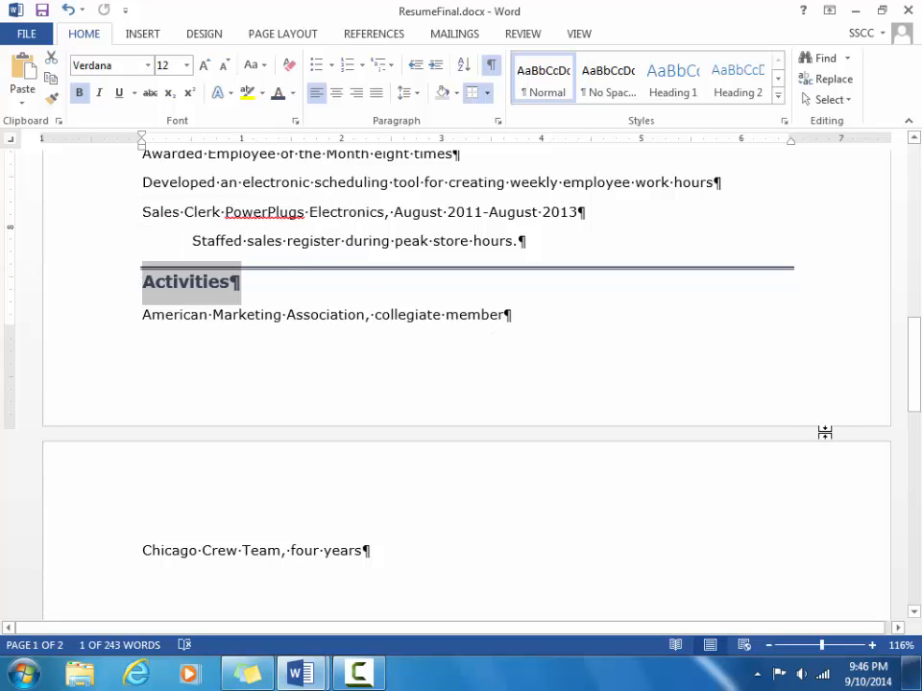
# Step: Try to copy the Internship line's formatting onto the Sales Manager line, then stop Format Painter
pyautogui.moveTo(919, 377); pyautogui.dragTo(914, 271)
pyautogui.click(143, 359)
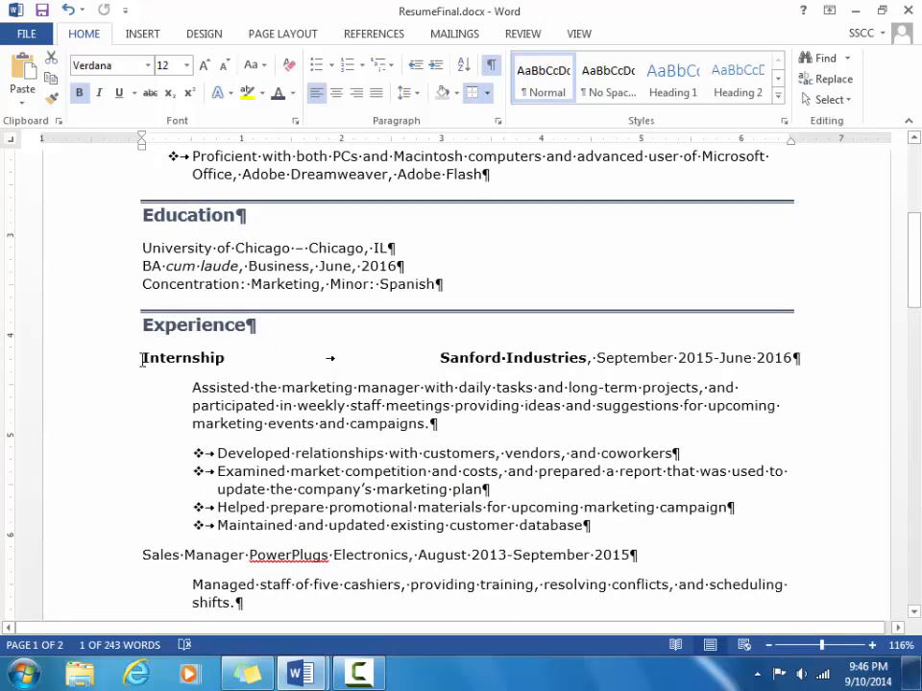
pyautogui.moveTo(405, 377); pyautogui.dragTo(832, 361)
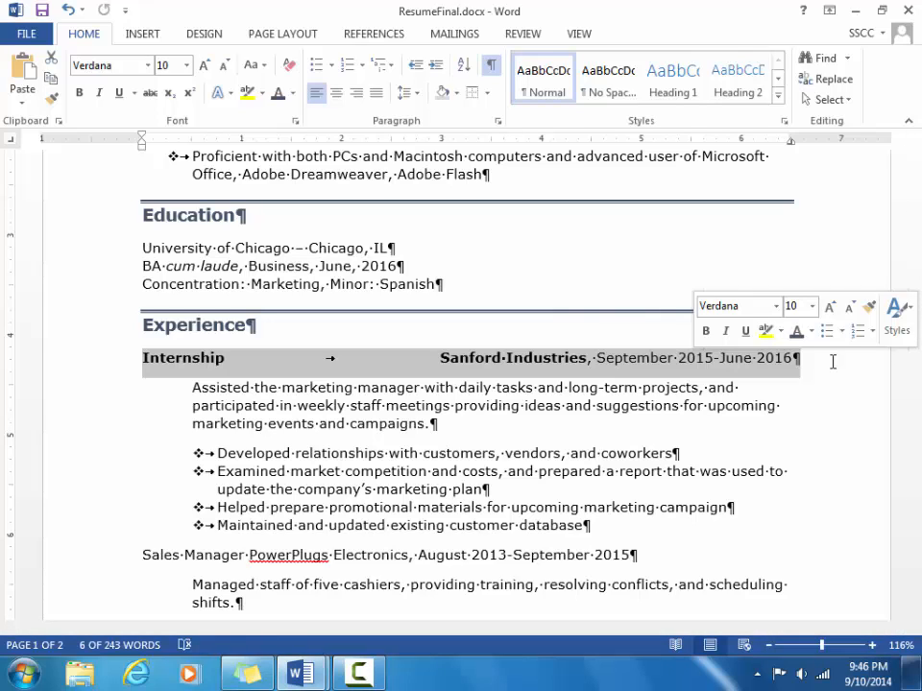
pyautogui.click(51, 101)
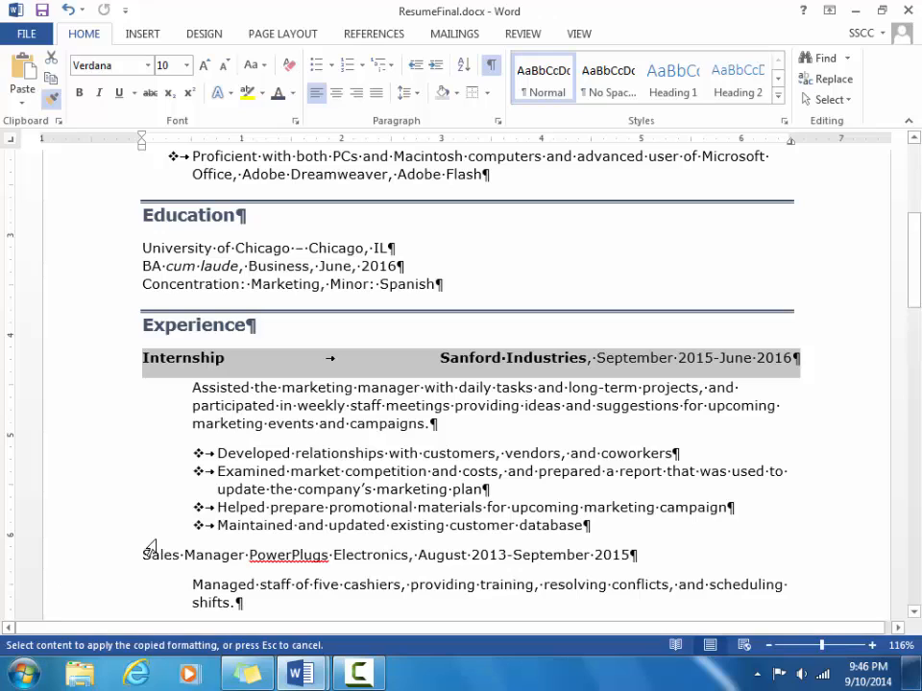
pyautogui.moveTo(142, 554)
pyautogui.mouseDown()
pyautogui.moveTo(464, 550)
pyautogui.moveTo(628, 555)
pyautogui.moveTo(636, 564)
pyautogui.mouseUp()
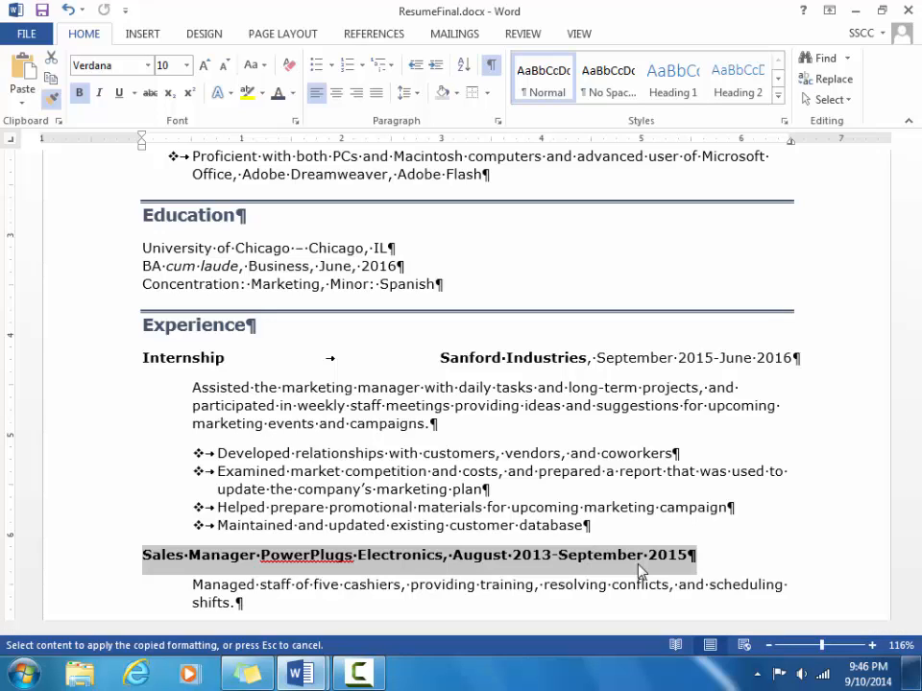
pyautogui.click(639, 570)
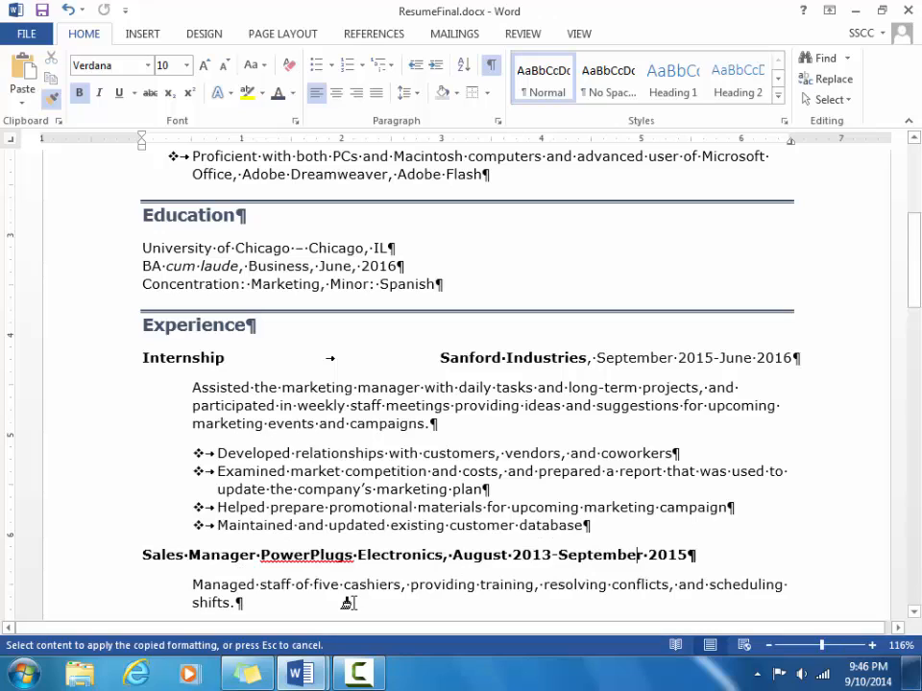
pyautogui.press('Escape')
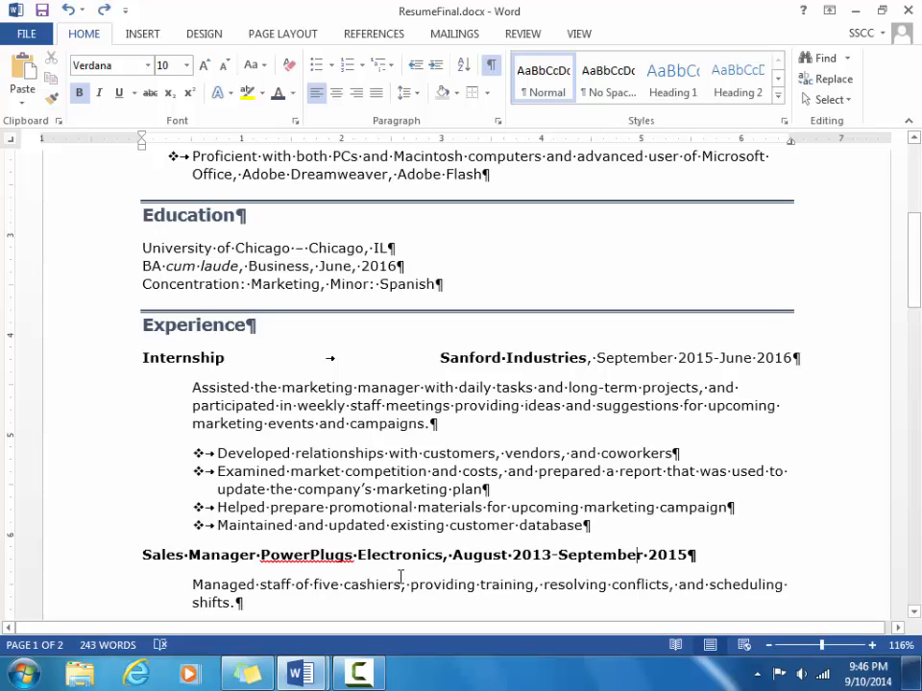
# Step: Undo the formatting copied onto the Sales Manager line while keeping the Activities heading formatted
pyautogui.hotkey('ctrl', 'z')
pyautogui.hotkey('ctrl', 'z')
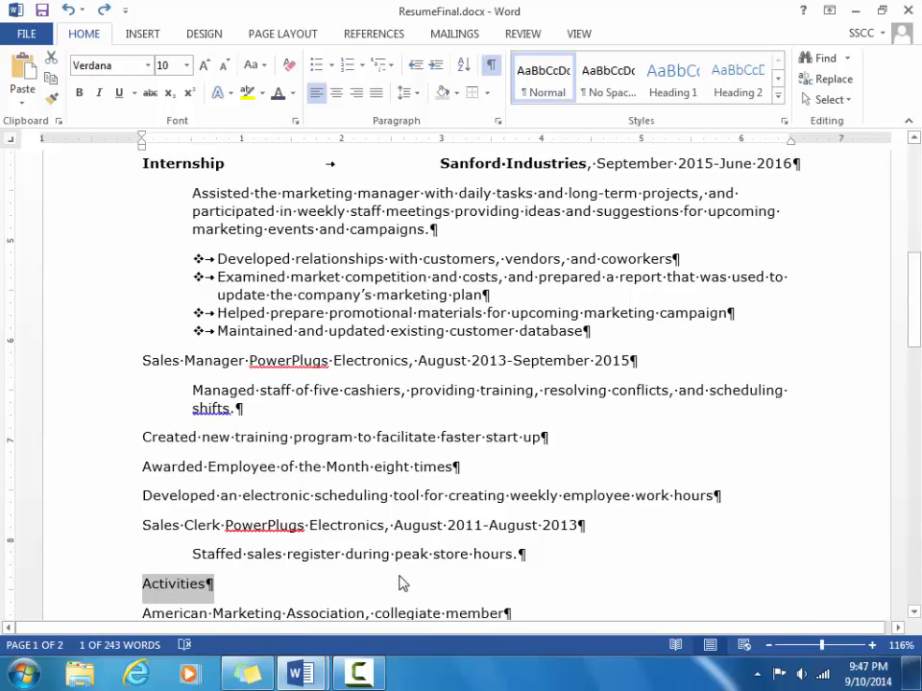
pyautogui.hotkey('ctrl', 'z')
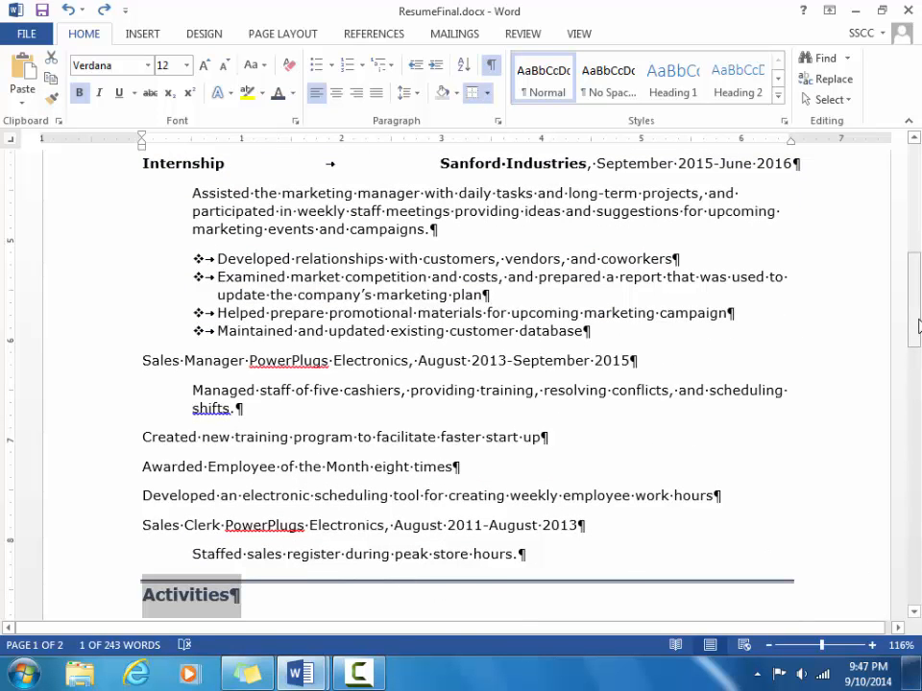
# Step: Try to paint the Internship line's formatting onto the word Sales in the Sales Manager line and undo it
pyautogui.moveTo(914, 293); pyautogui.dragTo(910, 249)
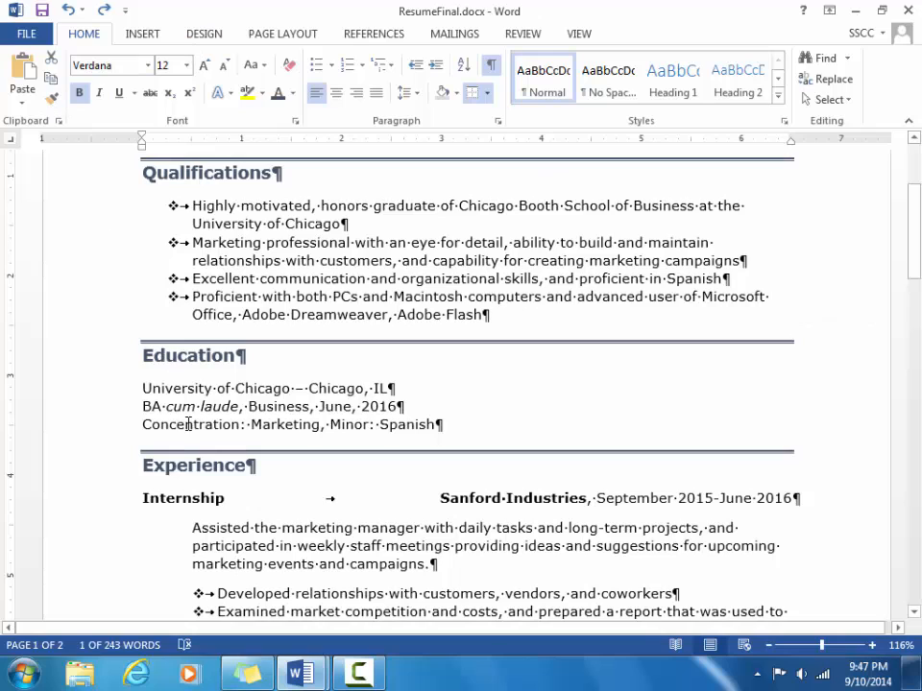
pyautogui.doubleClick(144, 499)
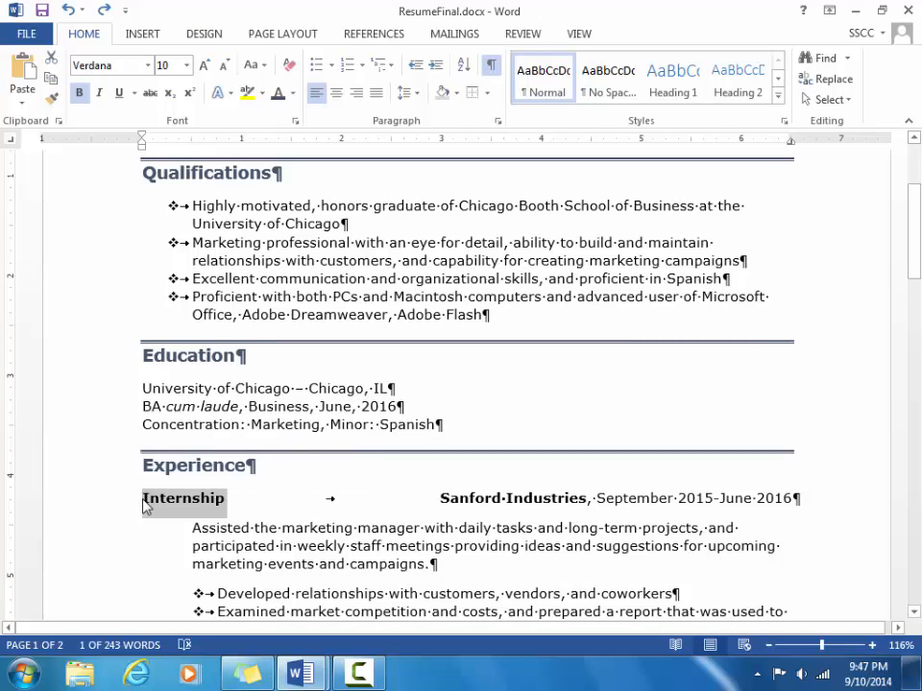
pyautogui.click(144, 504)
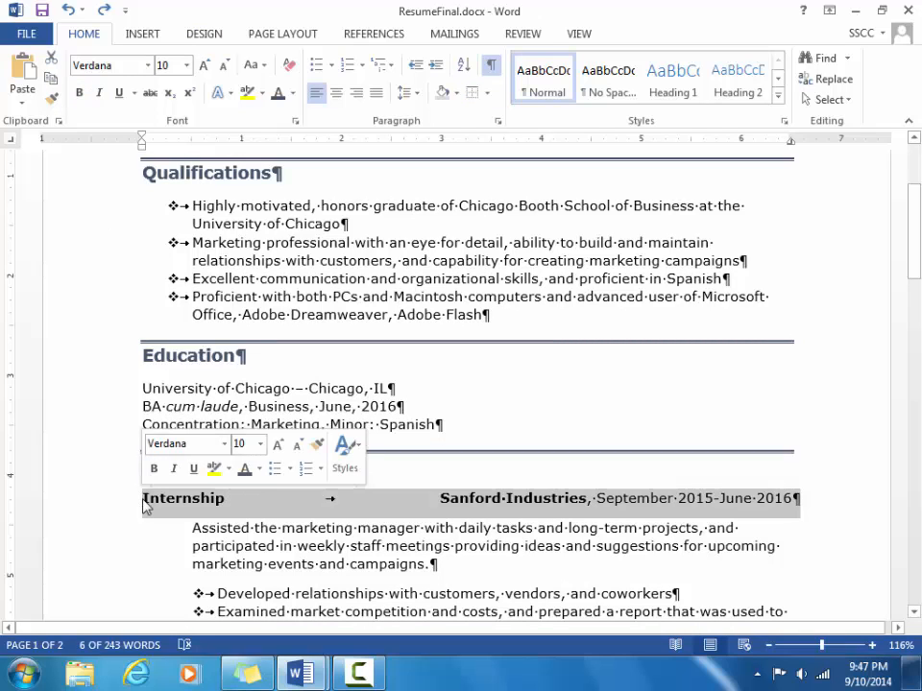
pyautogui.click(53, 99)
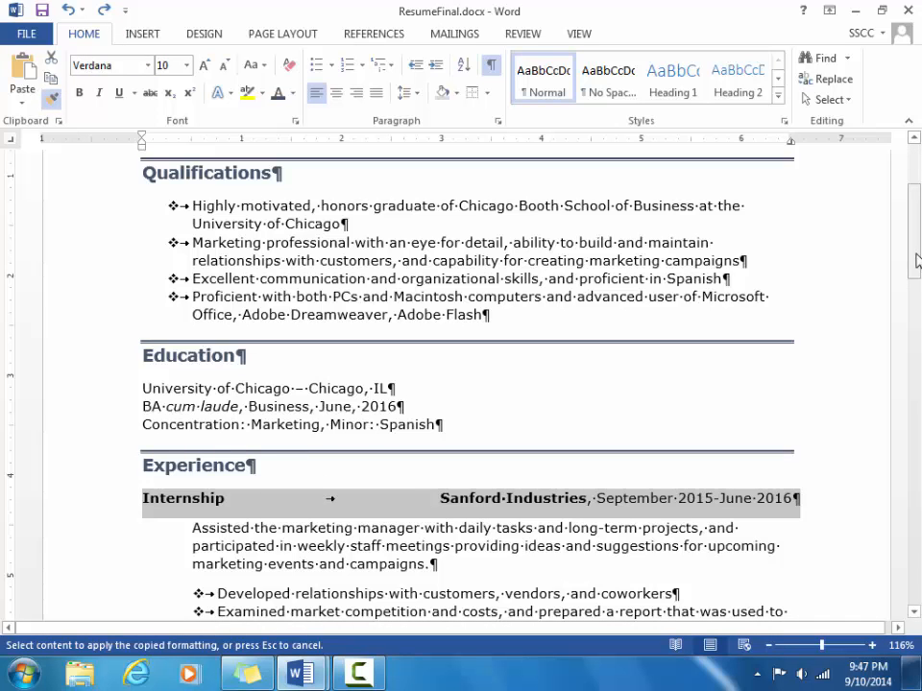
pyautogui.moveTo(914, 245); pyautogui.dragTo(916, 336)
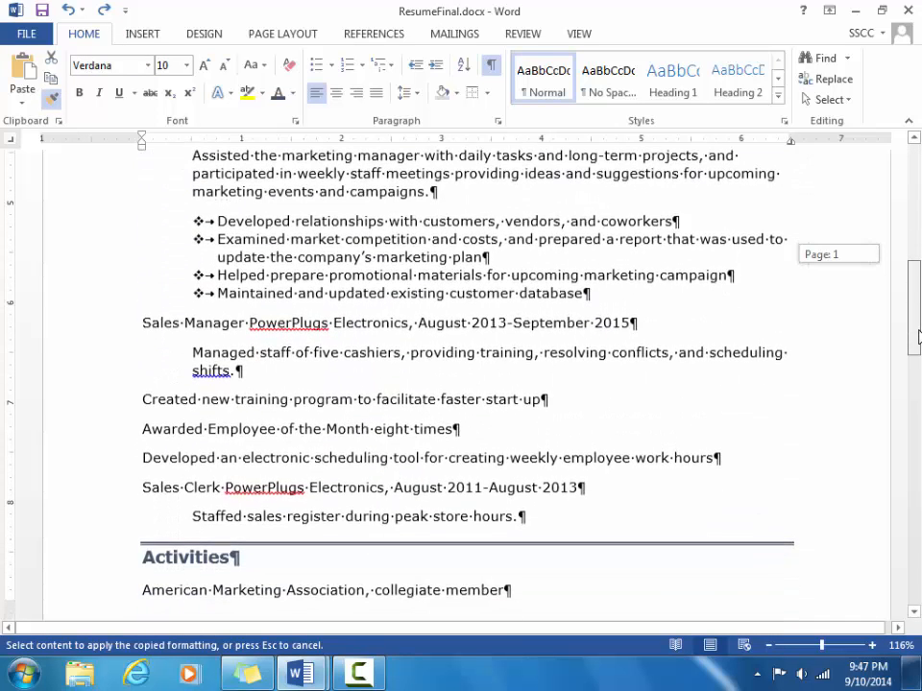
pyautogui.doubleClick(153, 322)
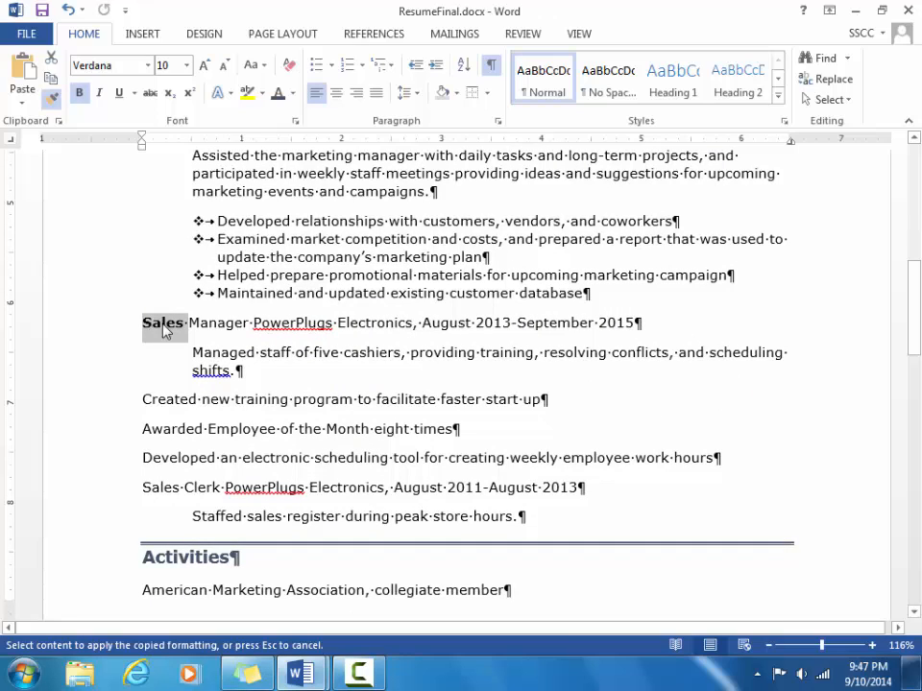
pyautogui.press('Escape')
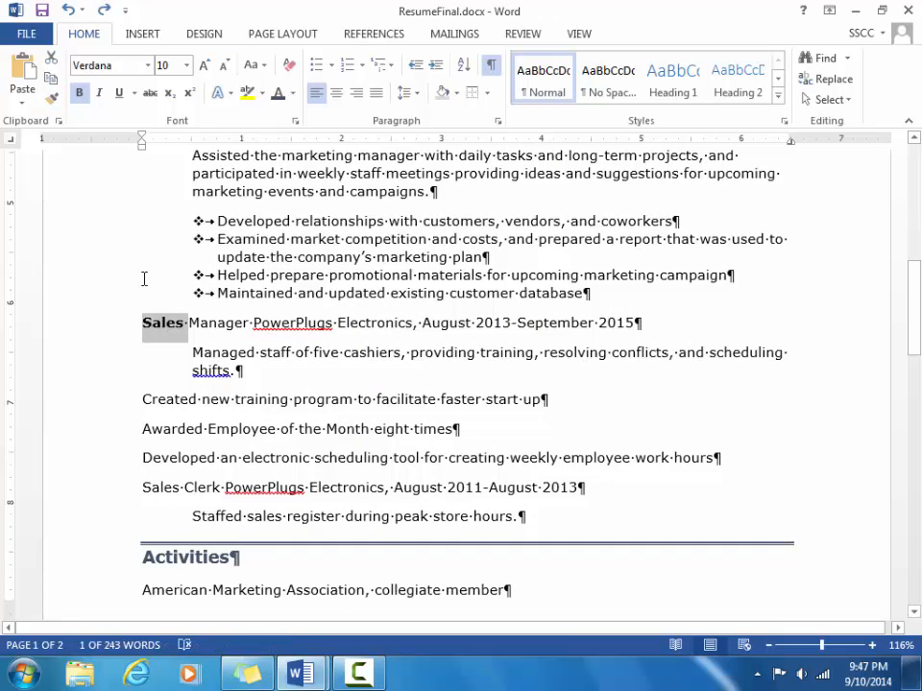
pyautogui.click(144, 278)
pyautogui.hotkey('ctrl', 'z')
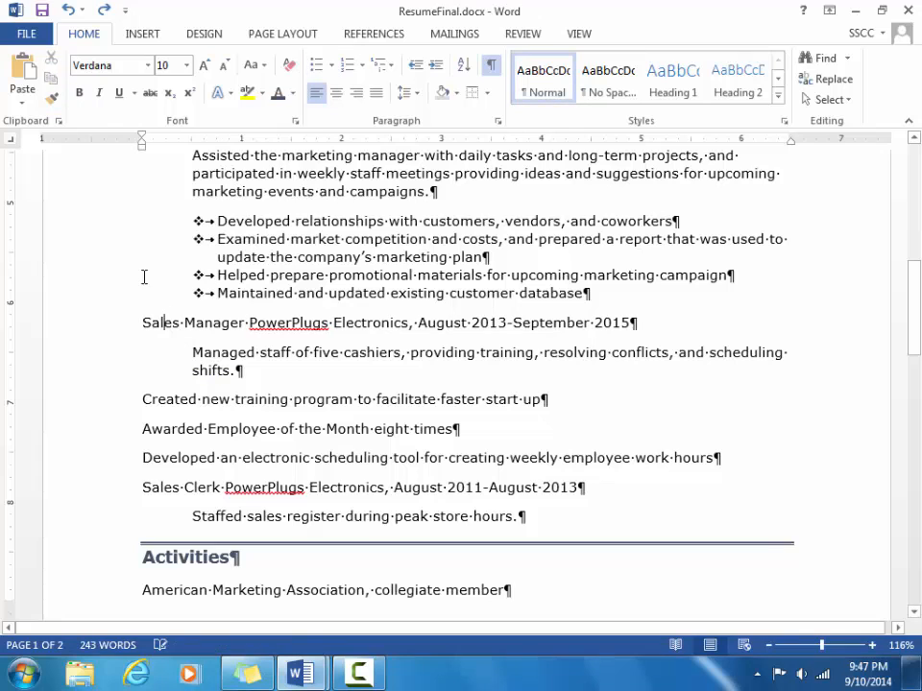
# Step: Copy the whole Internship line's formatting to the entire Sales Manager PowerPlugs Electronics line with Format Painter
pyautogui.moveTo(913, 312); pyautogui.dragTo(913, 252)
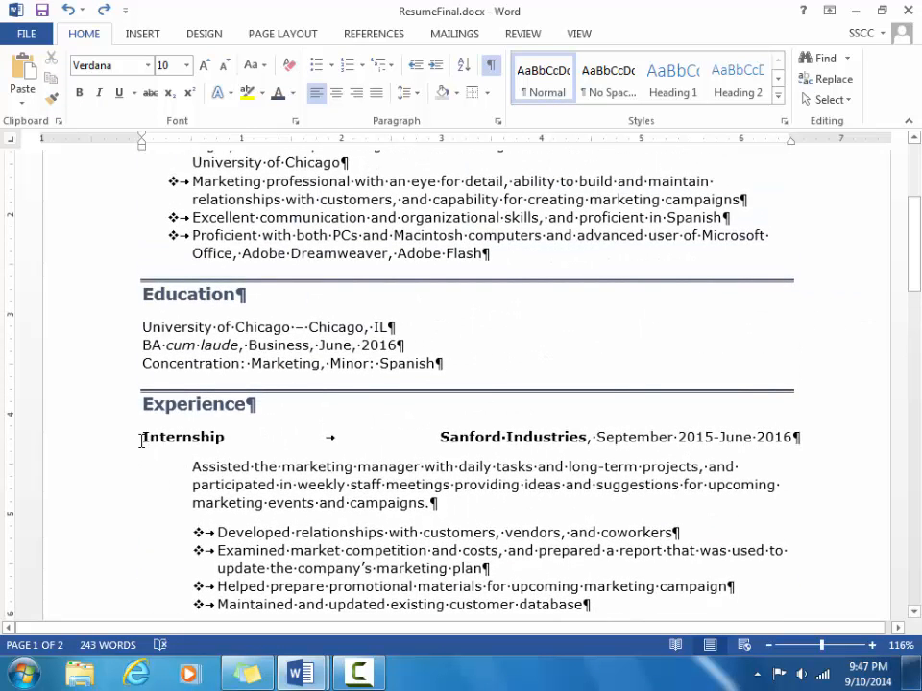
pyautogui.moveTo(141, 441); pyautogui.dragTo(812, 437)
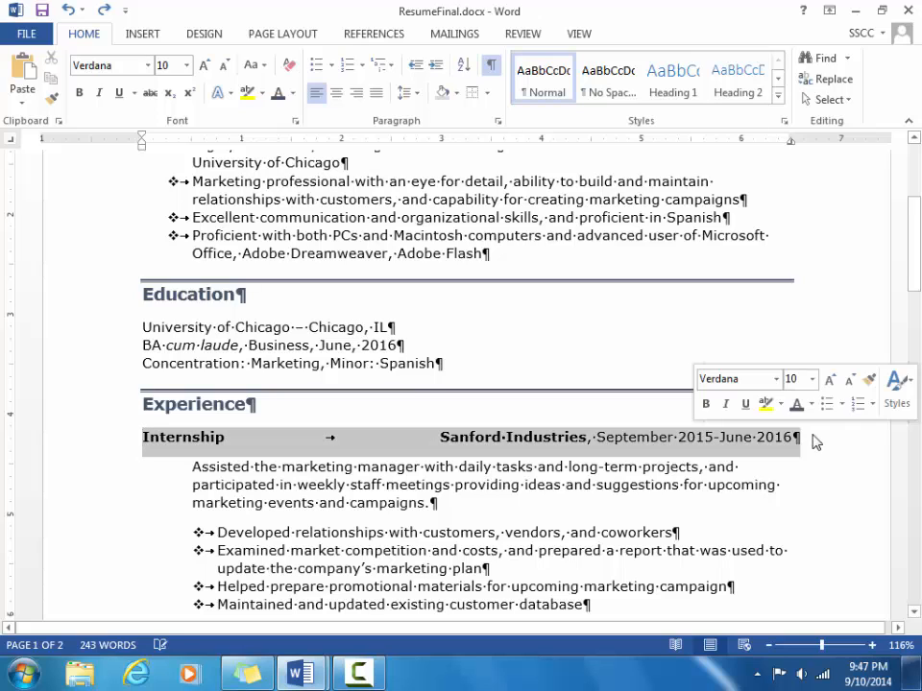
pyautogui.click(54, 99)
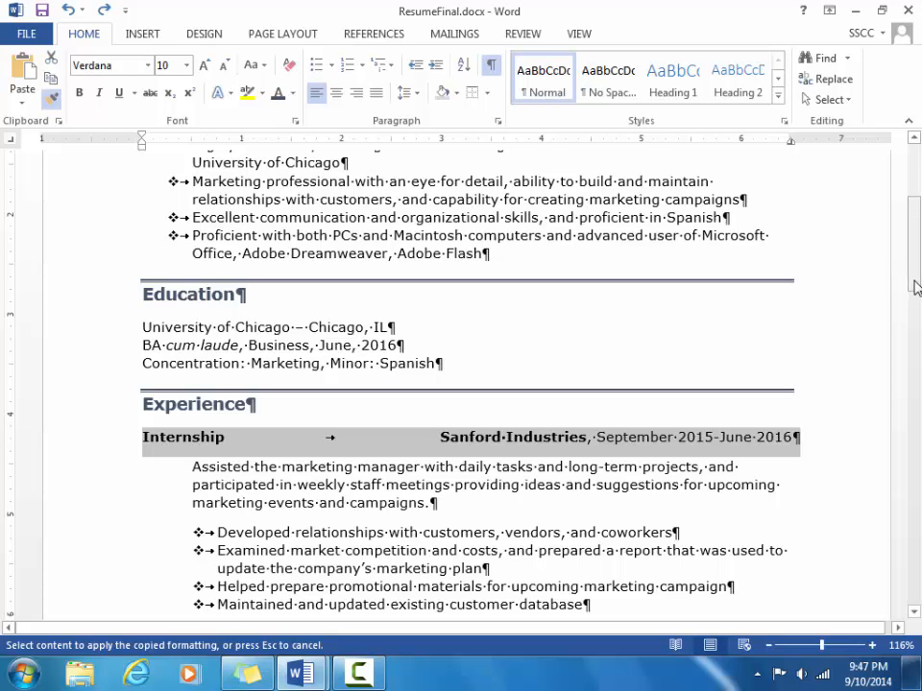
pyautogui.moveTo(914, 287); pyautogui.dragTo(913, 365)
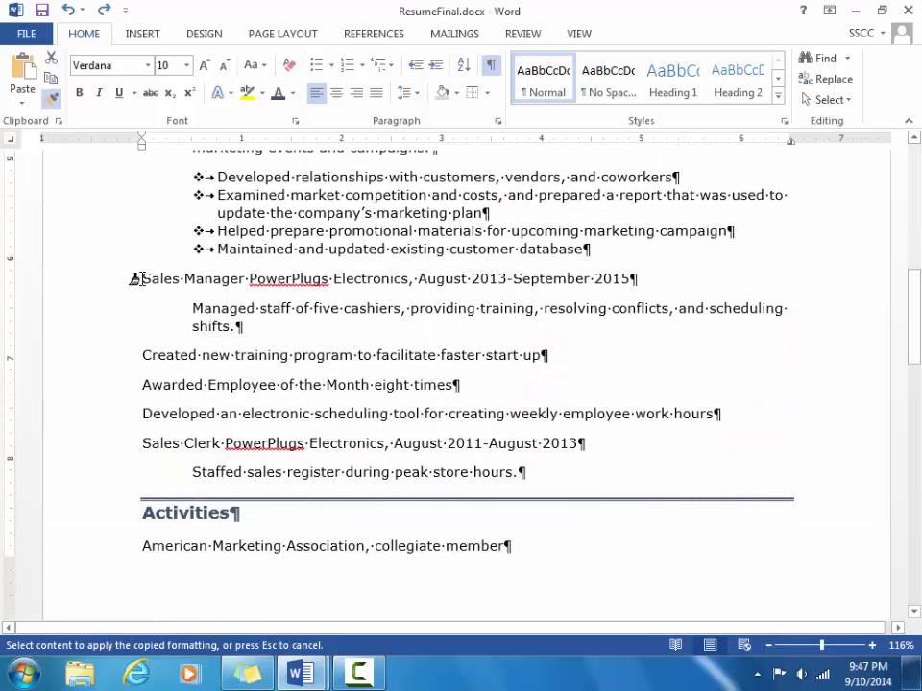
pyautogui.moveTo(136, 277)
pyautogui.mouseDown()
pyautogui.moveTo(335, 294)
pyautogui.moveTo(631, 285)
pyautogui.mouseUp()
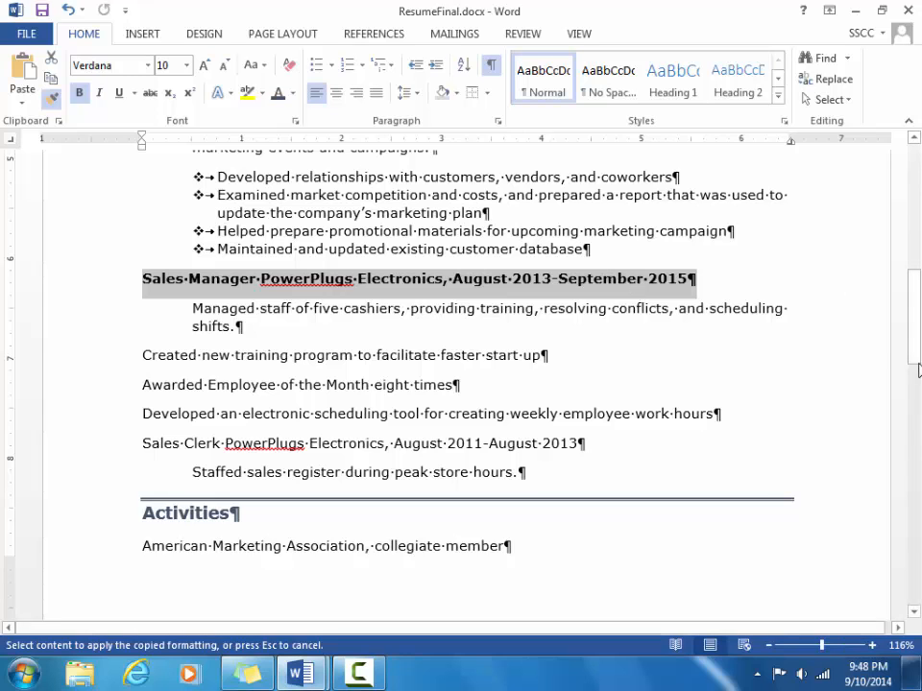
pyautogui.moveTo(915, 322); pyautogui.dragTo(915, 318)
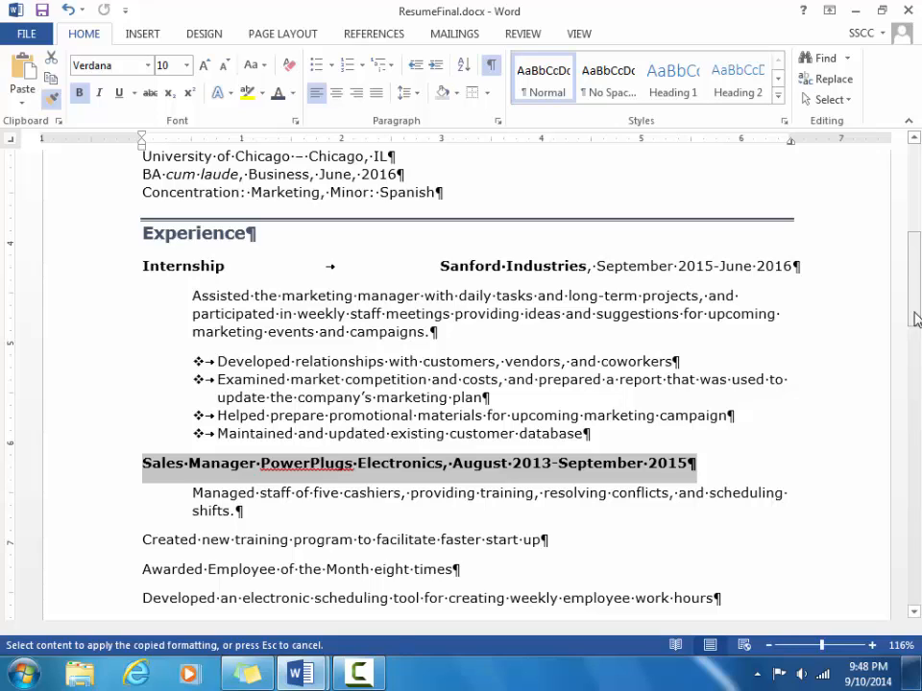
# Step: Undo the Sales Manager line's painted formatting and try copying the word Internship's formatting onto only the words Sales Manager
pyautogui.hotkey('ctrl', 'z')
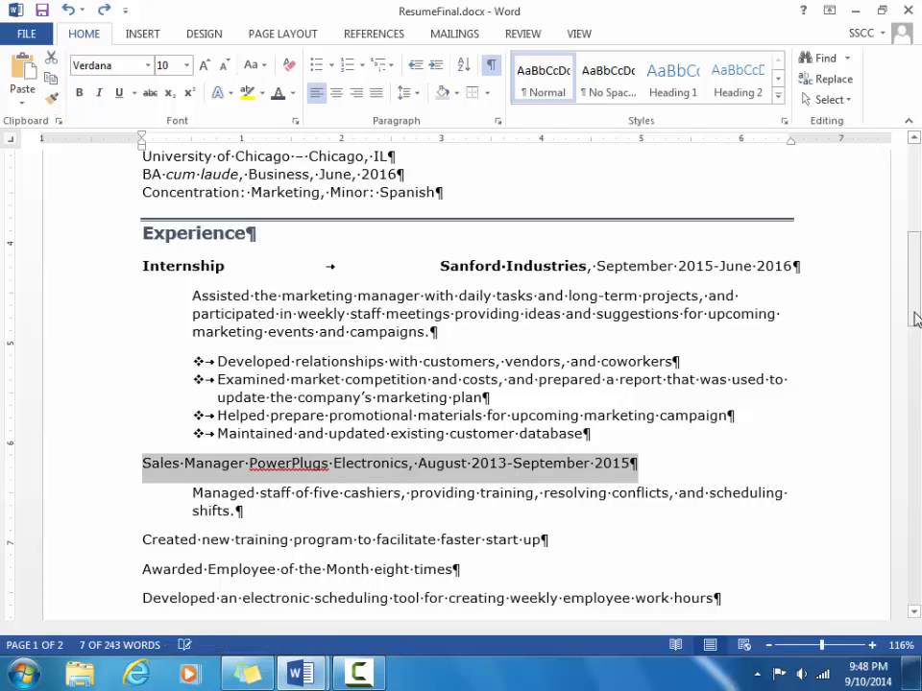
pyautogui.click(284, 266)
pyautogui.moveTo(145, 266); pyautogui.dragTo(233, 269)
pyautogui.click(53, 97)
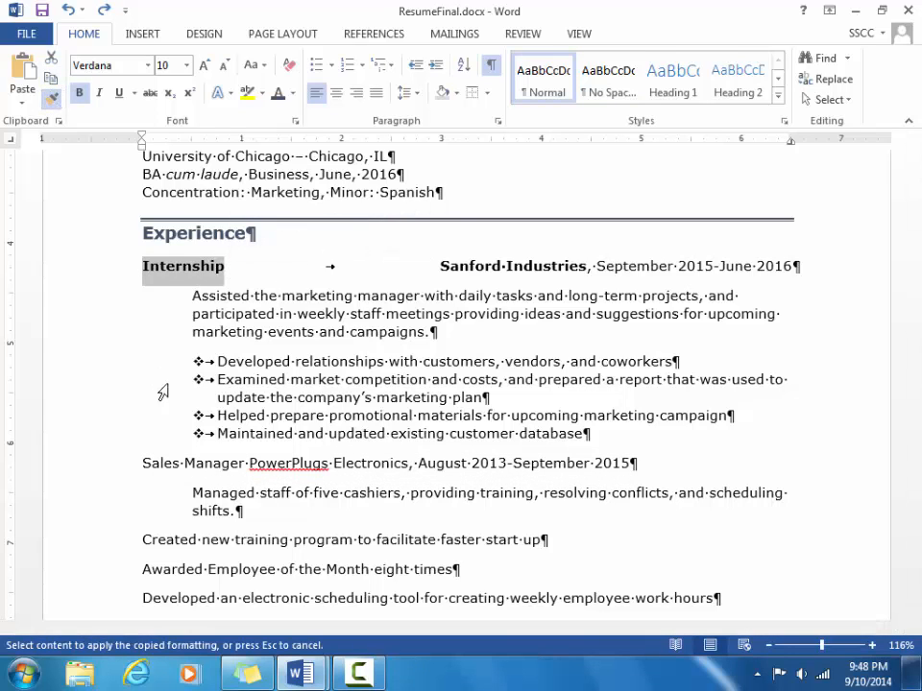
pyautogui.moveTo(142, 463); pyautogui.dragTo(242, 467)
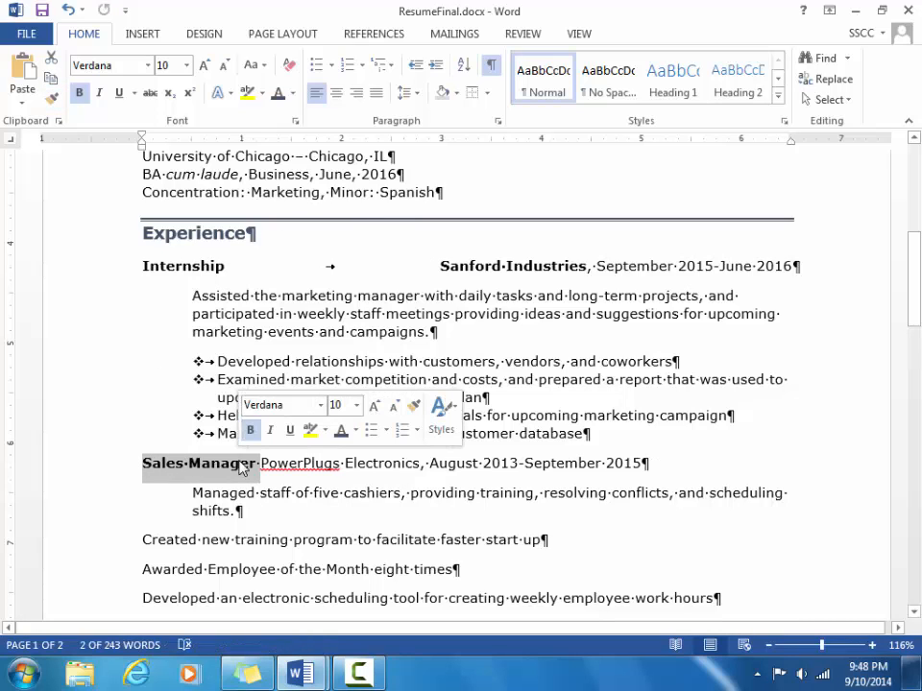
# Step: Try to copy the rest of the Internship line's formatting onto the PowerPlugs Electronics text, then undo all formatting painted on the Sales Manager line
pyautogui.moveTo(228, 268)
pyautogui.mouseDown()
pyautogui.moveTo(761, 255)
pyautogui.moveTo(842, 268)
pyautogui.moveTo(808, 259)
pyautogui.mouseUp()
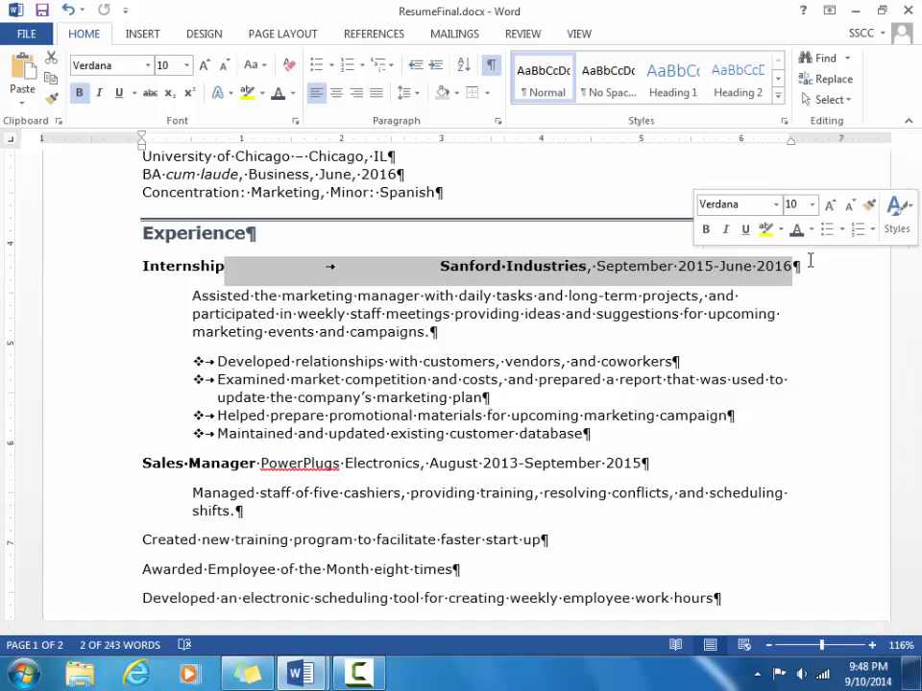
pyautogui.click(52, 103)
pyautogui.moveTo(260, 464)
pyautogui.mouseDown()
pyautogui.moveTo(395, 454)
pyautogui.moveTo(214, 448)
pyautogui.moveTo(219, 461)
pyautogui.mouseUp()
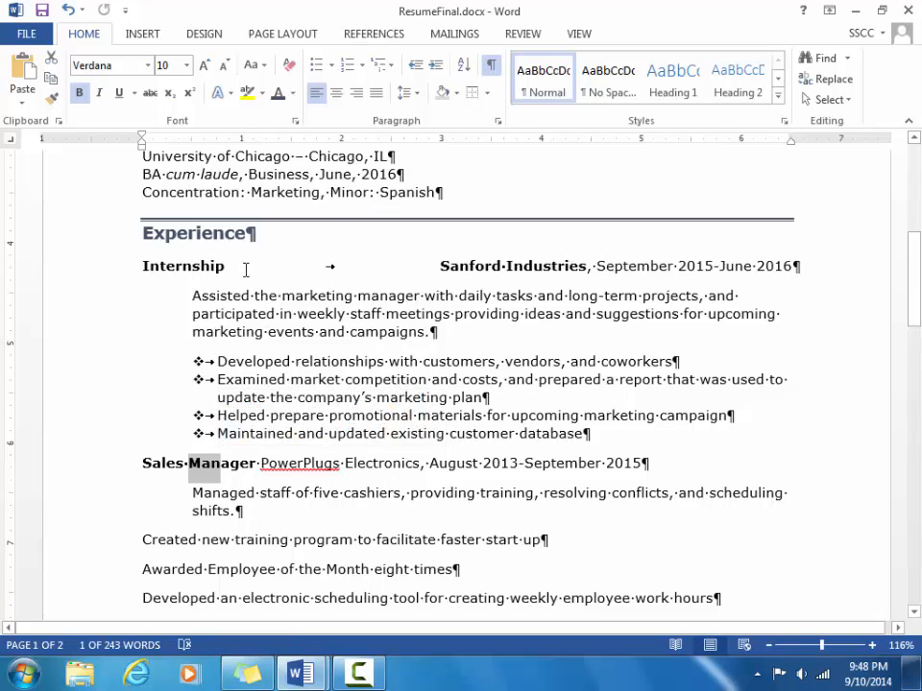
pyautogui.moveTo(419, 263); pyautogui.dragTo(792, 266)
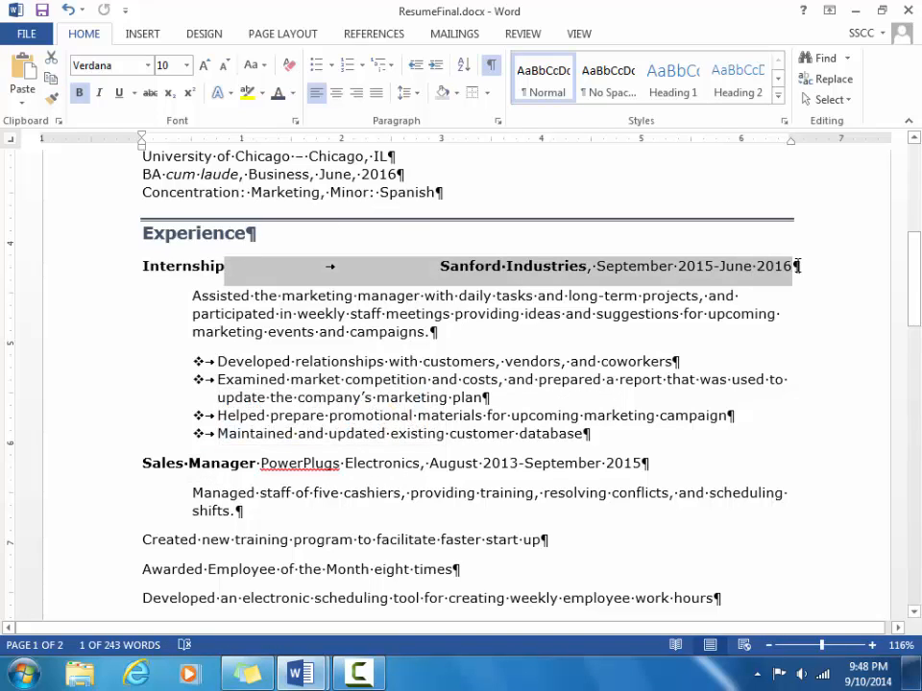
pyautogui.click(52, 97)
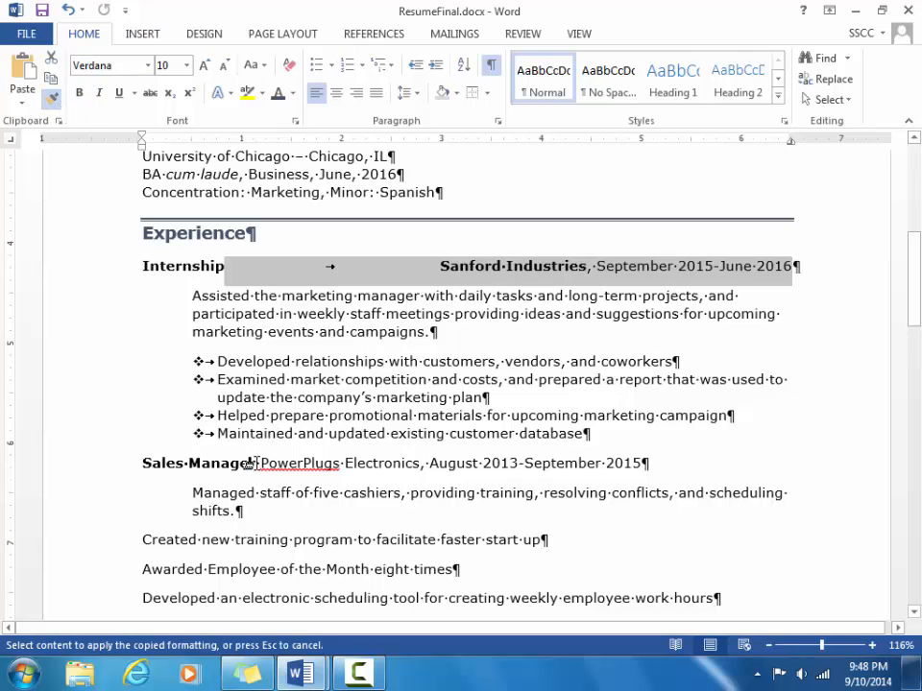
pyautogui.moveTo(251, 462)
pyautogui.mouseDown()
pyautogui.moveTo(475, 437)
pyautogui.moveTo(524, 462)
pyautogui.moveTo(643, 467)
pyautogui.mouseUp()
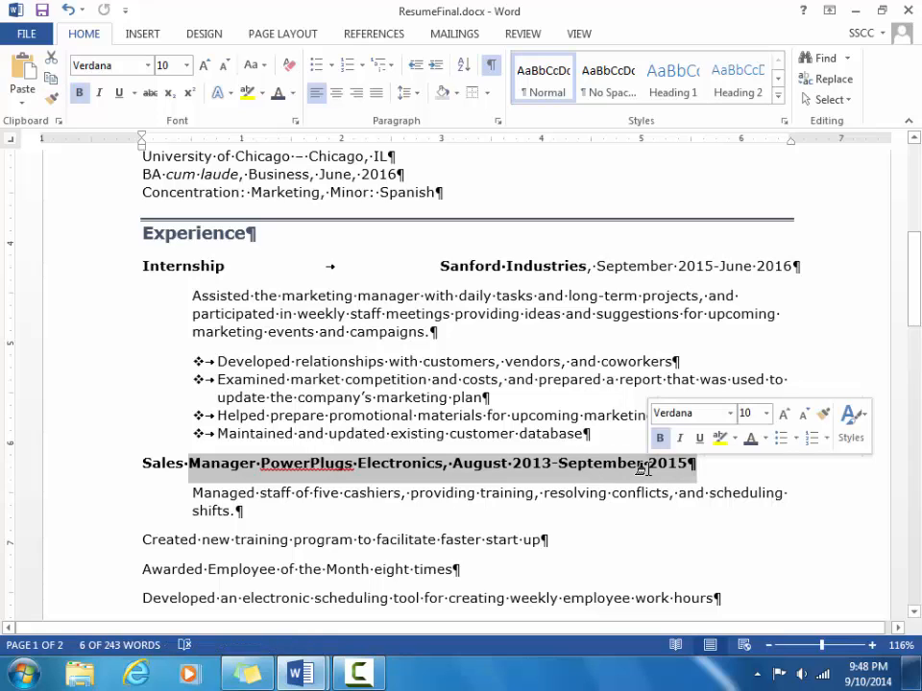
pyautogui.hotkey('ctrl', 'z')
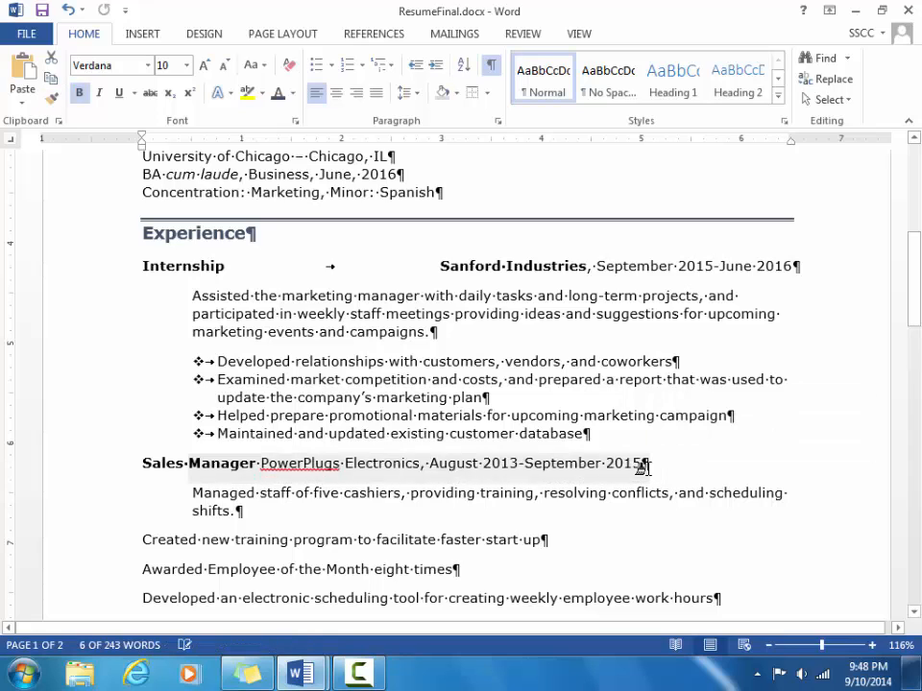
pyautogui.hotkey('ctrl', 'z')
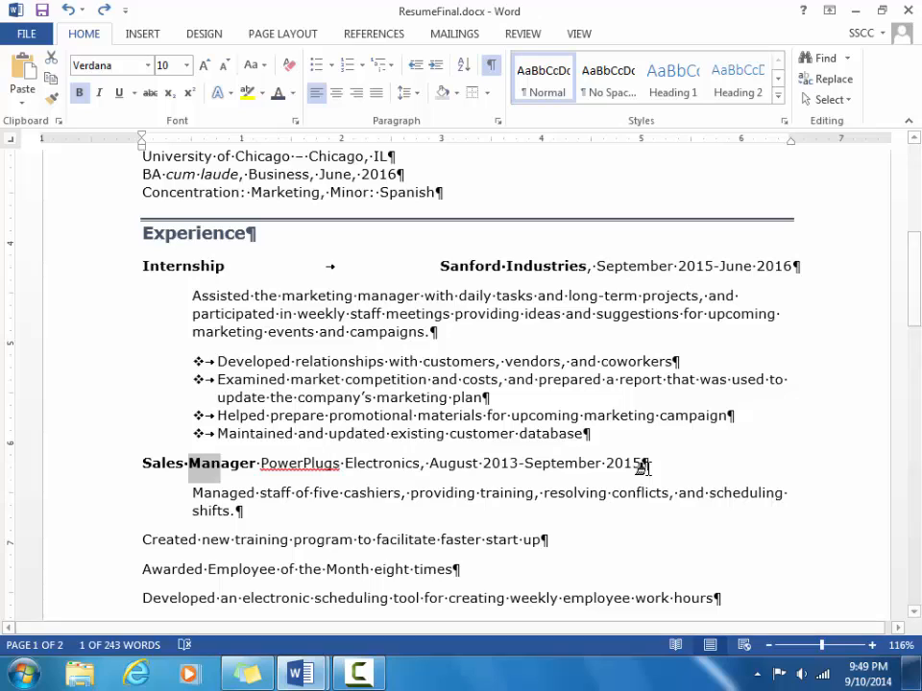
pyautogui.click(736, 466)
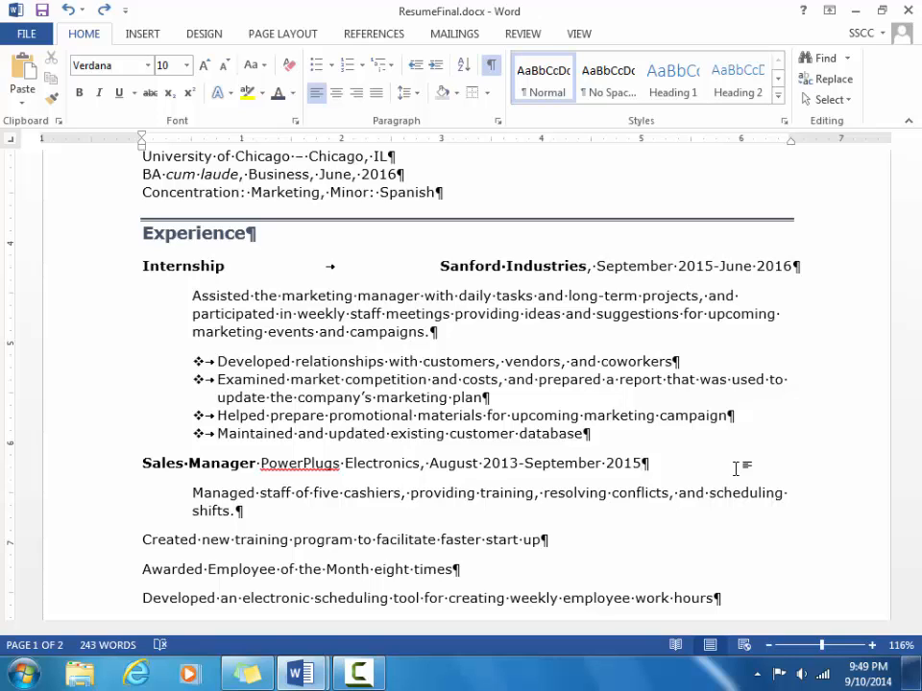
pyautogui.hotkey('ctrl', 'z')
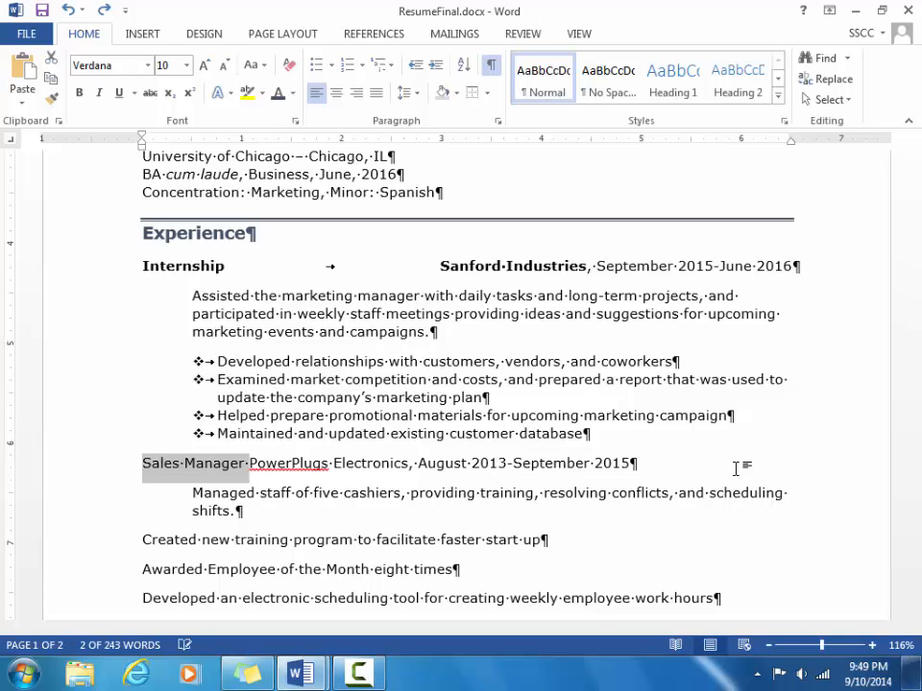
# Step: Copy the whole Internship line's formatting to the Sales Manager and Sales Clerk lines with Format Painter, then stop Format Painter
pyautogui.moveTo(144, 271)
pyautogui.mouseDown()
pyautogui.moveTo(474, 315)
pyautogui.moveTo(641, 281)
pyautogui.moveTo(801, 273)
pyautogui.mouseUp()
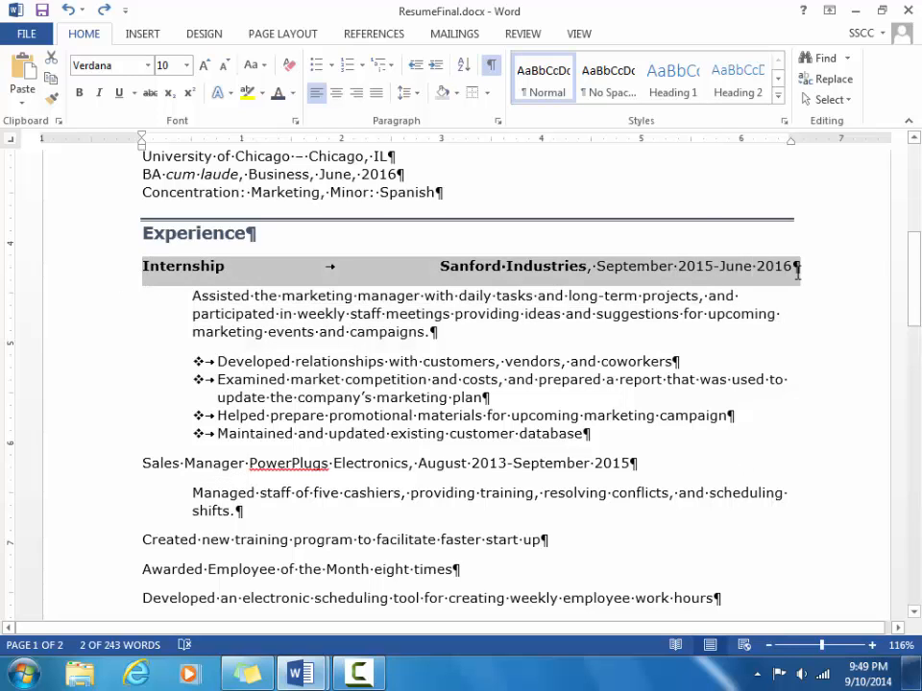
pyautogui.click(53, 100)
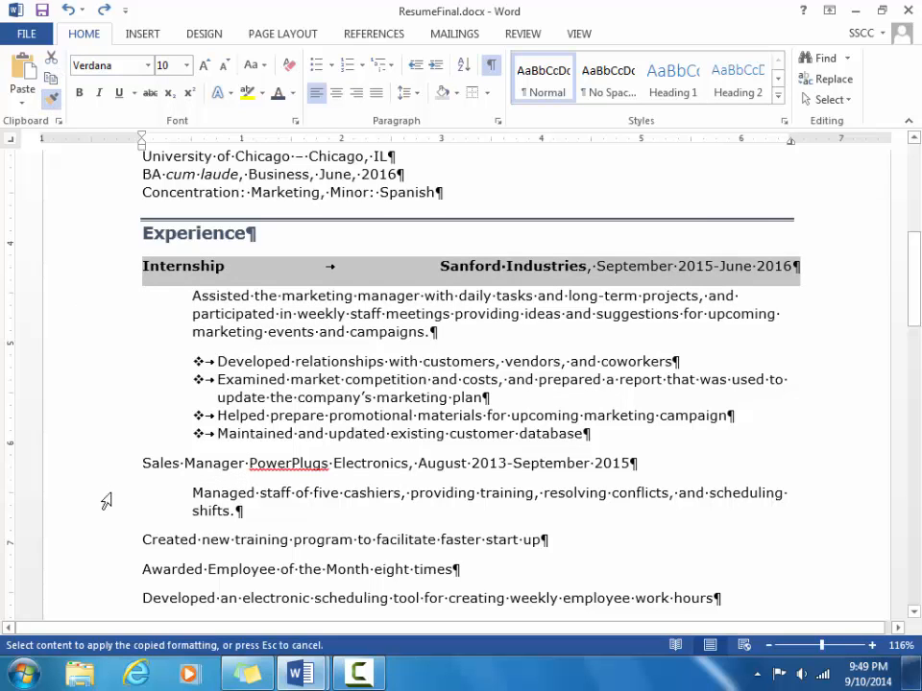
pyautogui.moveTo(132, 465)
pyautogui.mouseDown()
pyautogui.moveTo(257, 486)
pyautogui.moveTo(490, 434)
pyautogui.moveTo(645, 469)
pyautogui.mouseUp()
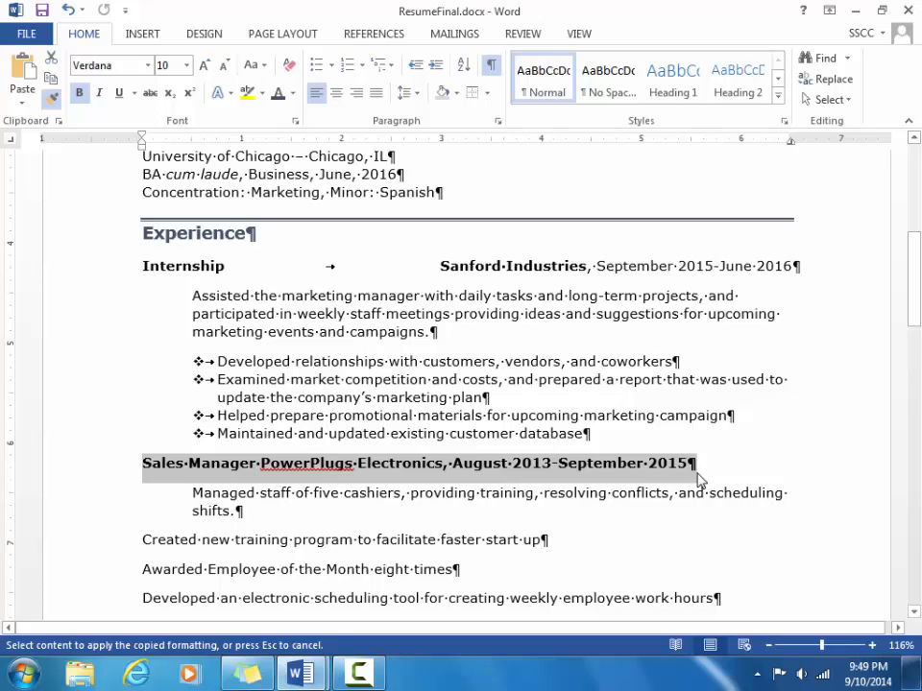
pyautogui.moveTo(911, 315); pyautogui.dragTo(917, 384)
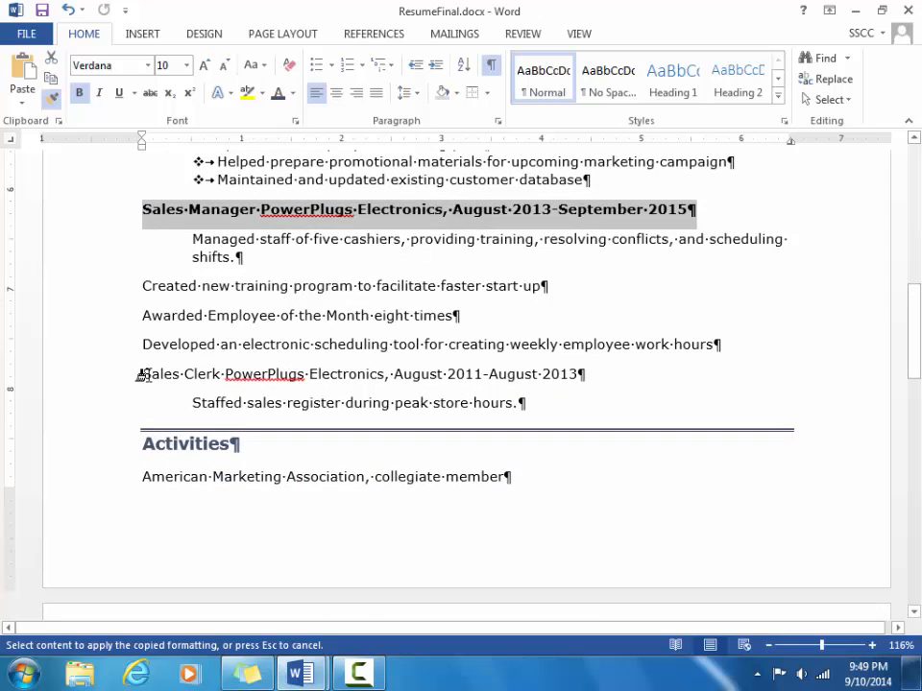
pyautogui.moveTo(141, 374); pyautogui.dragTo(578, 371)
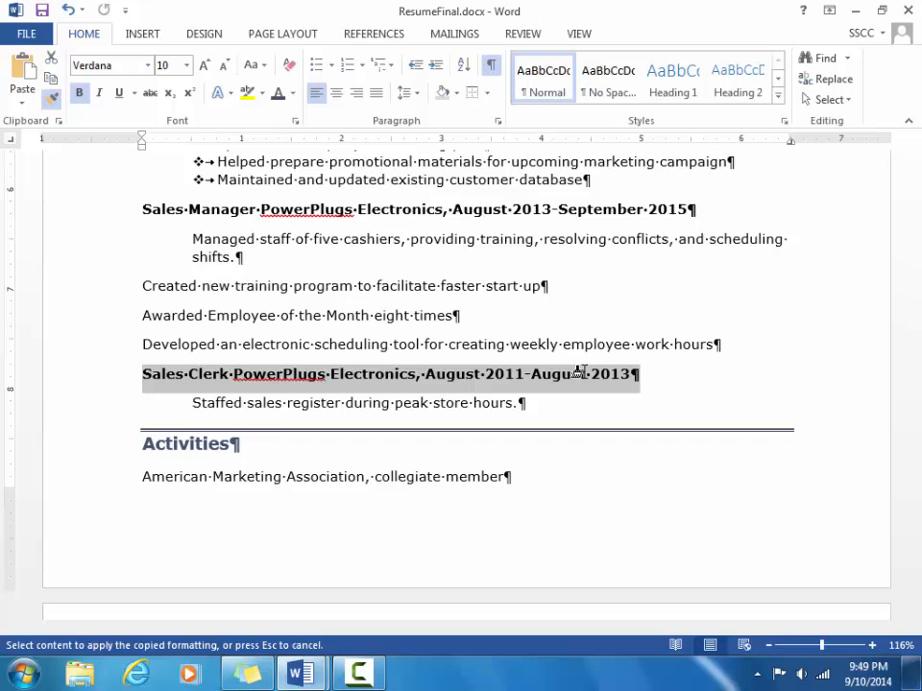
pyautogui.click(53, 99)
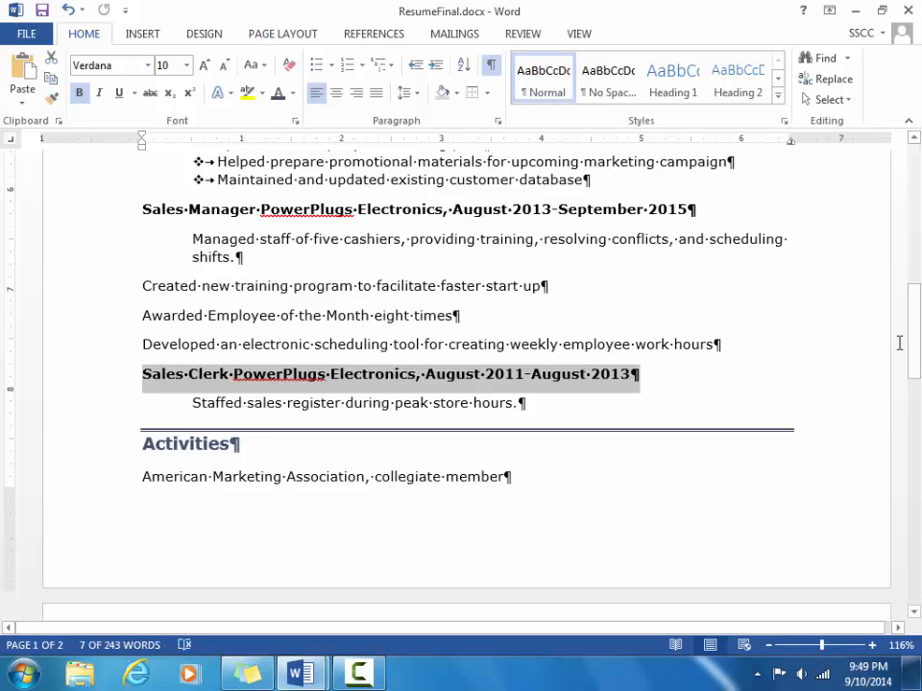
# Step: Replace the space before PowerPlugs with a tab in both the Sales Manager and Sales Clerk lines
pyautogui.moveTo(917, 340); pyautogui.dragTo(910, 304)
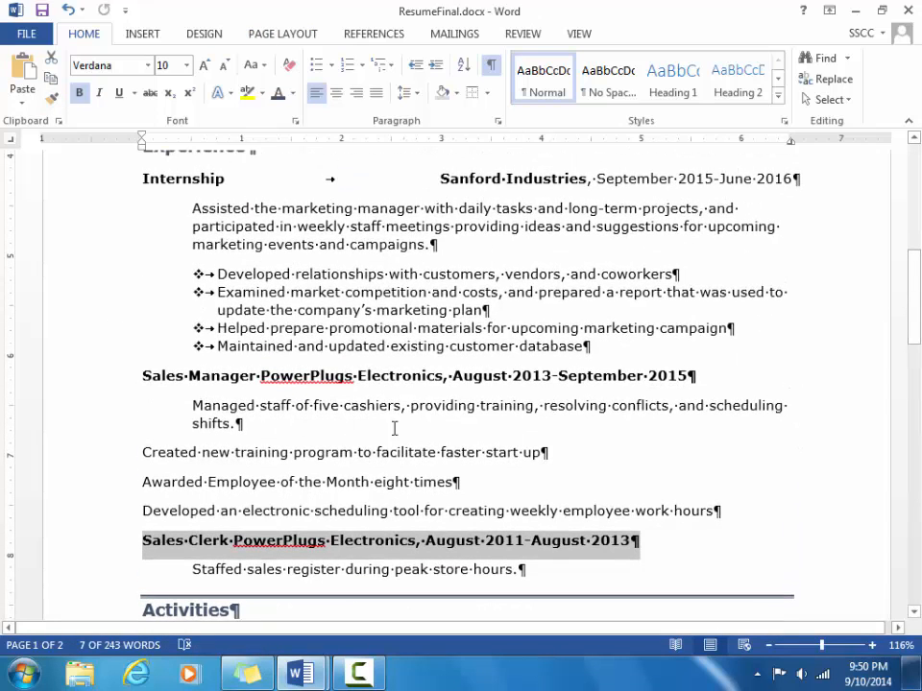
pyautogui.click(259, 376)
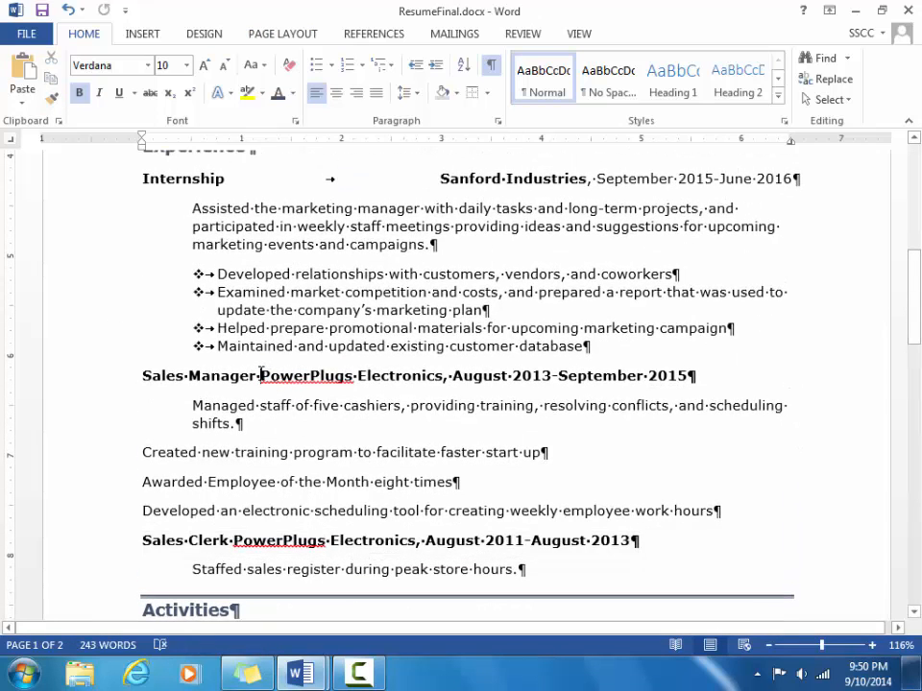
pyautogui.press('BackSpace')
pyautogui.press('Tab')
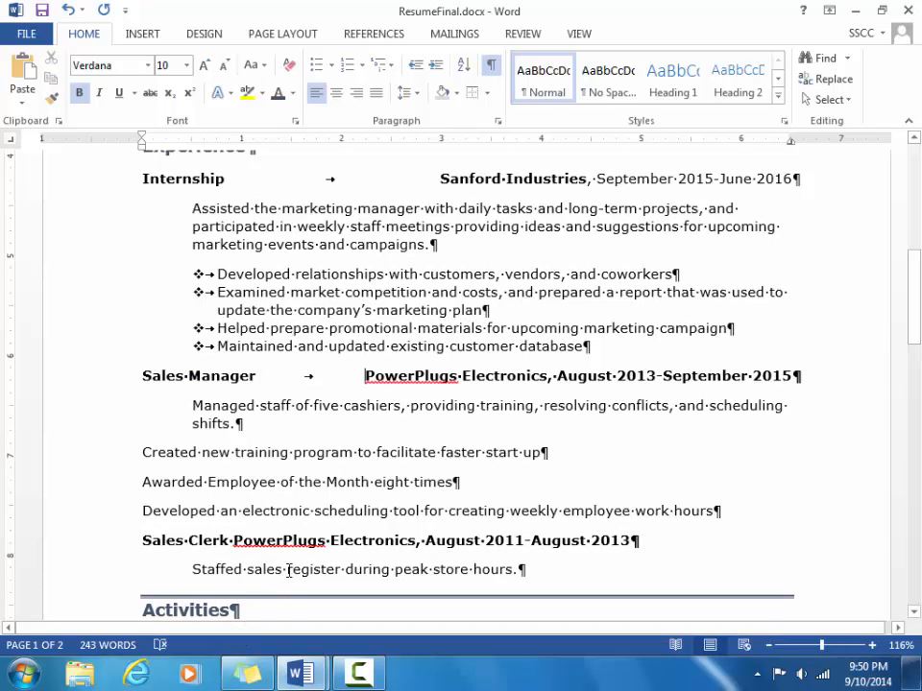
pyautogui.click(233, 540)
pyautogui.press('BackSpace')
pyautogui.press('Tab')
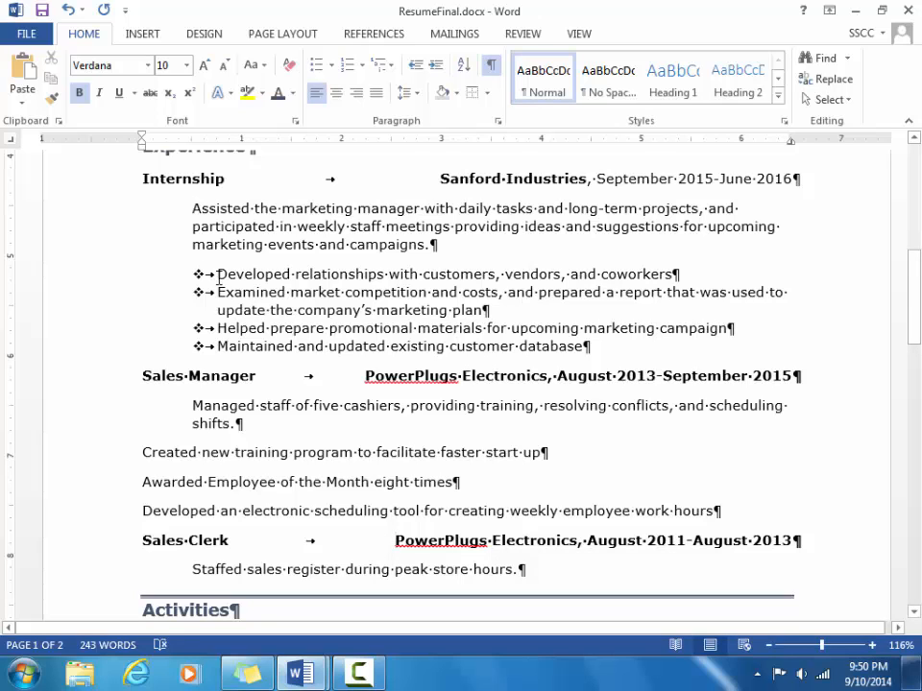
# Step: Copy the Internship bullet list's formatting to the three Sales Manager accomplishment lines, from Created new training program to Developed an electronic scheduling tool
pyautogui.moveTo(215, 274)
pyautogui.mouseDown()
pyautogui.moveTo(656, 328)
pyautogui.moveTo(607, 346)
pyautogui.mouseUp()
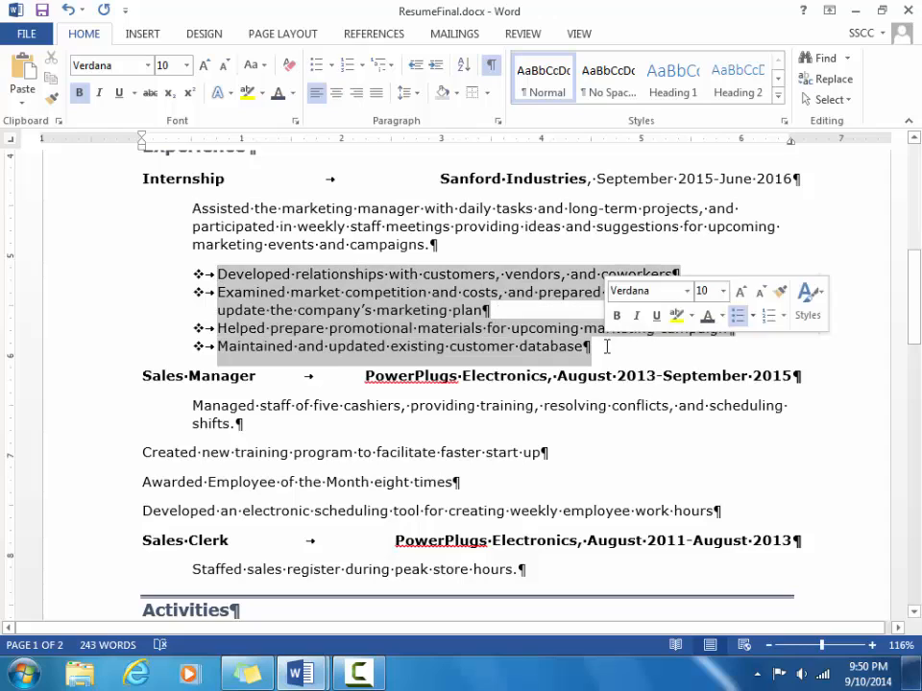
pyautogui.click(53, 100)
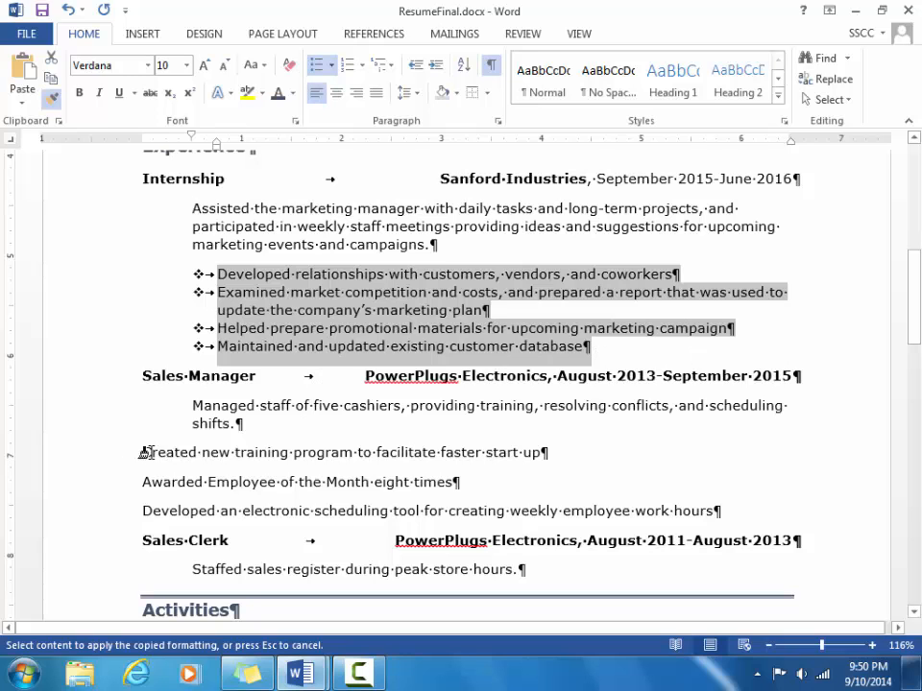
pyautogui.moveTo(141, 453)
pyautogui.mouseDown()
pyautogui.moveTo(516, 504)
pyautogui.moveTo(716, 514)
pyautogui.mouseUp()
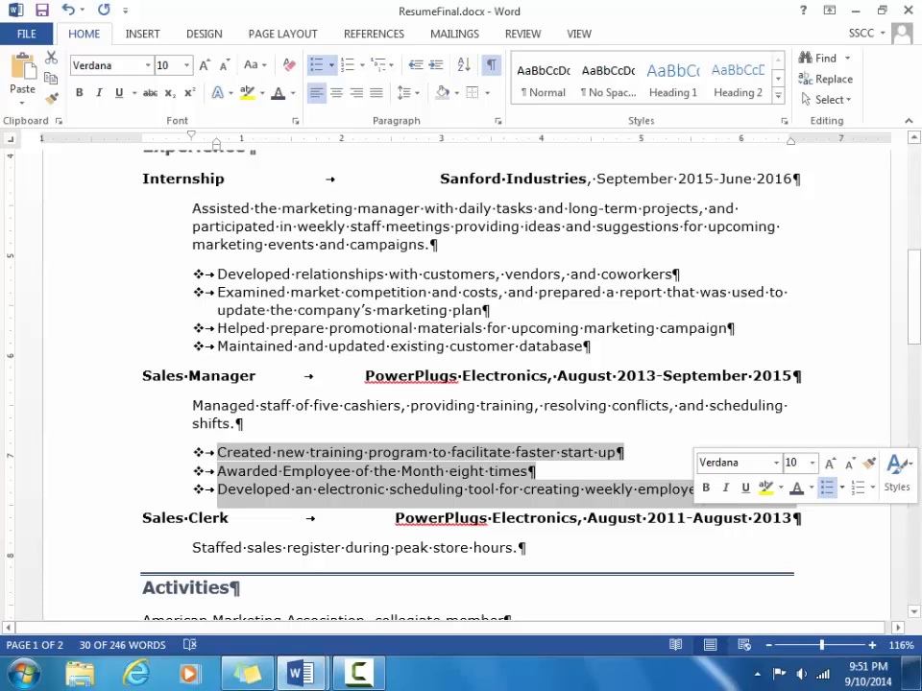
# Step: Copy the Qualifications bullet list's formatting to the two lines under Activities with Format Painter, and save the document
pyautogui.moveTo(914, 316); pyautogui.dragTo(913, 248)
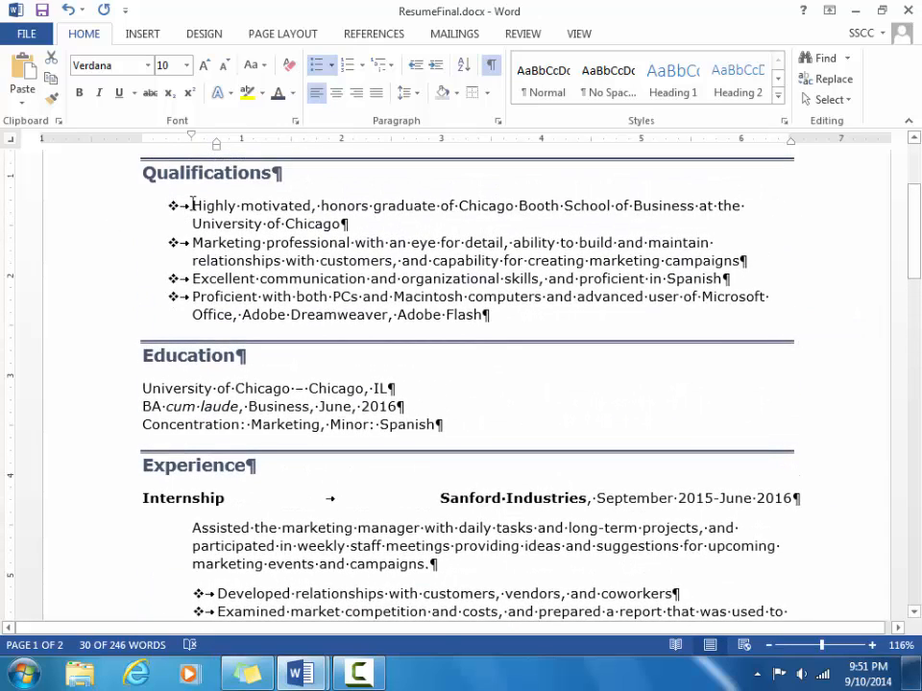
pyautogui.moveTo(191, 205); pyautogui.dragTo(510, 313)
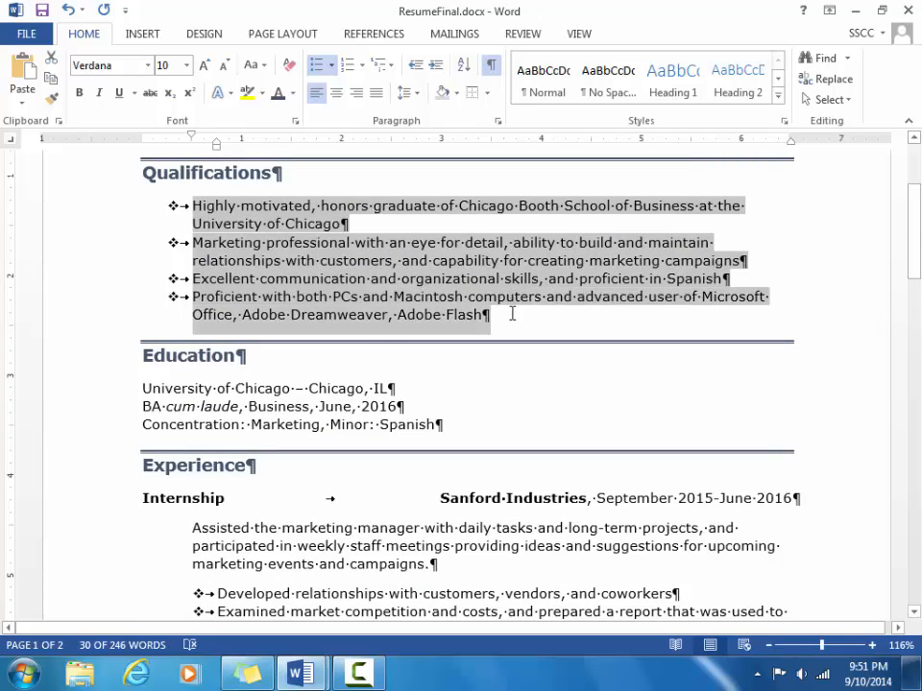
pyautogui.click(52, 98)
pyautogui.moveTo(915, 272); pyautogui.dragTo(915, 413)
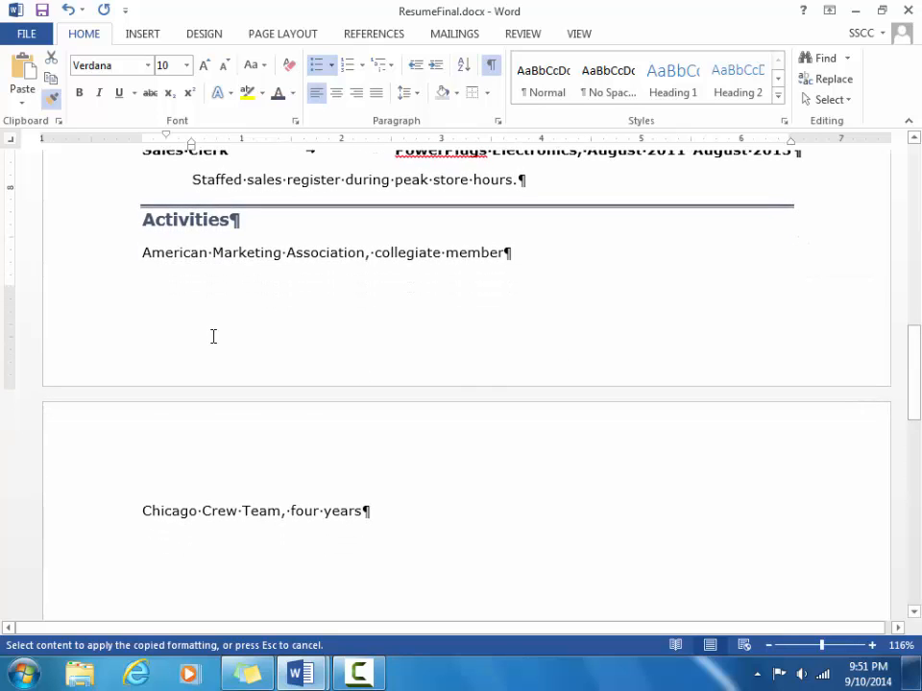
pyautogui.moveTo(141, 252)
pyautogui.mouseDown()
pyautogui.moveTo(253, 488)
pyautogui.moveTo(390, 524)
pyautogui.mouseUp()
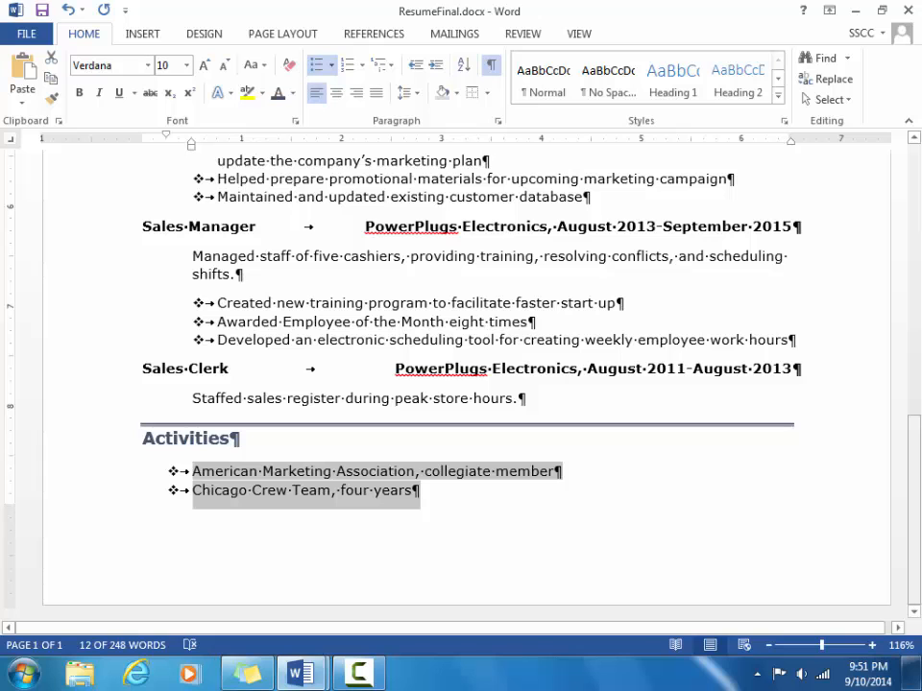
pyautogui.hotkey('ctrl', 's')
# Step: Copy the applicant's name heading at the start of the resume and switch to the CoverLetter.docx document
pyautogui.moveTo(917, 436)
pyautogui.mouseDown()
pyautogui.moveTo(912, 178)
pyautogui.moveTo(919, 437)
pyautogui.mouseUp()
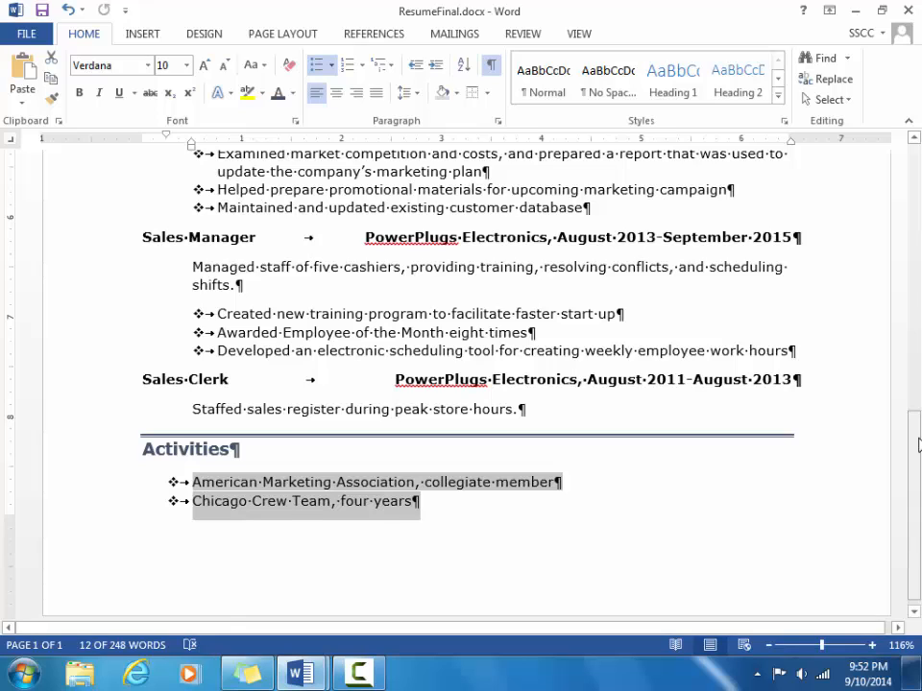
pyautogui.scroll(10, 502, 233)
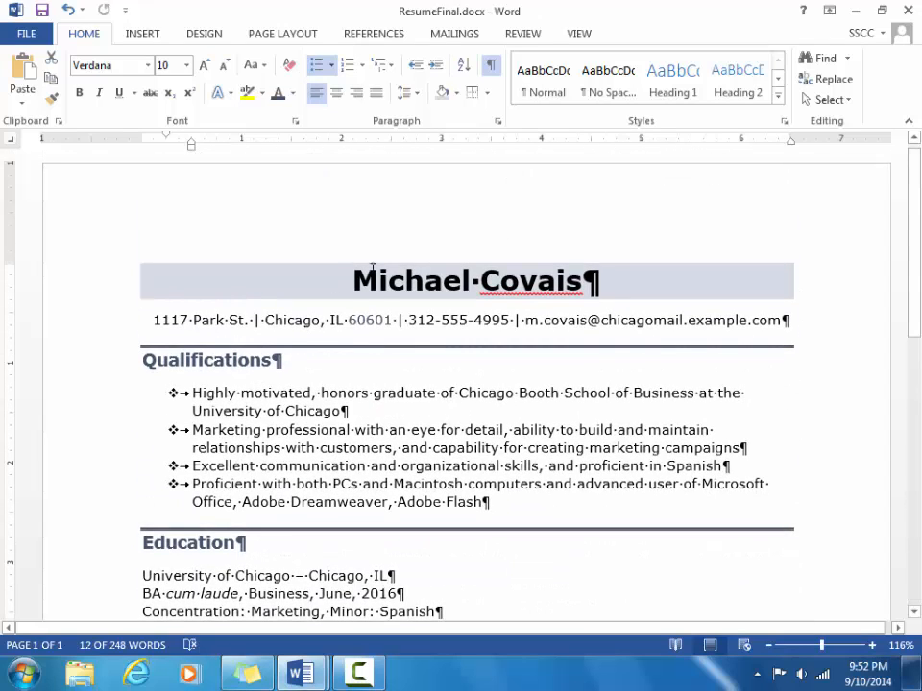
pyautogui.moveTo(331, 276); pyautogui.dragTo(561, 258)
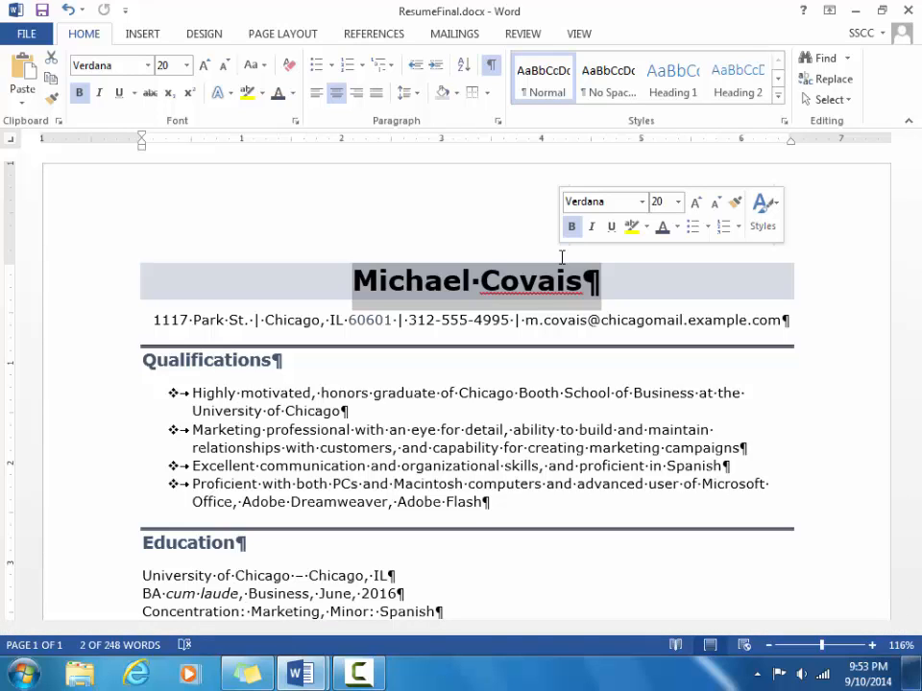
pyautogui.click(51, 81)
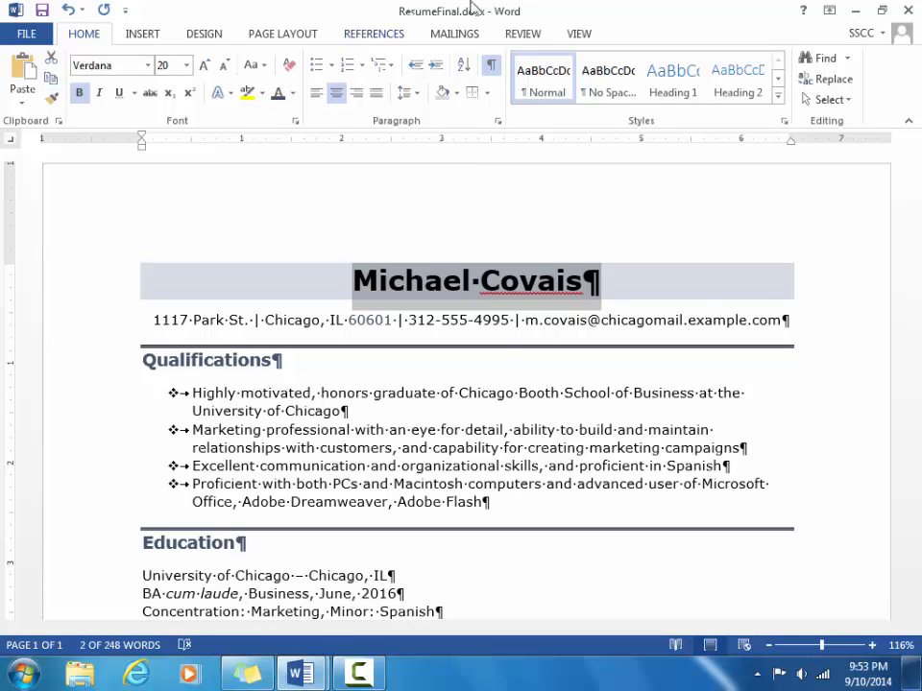
pyautogui.click(576, 34)
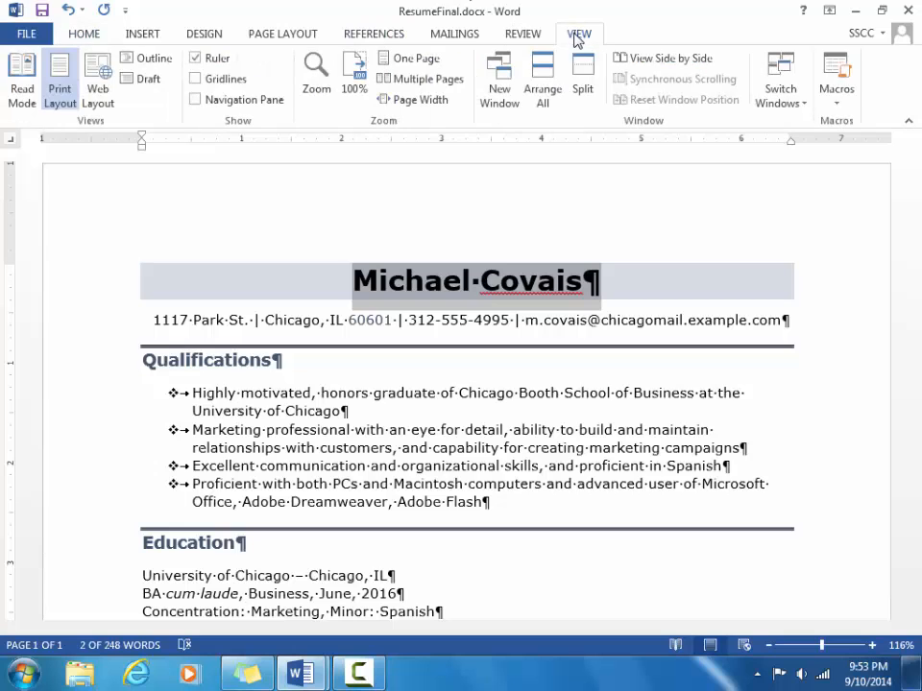
pyautogui.click(778, 96)
pyautogui.click(797, 124)
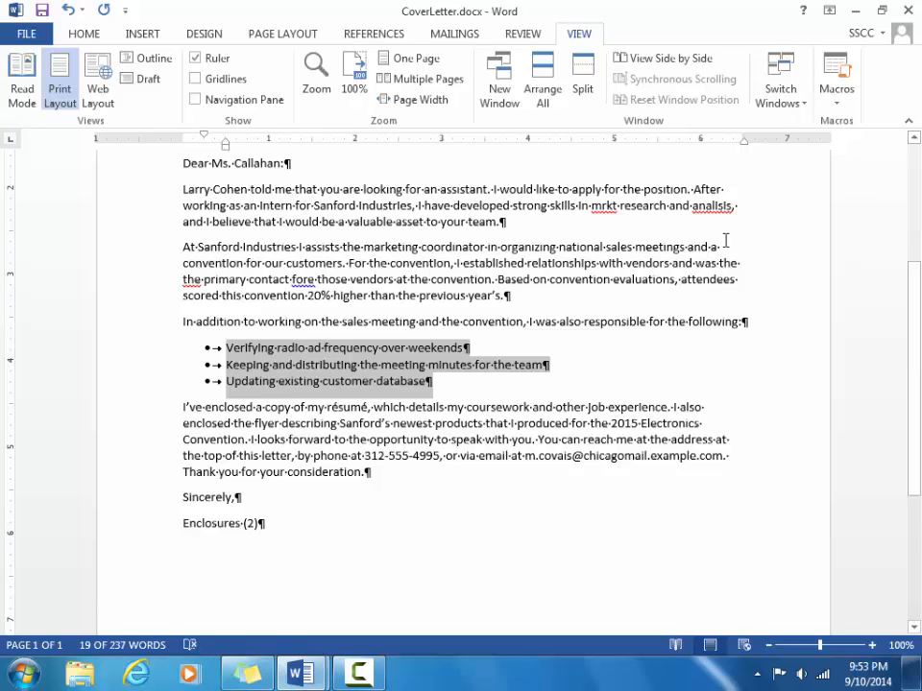
# Step: Add three blank paragraphs after Sincerely and paste the copied applicant's name into the last one as text only
pyautogui.click(239, 498)
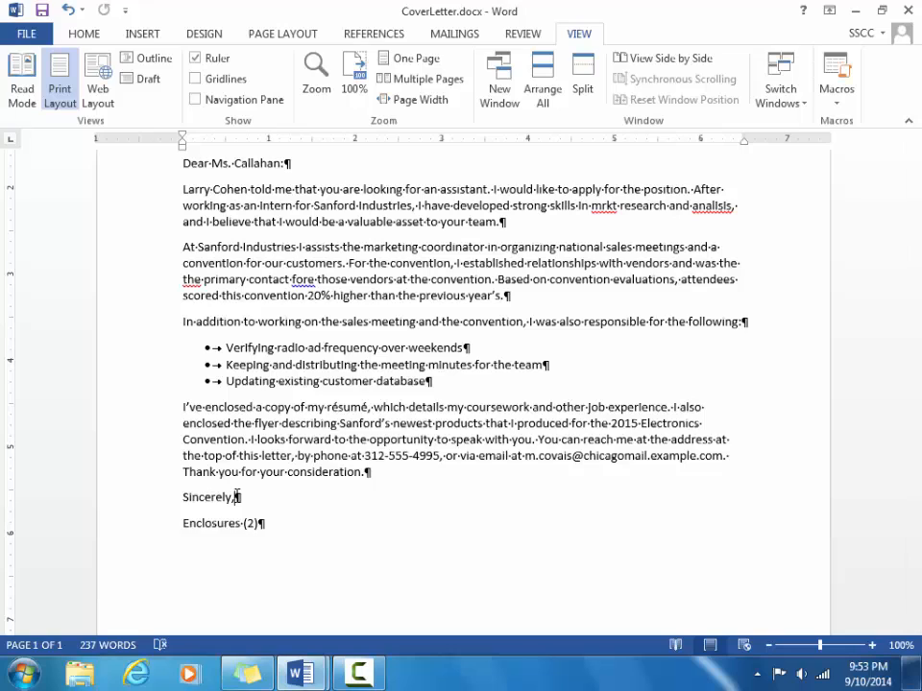
pyautogui.press('Return')
pyautogui.press('Return')
pyautogui.press('Return')
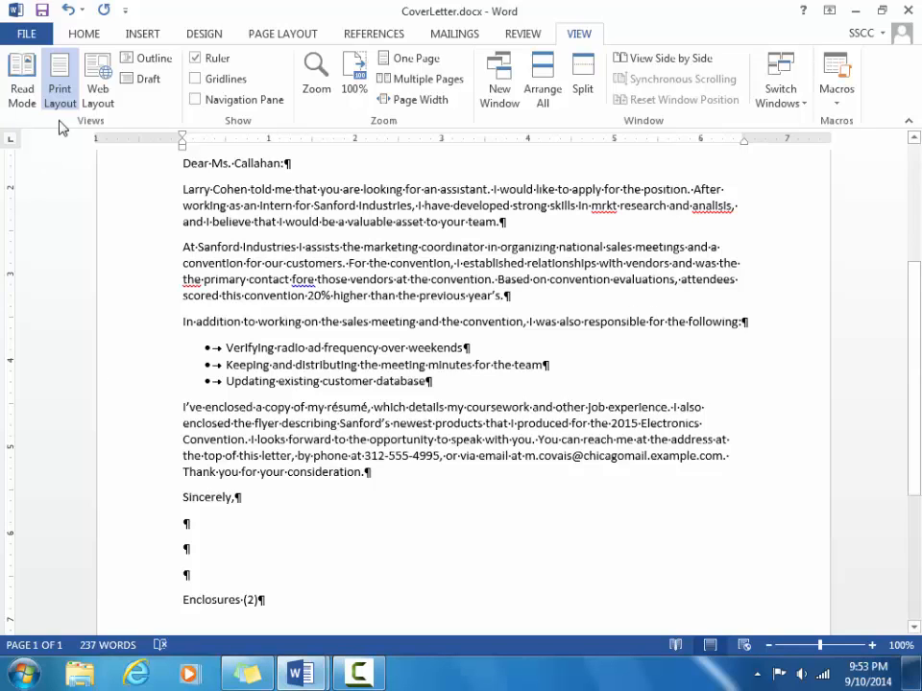
pyautogui.click(69, 34)
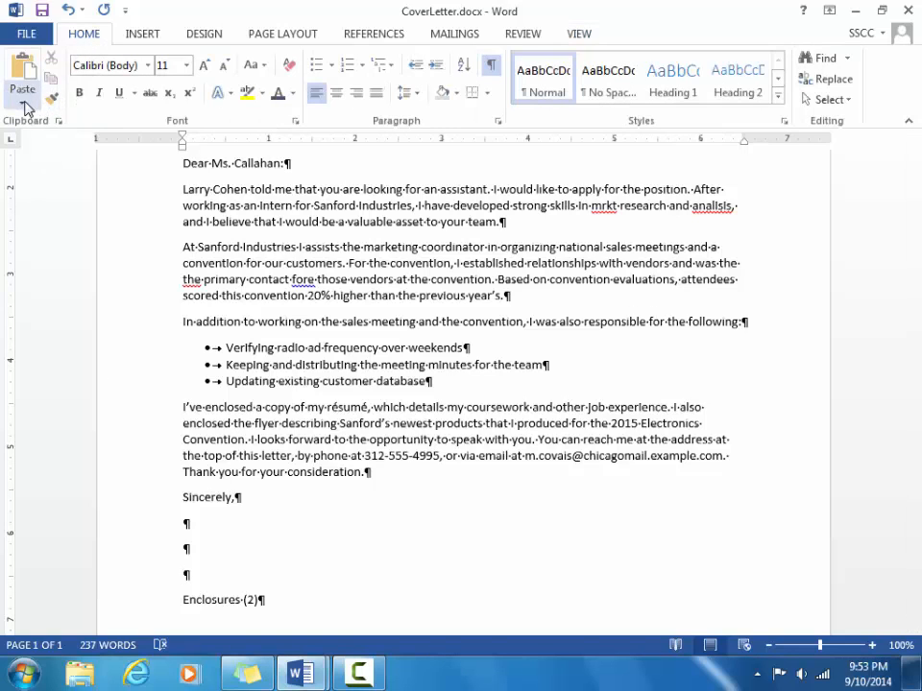
pyautogui.click(23, 103)
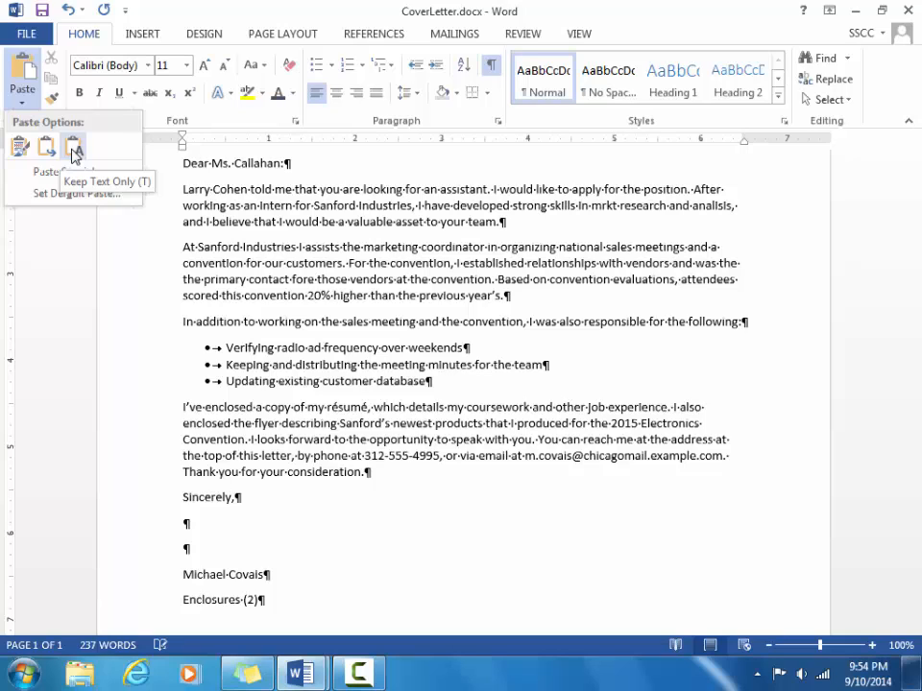
pyautogui.click(72, 150)
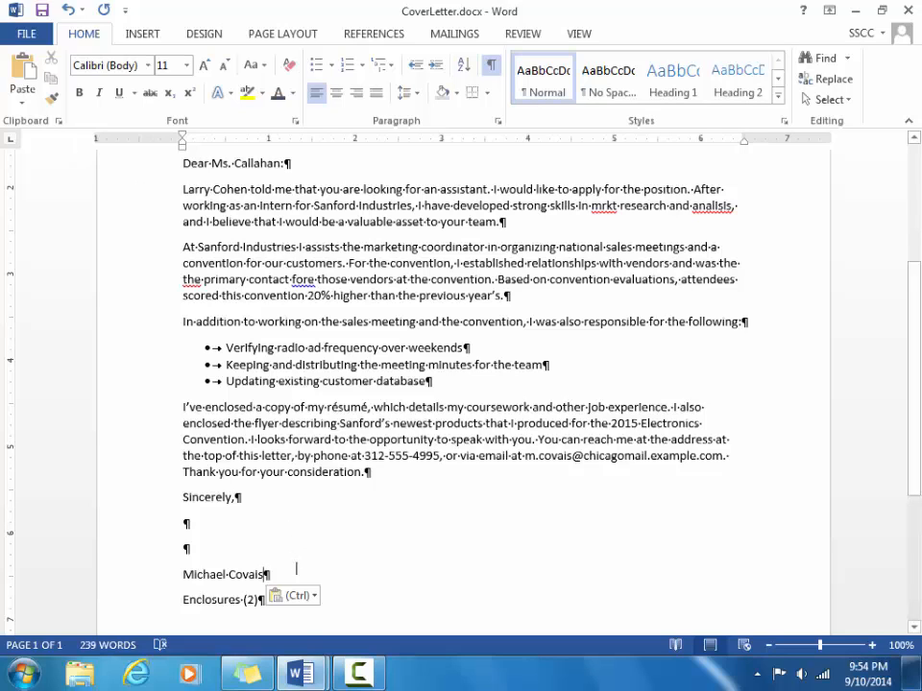
# Step: Set the pasted signature name's paste option to Keep Text Only and save the cover letter
pyautogui.click(312, 603)
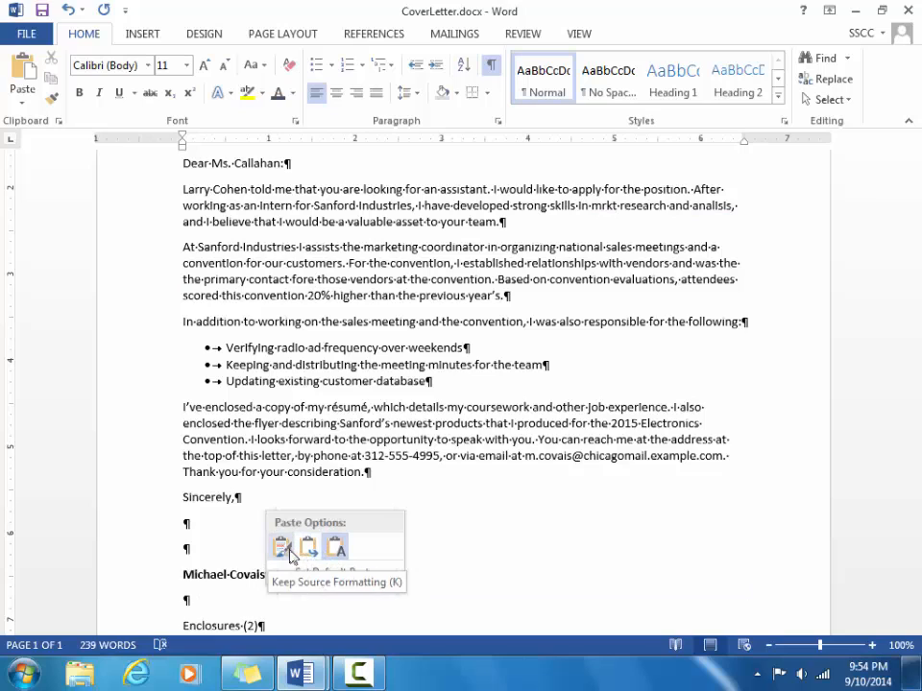
pyautogui.click(335, 546)
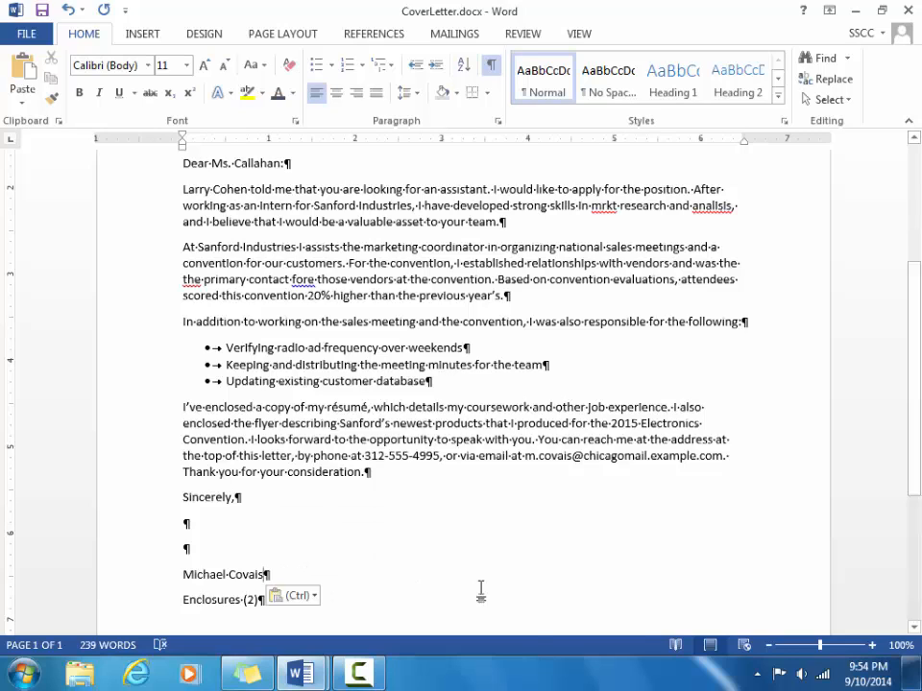
pyautogui.hotkey('ctrl', 's')
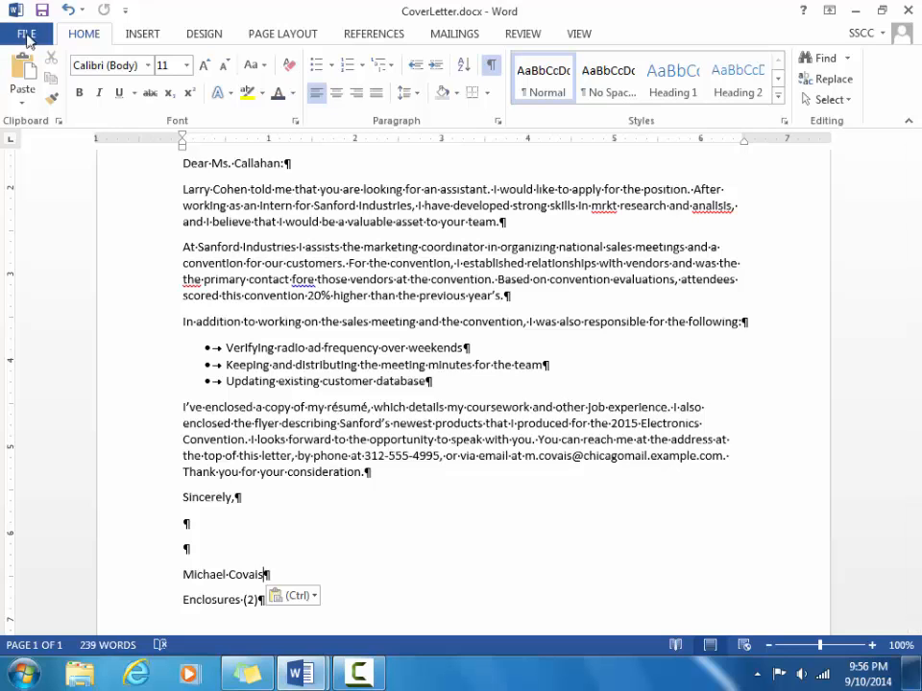
# Step: Enable the Subject-verb agreement check in the proofing options' grammar settings
pyautogui.click(26, 33)
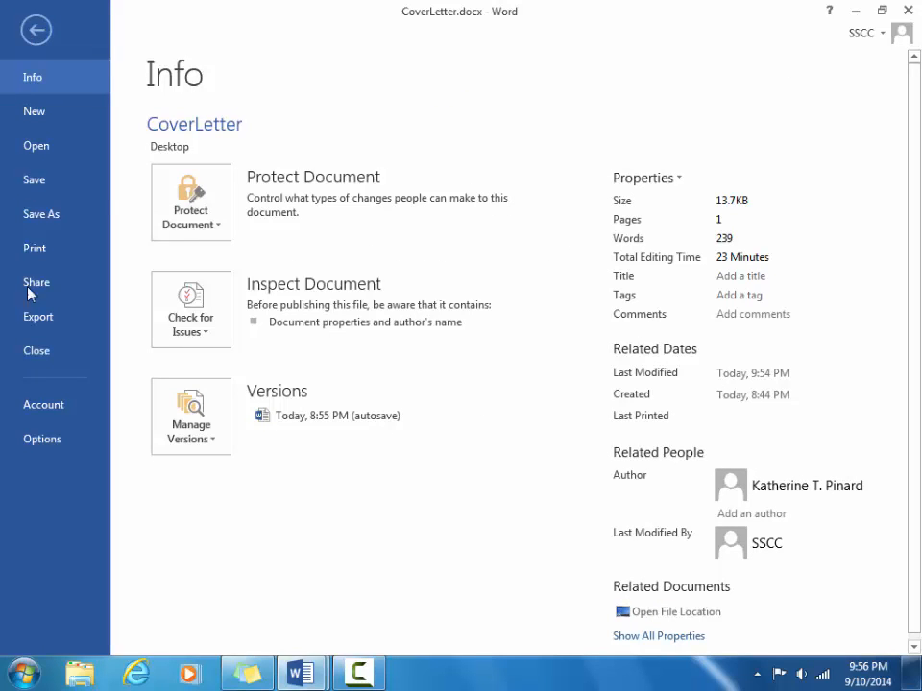
pyautogui.click(36, 440)
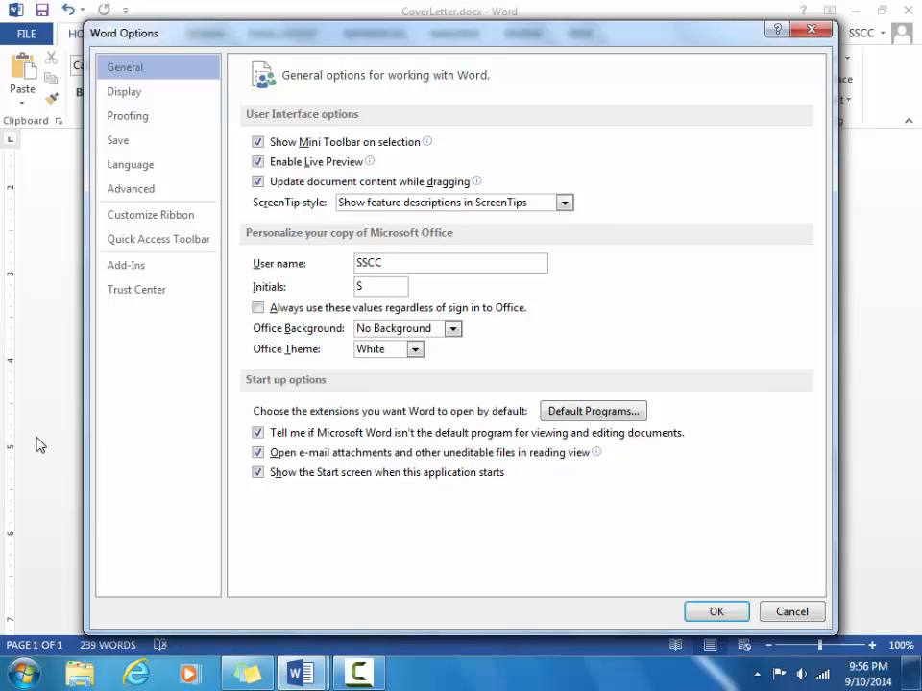
pyautogui.click(147, 128)
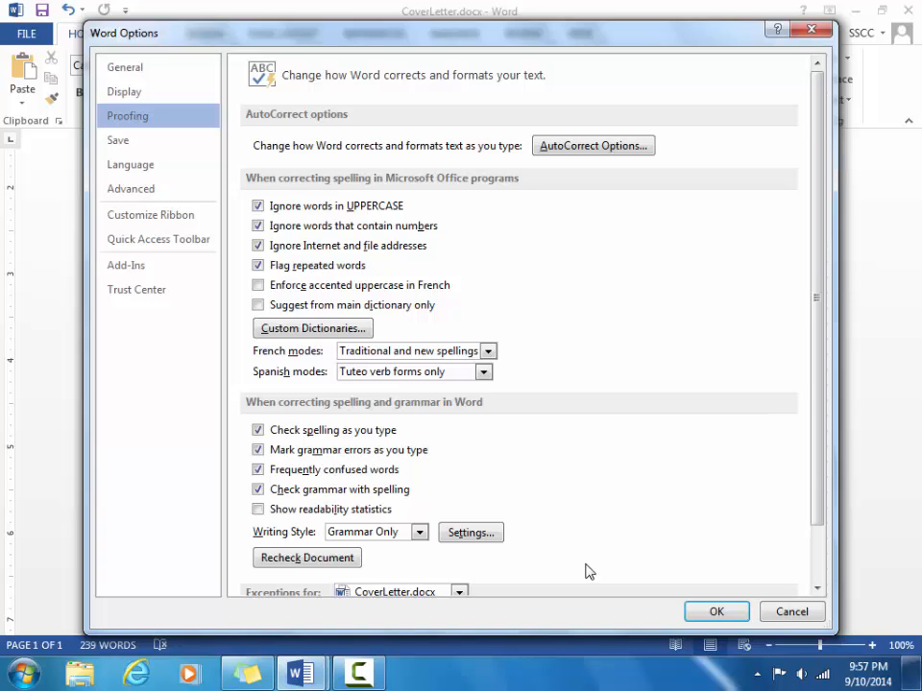
pyautogui.moveTo(819, 377); pyautogui.dragTo(822, 435)
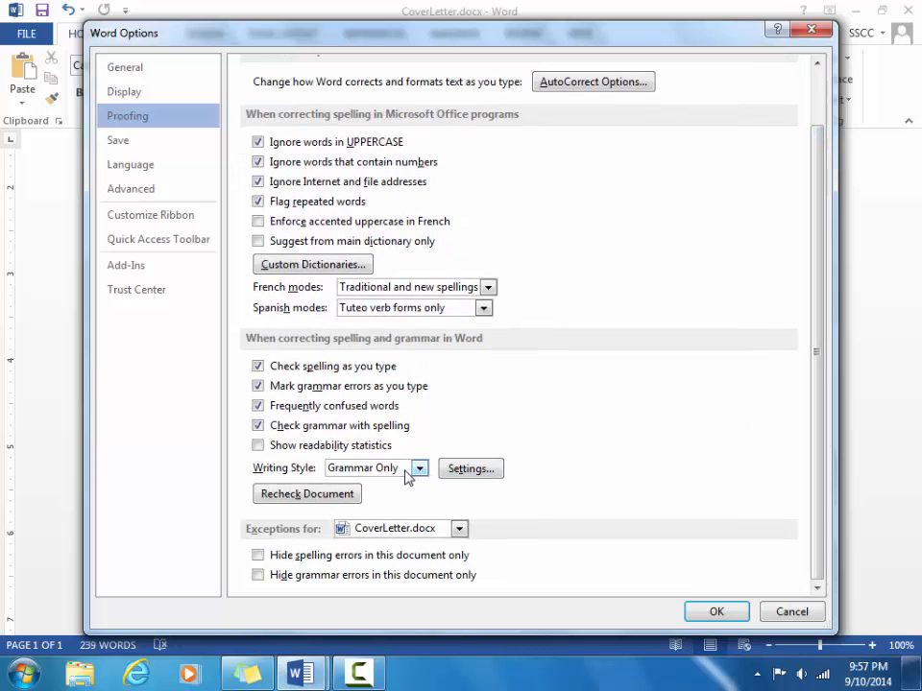
pyautogui.click(483, 474)
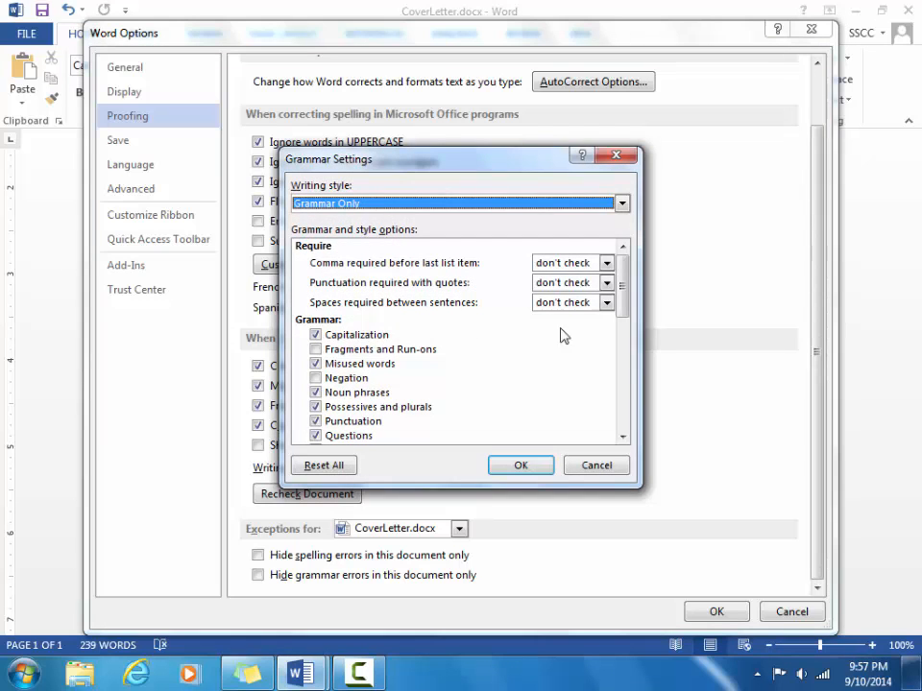
pyautogui.moveTo(628, 302)
pyautogui.mouseDown()
pyautogui.moveTo(629, 333)
pyautogui.moveTo(627, 319)
pyautogui.mouseUp()
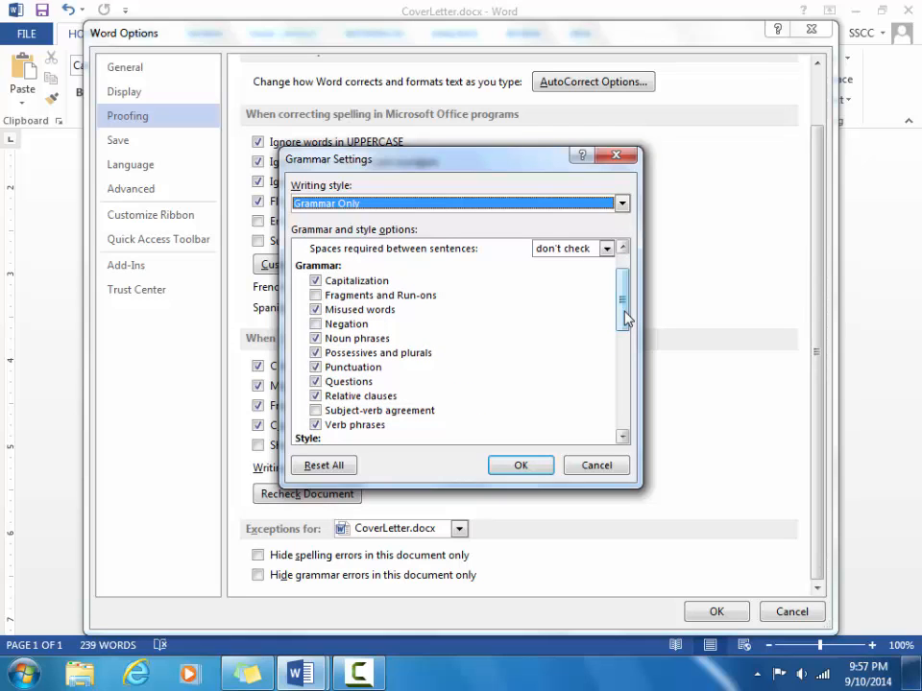
pyautogui.click(315, 411)
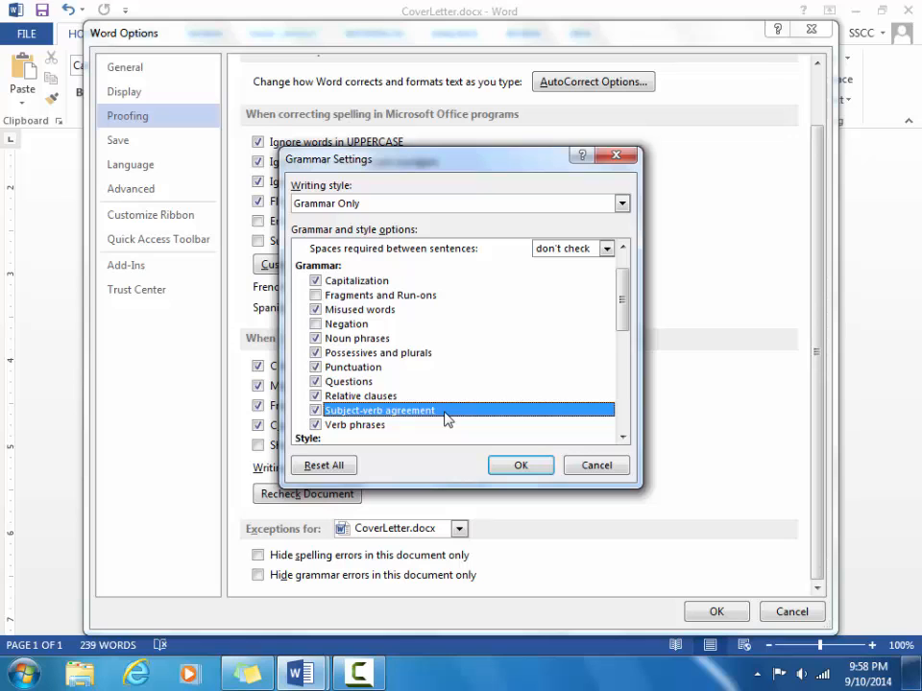
pyautogui.click(539, 470)
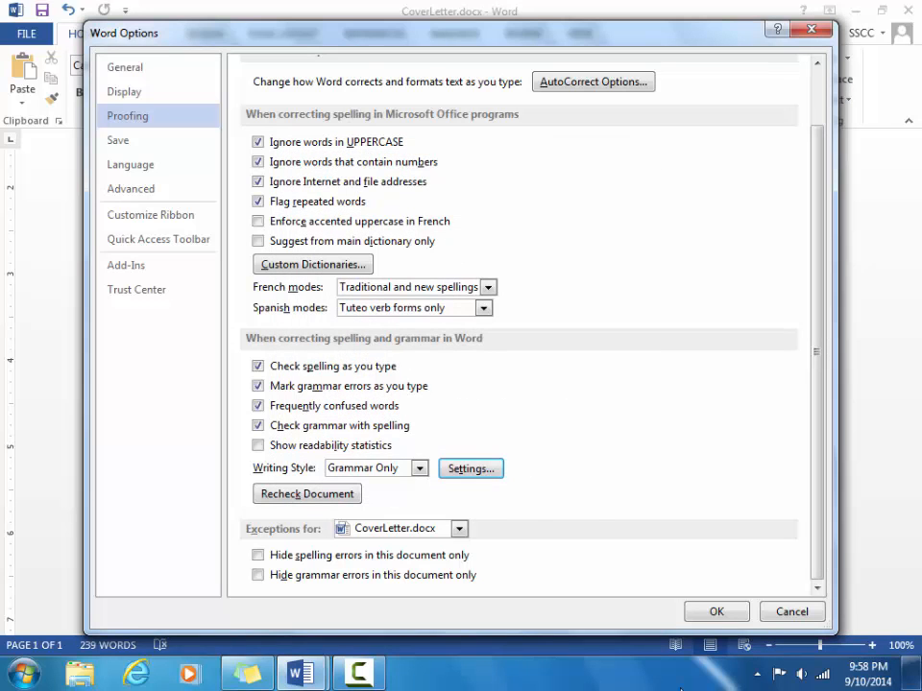
pyautogui.click(713, 612)
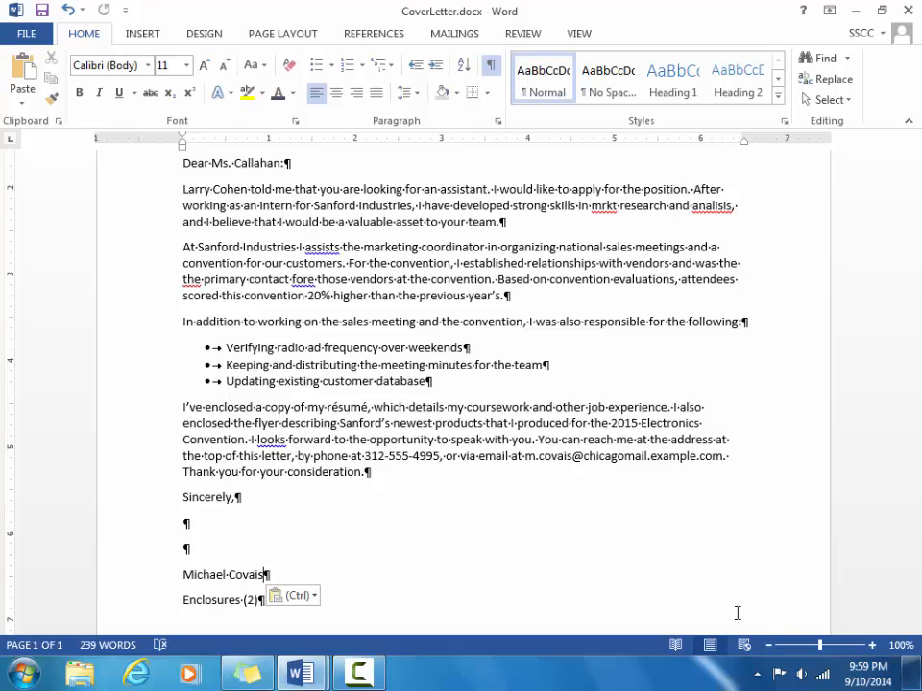
# Step: Correct analisis to analysis in the first body paragraph and change assists to assisted in the second
pyautogui.rightClick(716, 207)
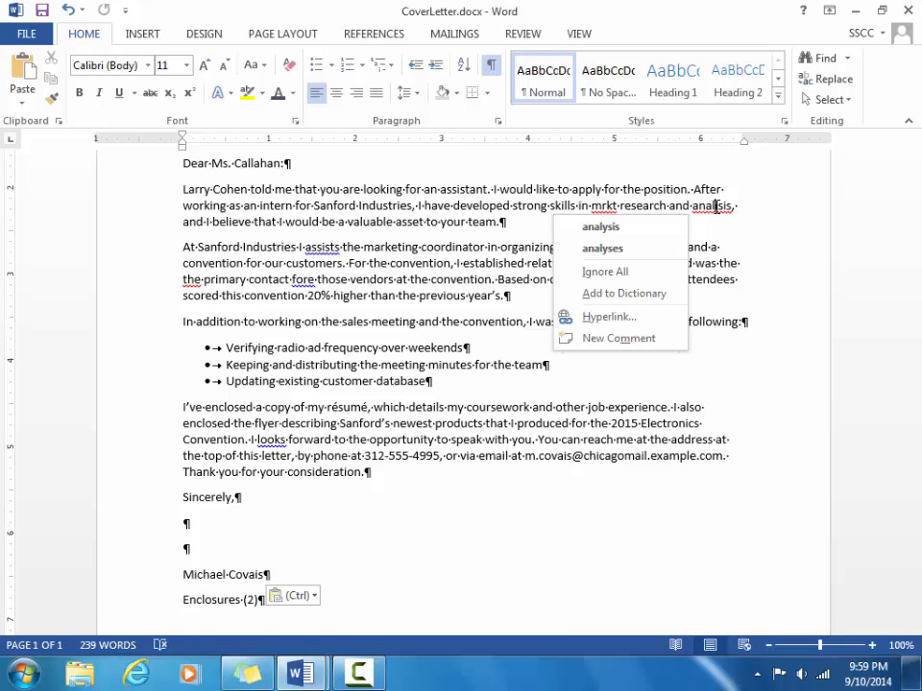
pyautogui.click(668, 229)
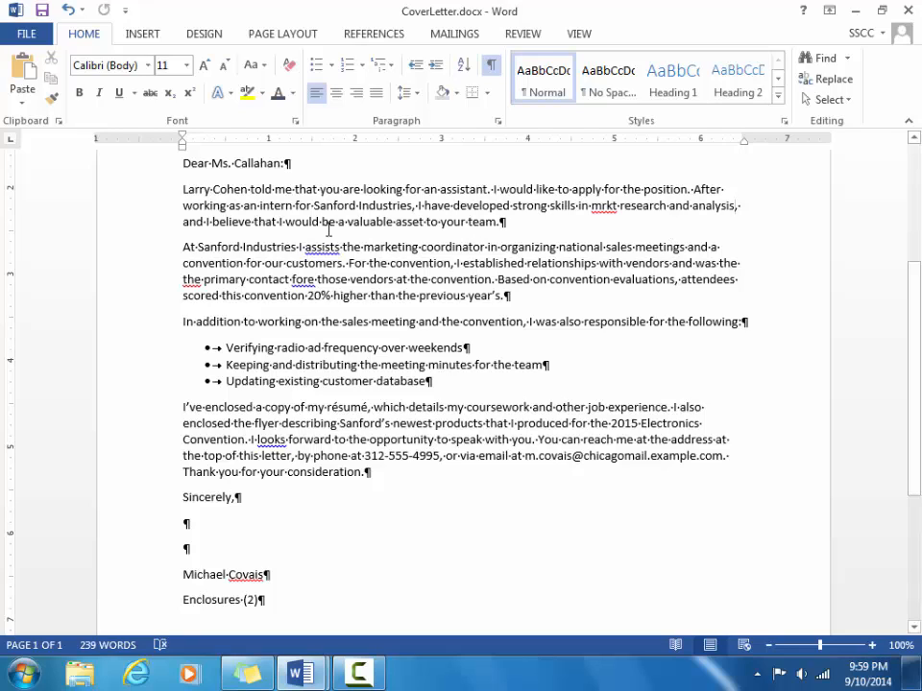
pyautogui.rightClick(326, 247)
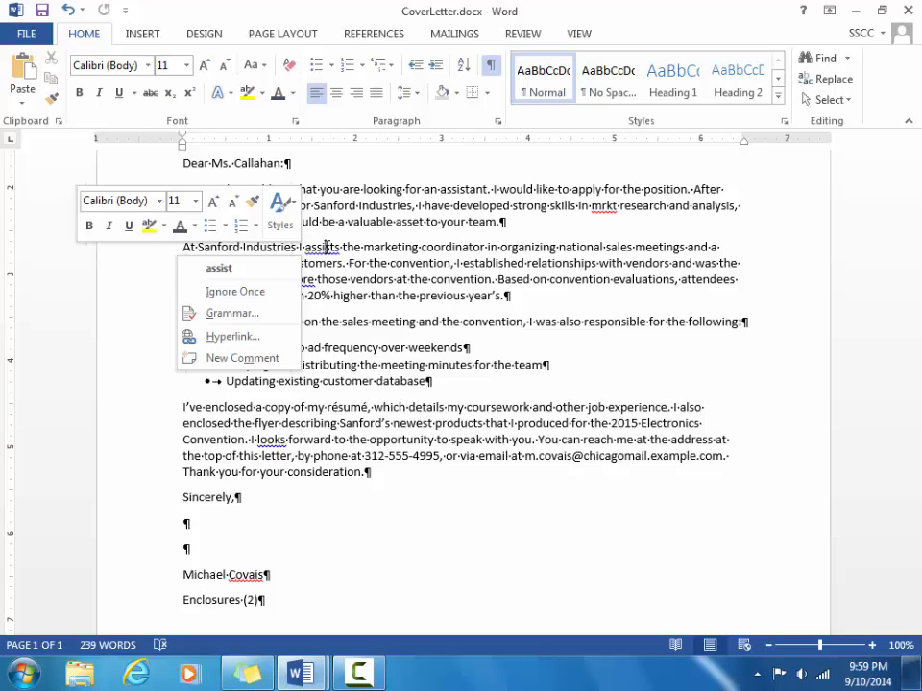
pyautogui.press('Escape')
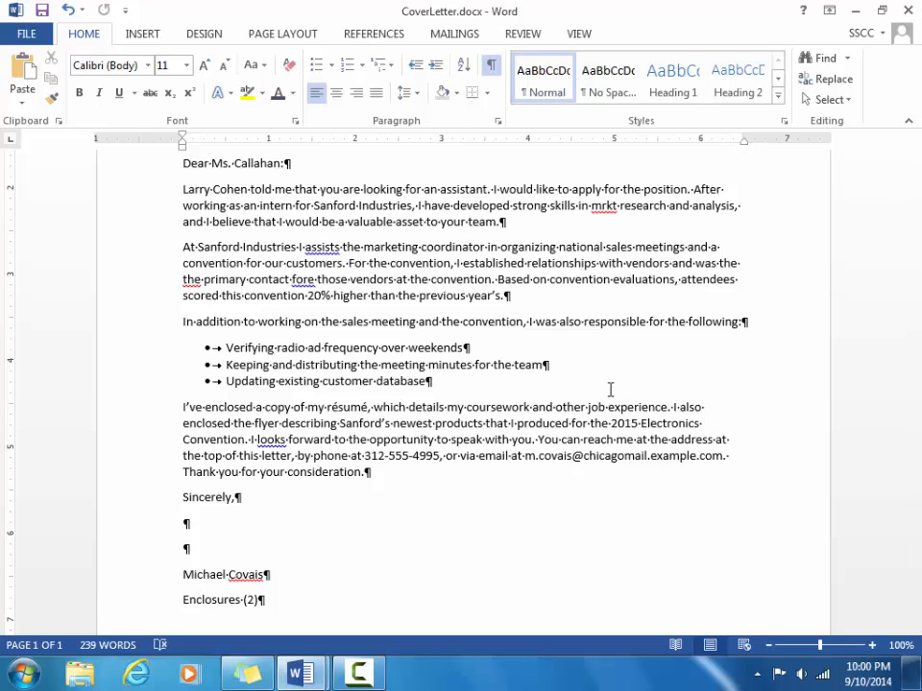
pyautogui.click(340, 246)
pyautogui.press('BackSpace')
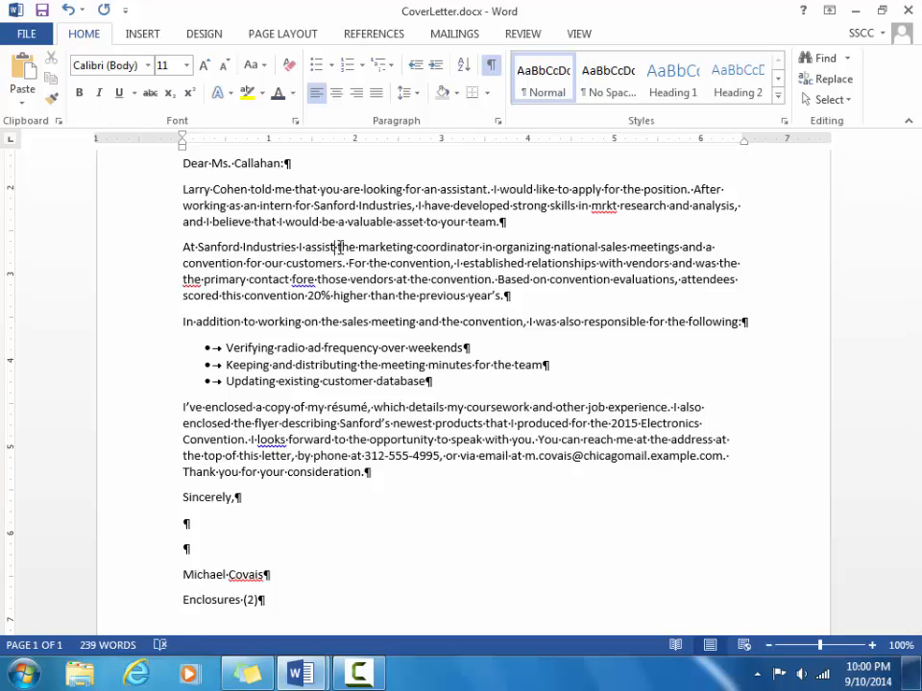
pyautogui.write('ed')
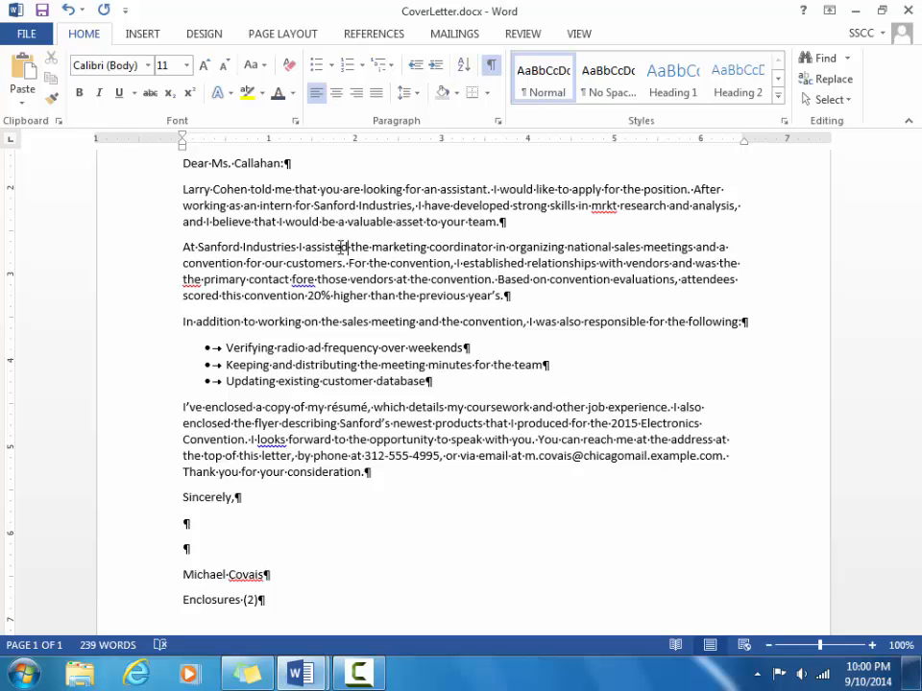
# Step: Run the spelling and grammar check from the start of the document and change mrkt to market
pyautogui.hotkey('ctrl', 'Home')
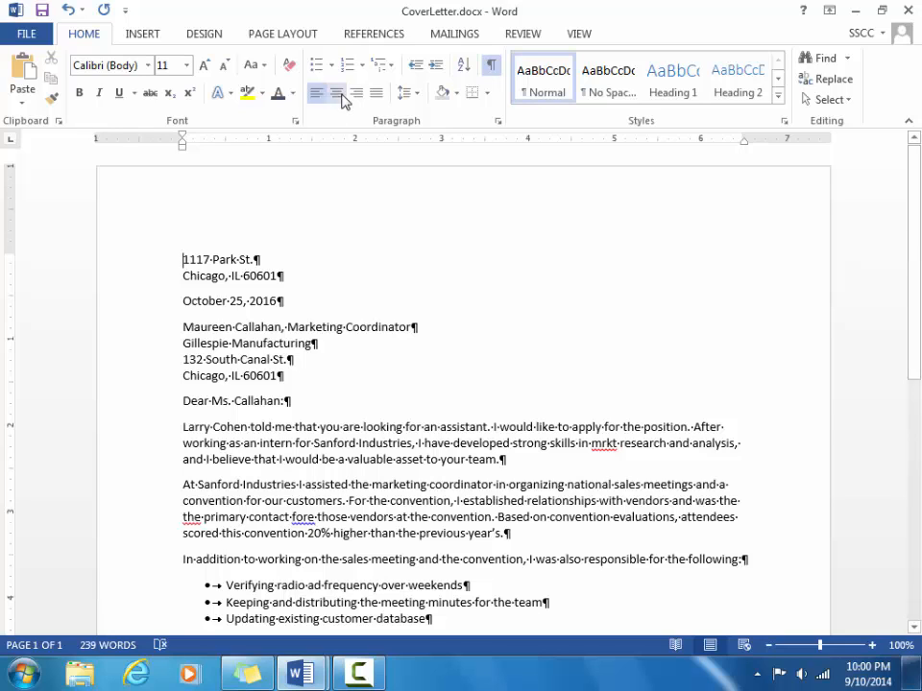
pyautogui.click(523, 42)
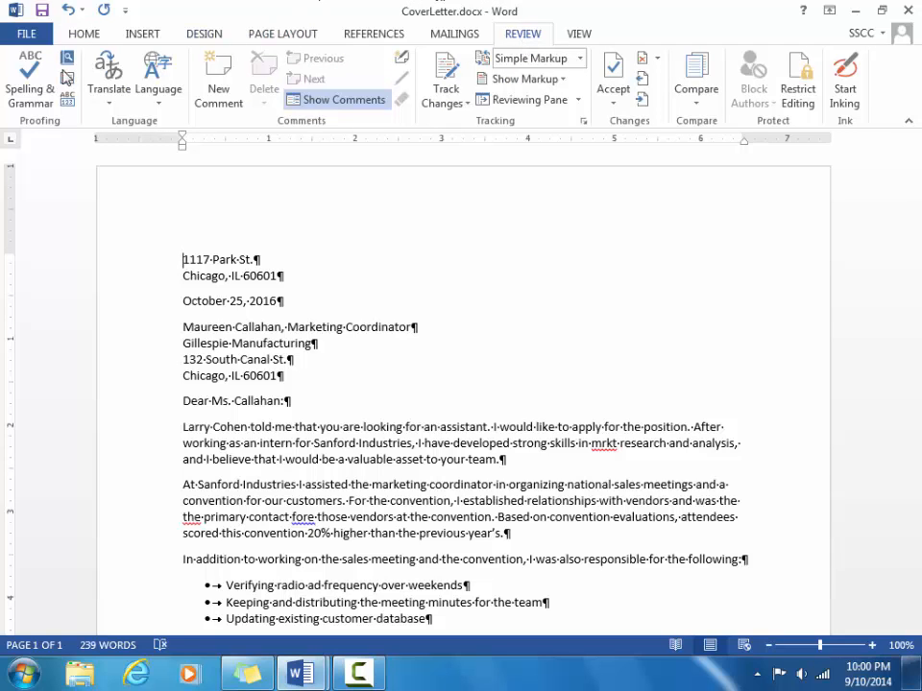
pyautogui.click(32, 79)
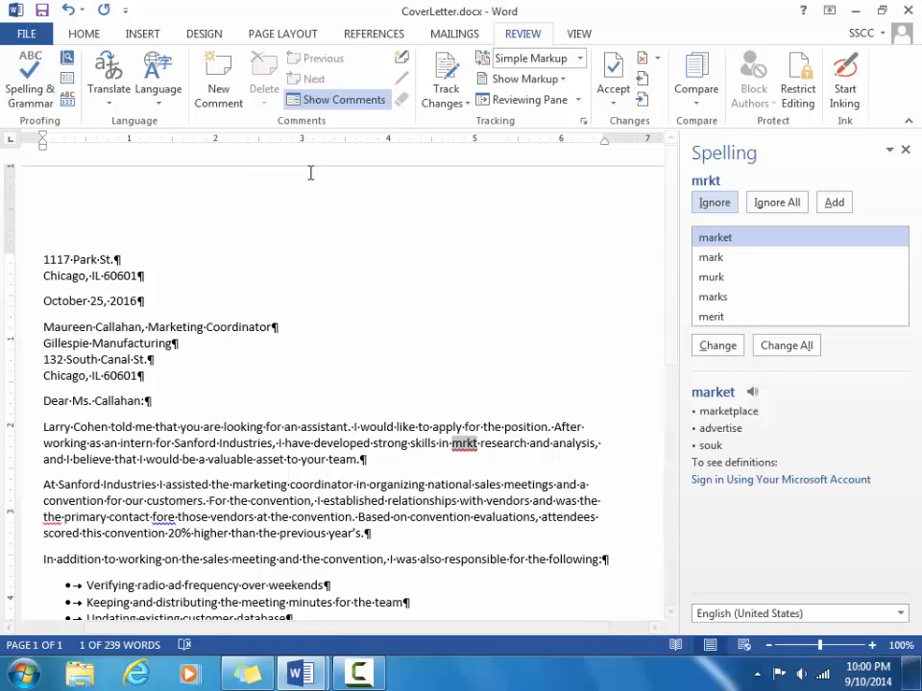
pyautogui.click(722, 346)
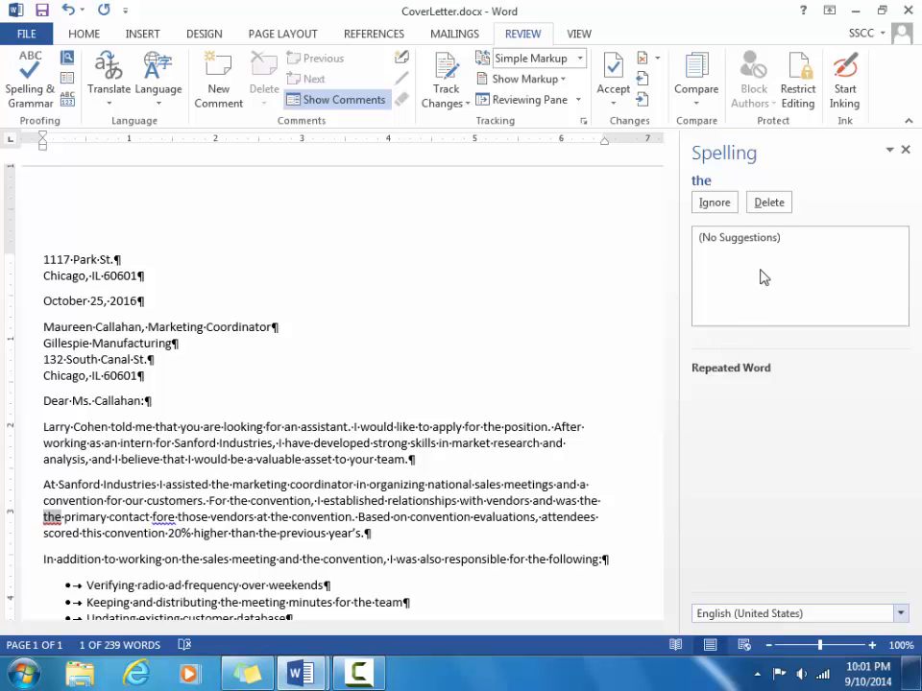
# Step: Delete the repeated the, and accept the grammar corrections of fore to for and looks to look
pyautogui.click(768, 201)
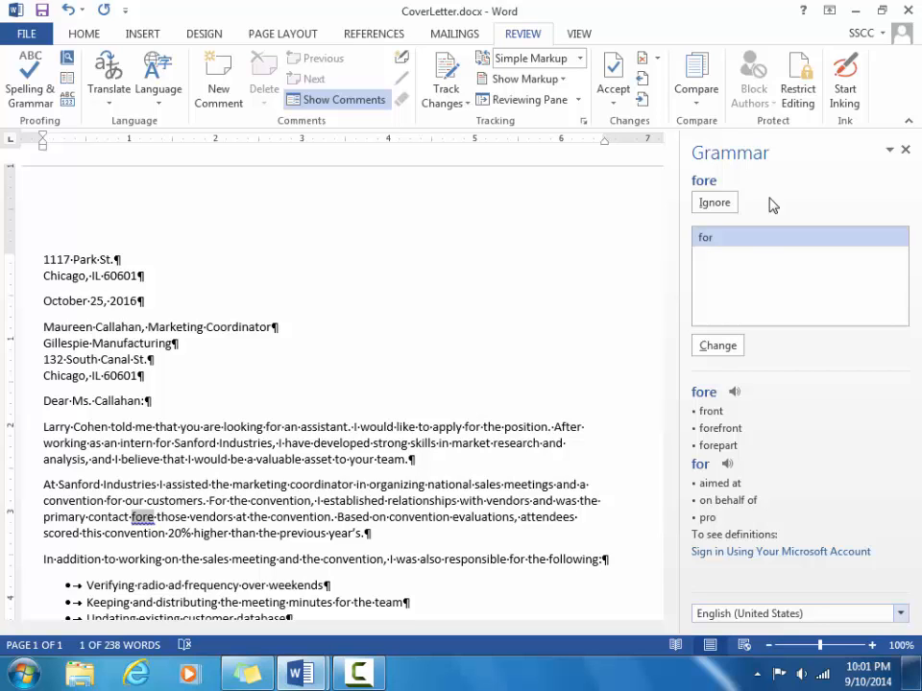
pyautogui.click(720, 351)
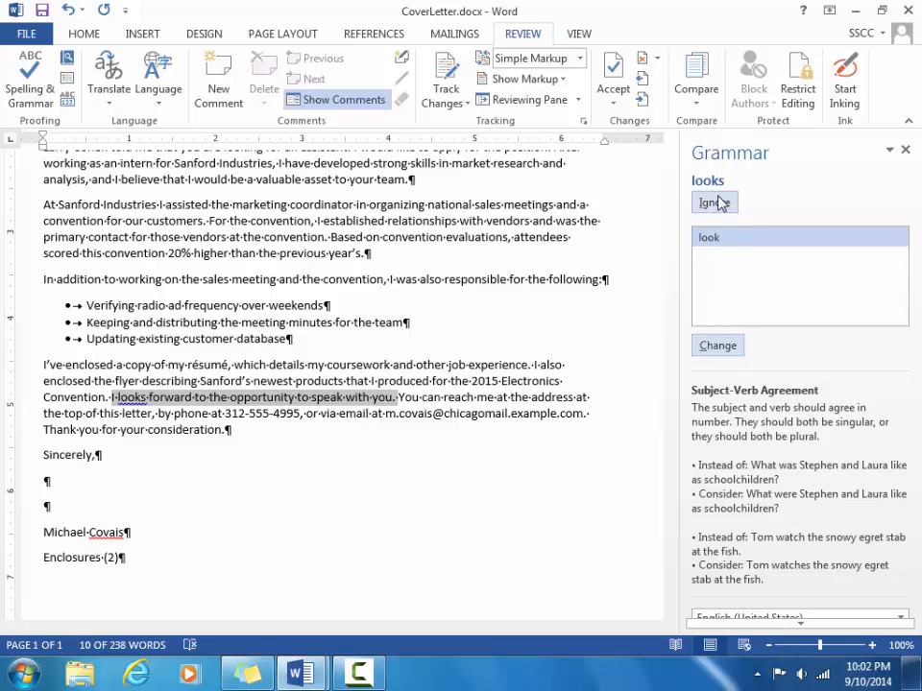
pyautogui.click(718, 346)
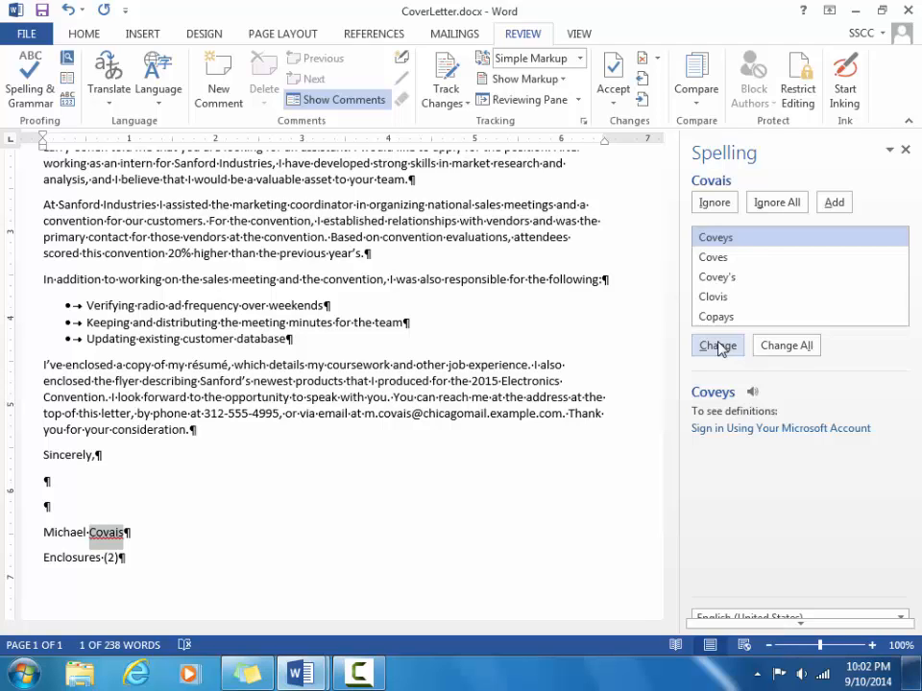
# Step: Ignore all instances of the applicant's flagged surname, finish the spelling and grammar check, and save the letter
pyautogui.click(791, 202)
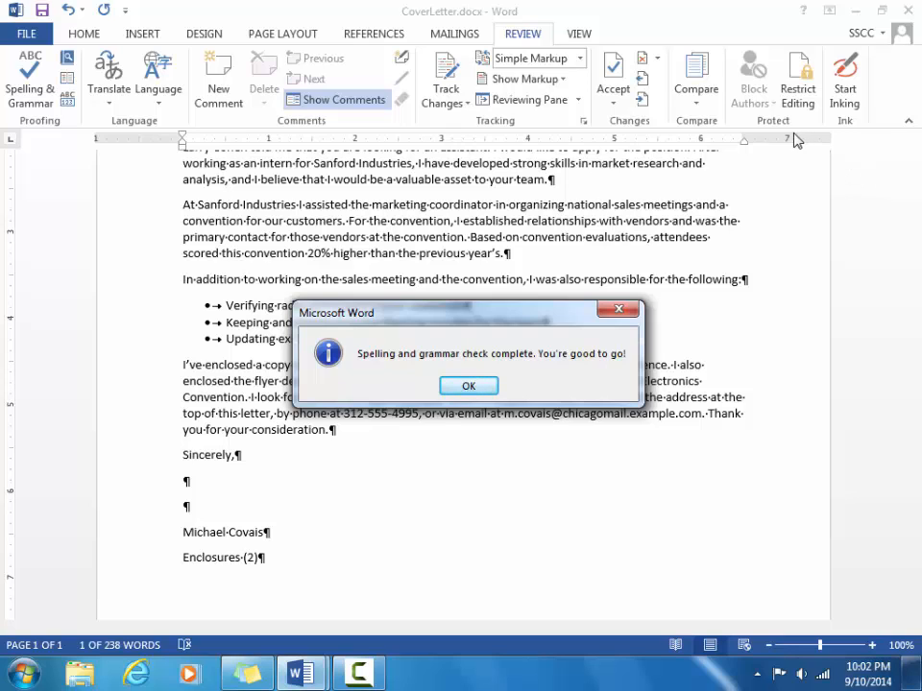
pyautogui.click(471, 387)
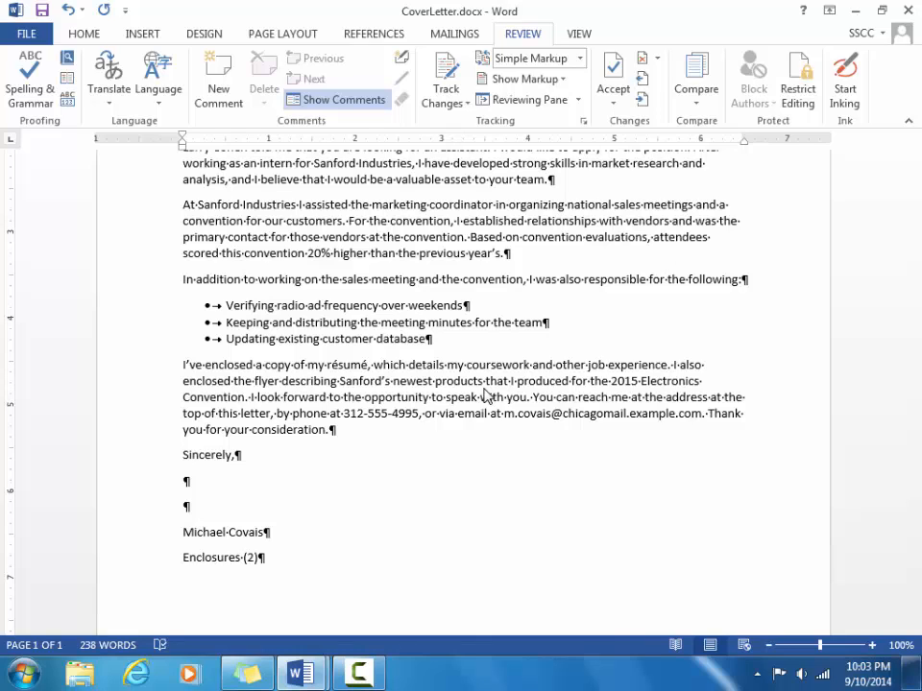
pyautogui.hotkey('ctrl', 's')
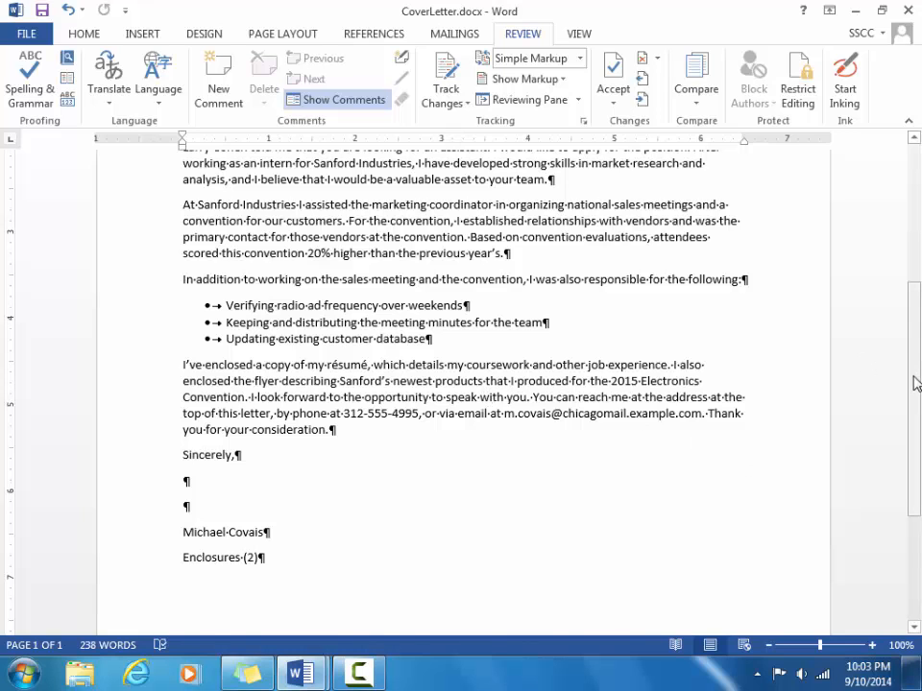
# Step: Replace the recipient's name before Marketing Coordinator in the inside address with the new contact's full name, and save the letter
pyautogui.moveTo(915, 383); pyautogui.dragTo(915, 199)
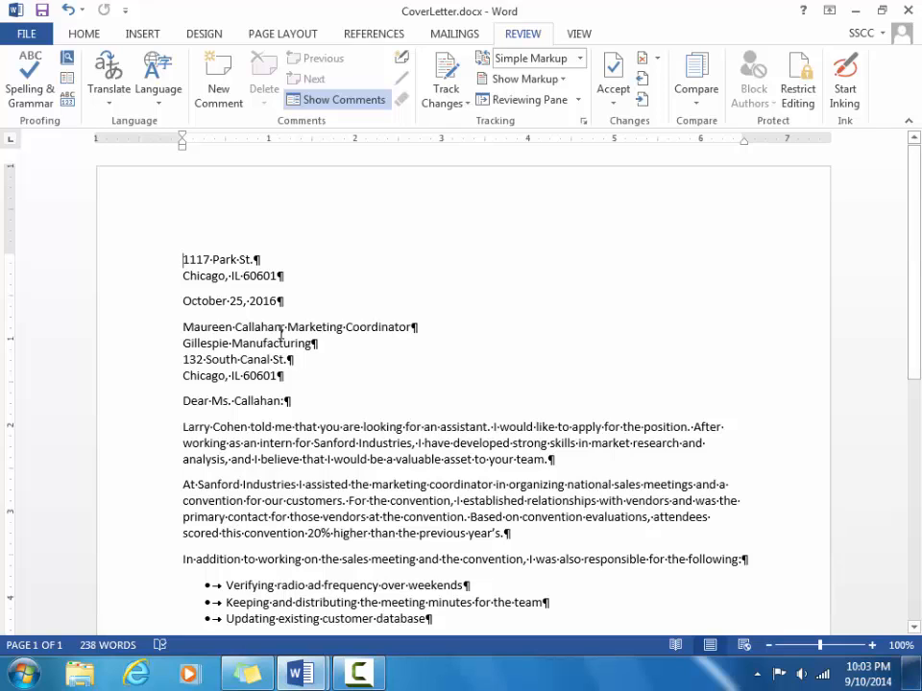
pyautogui.moveTo(280, 327); pyautogui.dragTo(200, 327)
pyautogui.write('Lee')
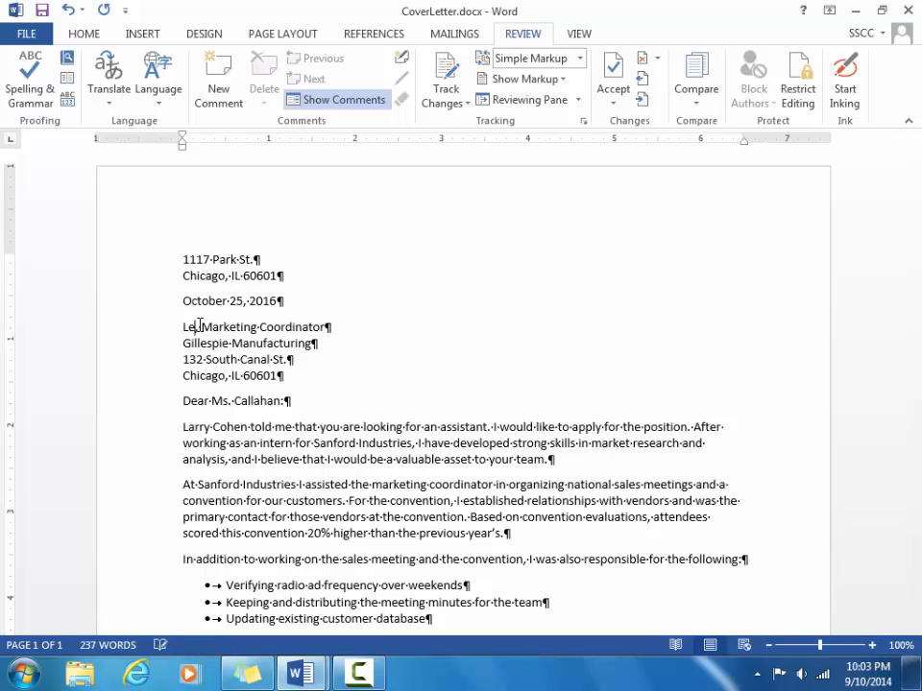
pyautogui.write('tha Child,')
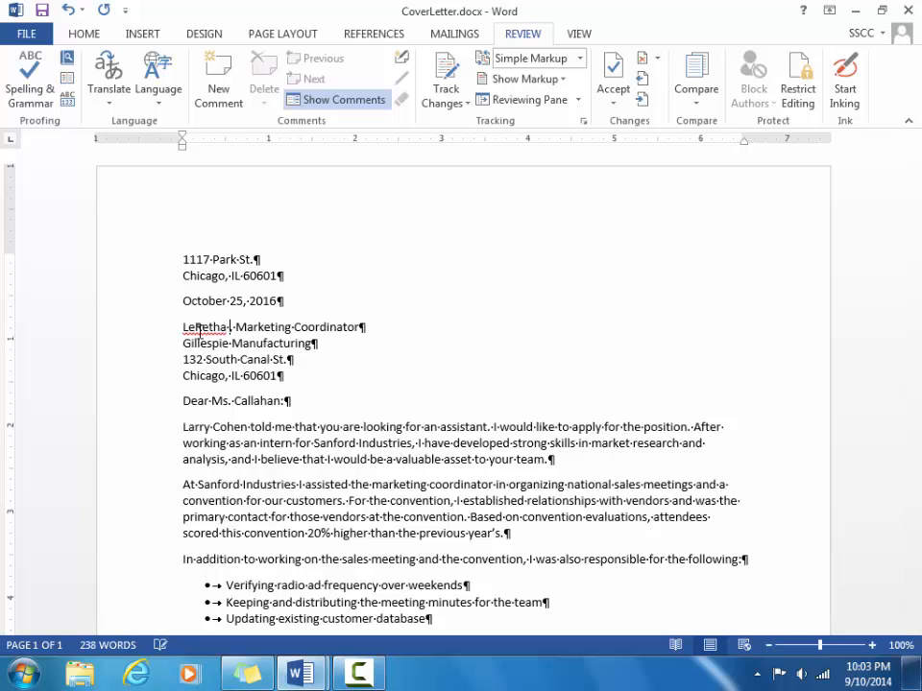
pyautogui.write('ress')
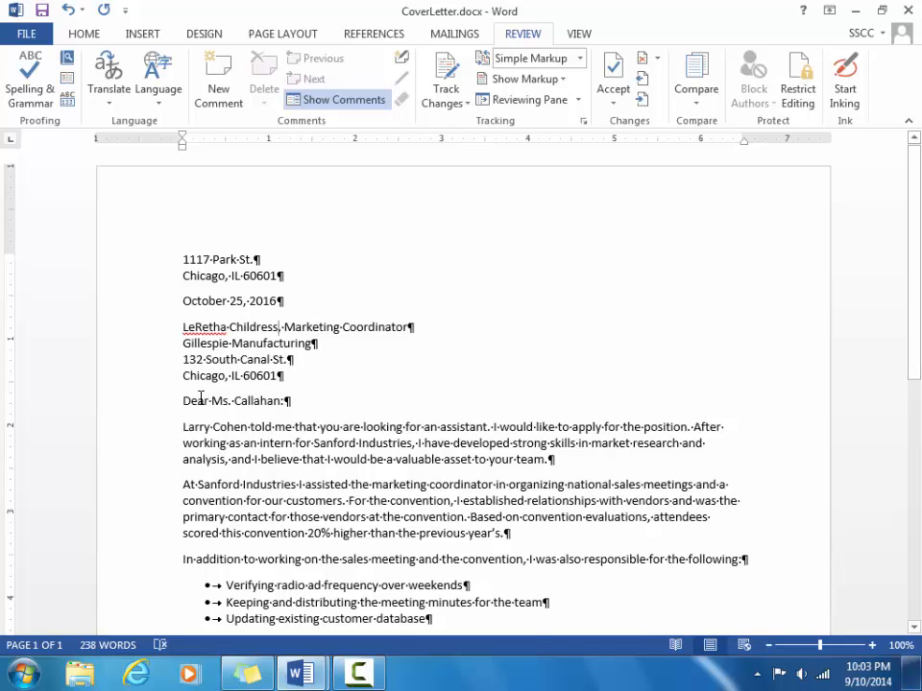
pyautogui.hotkey('ctrl', 's')
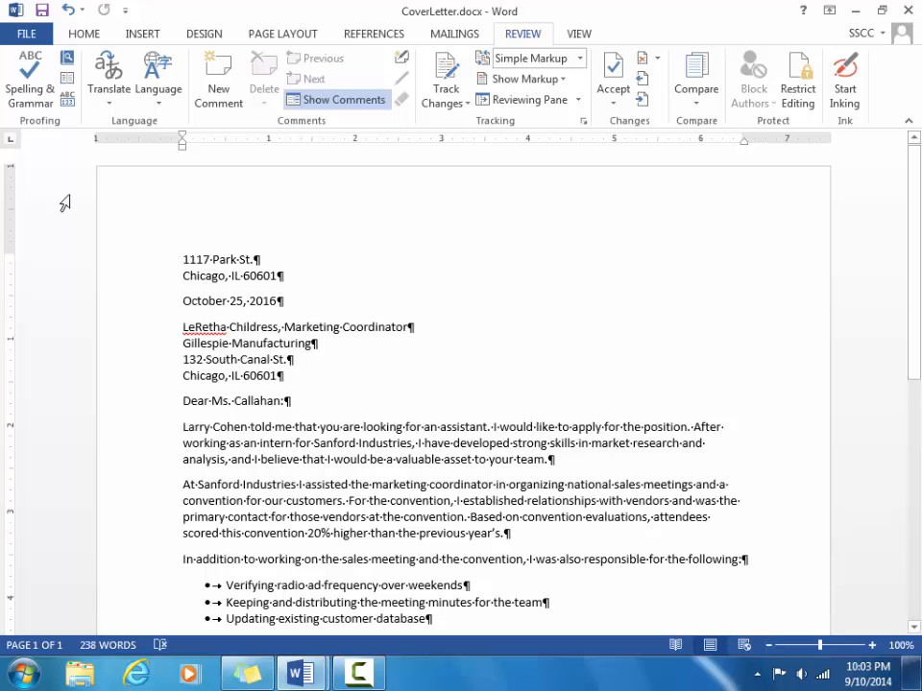
# Step: Check the letter's print preview enlarged to 70%, and return to the document without printing
pyautogui.click(29, 33)
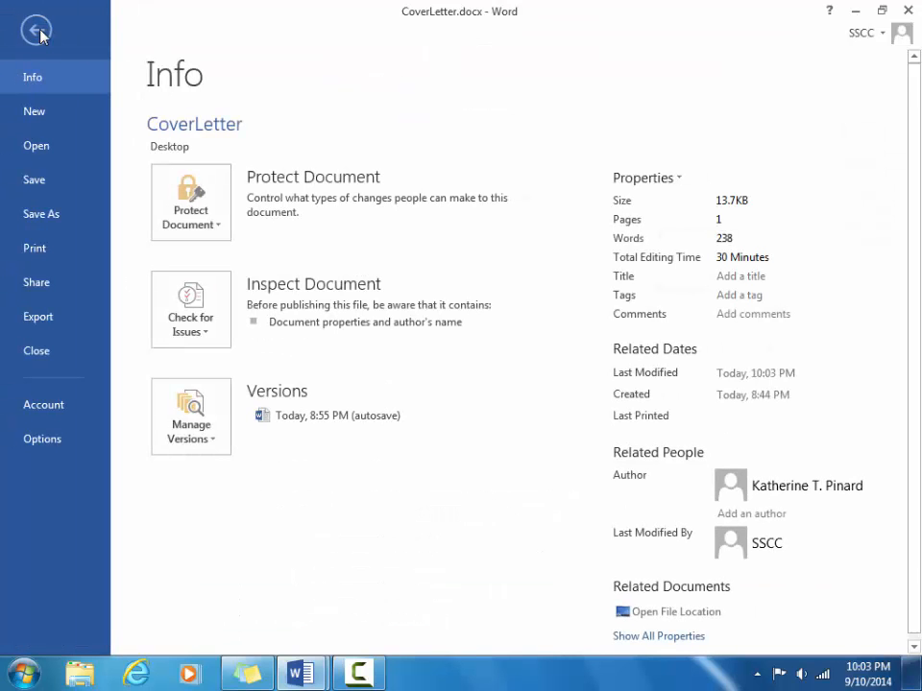
pyautogui.click(28, 252)
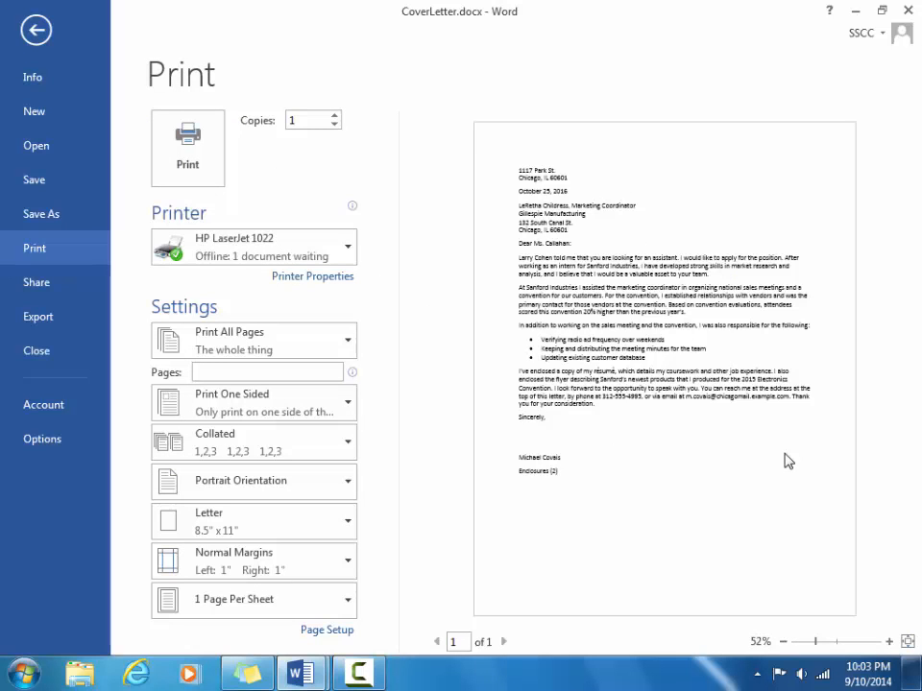
pyautogui.click(889, 641)
pyautogui.click(889, 641)
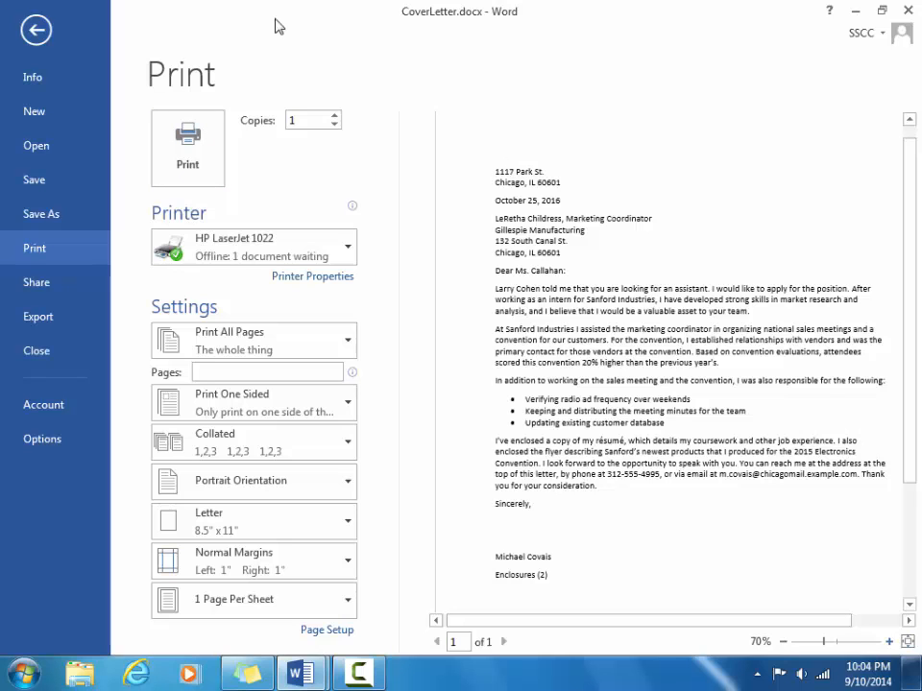
pyautogui.click(36, 31)
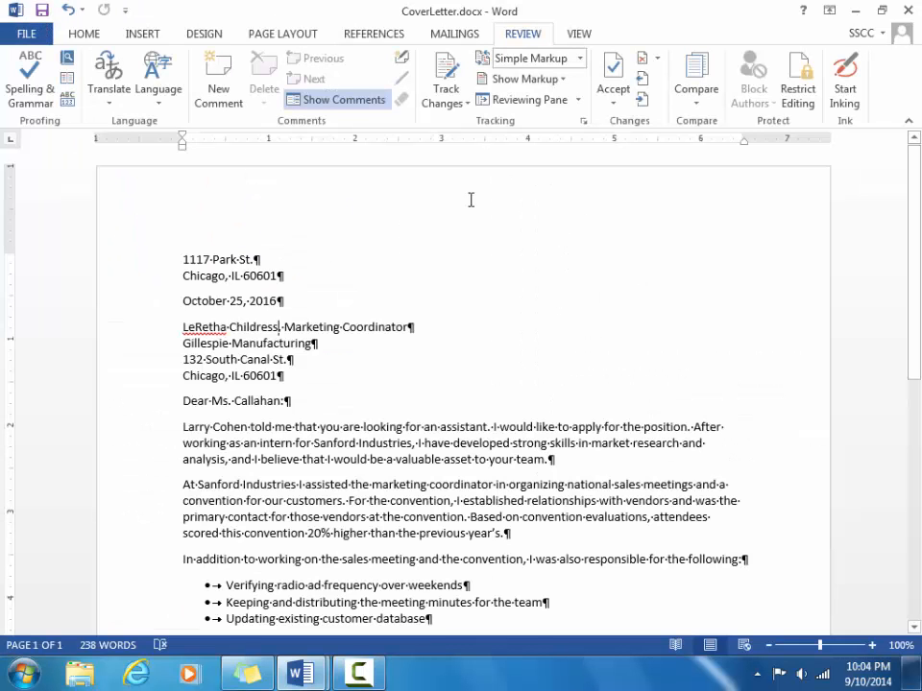
# Step: Switch to the open ResumeFinal.docx document and place the cursor at its beginning, clearing the text selection
pyautogui.click(726, 240)
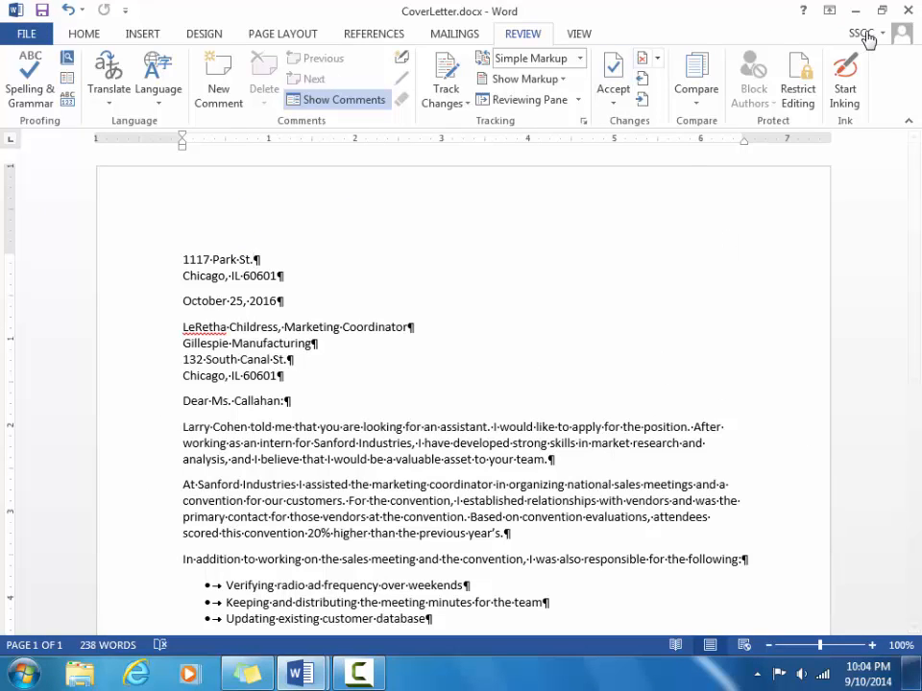
pyautogui.click(582, 36)
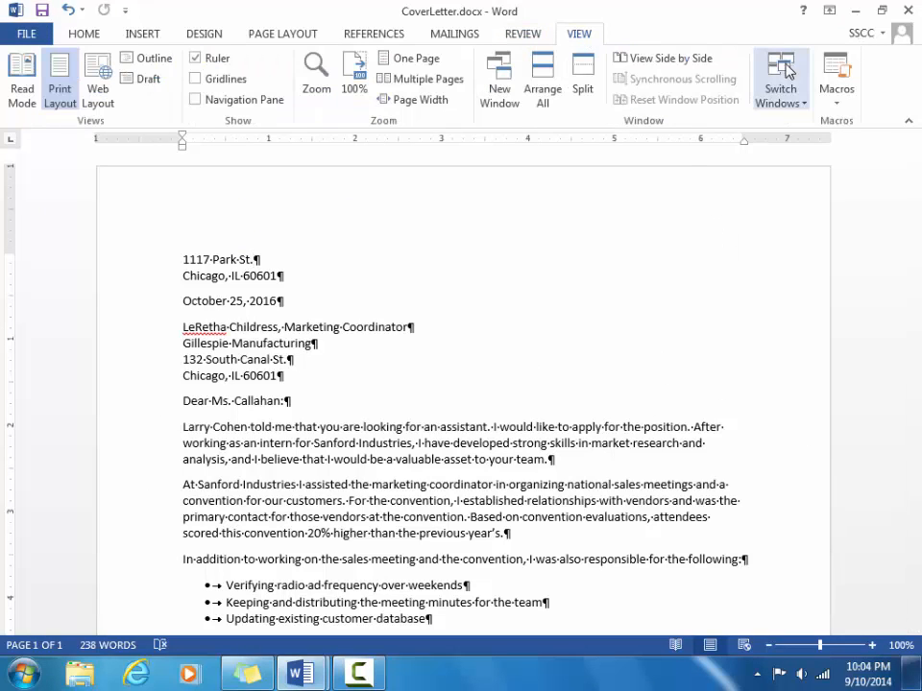
pyautogui.click(780, 94)
pyautogui.click(814, 143)
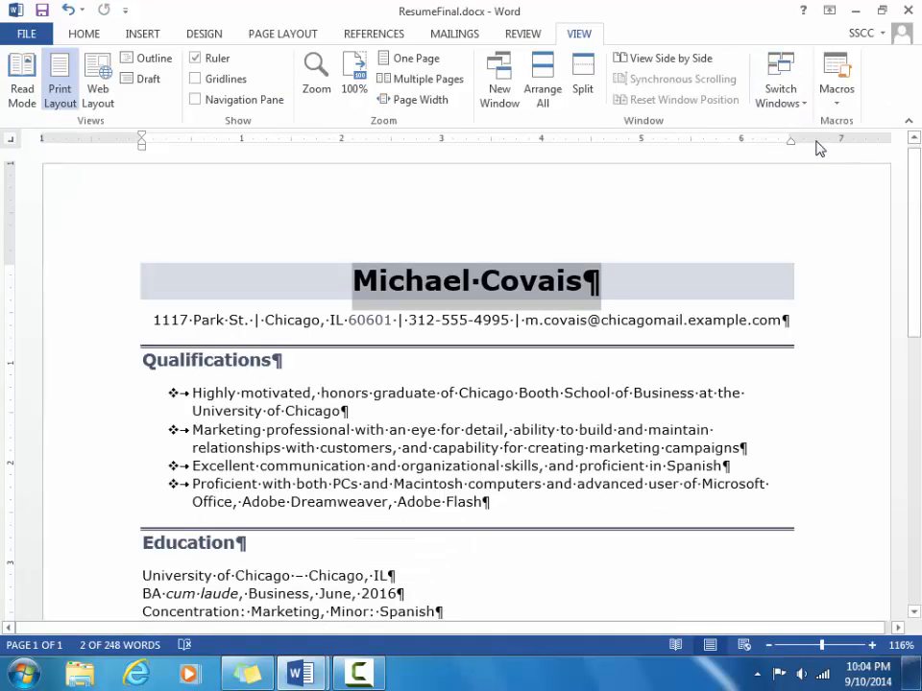
pyautogui.hotkey('ctrl', 'Home')
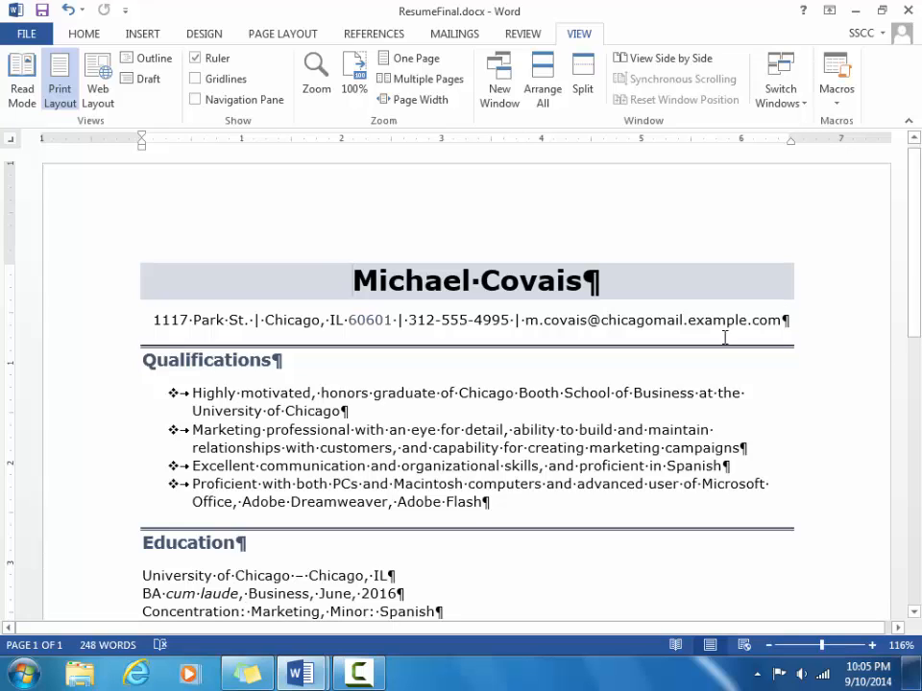
pyautogui.click(359, 672)
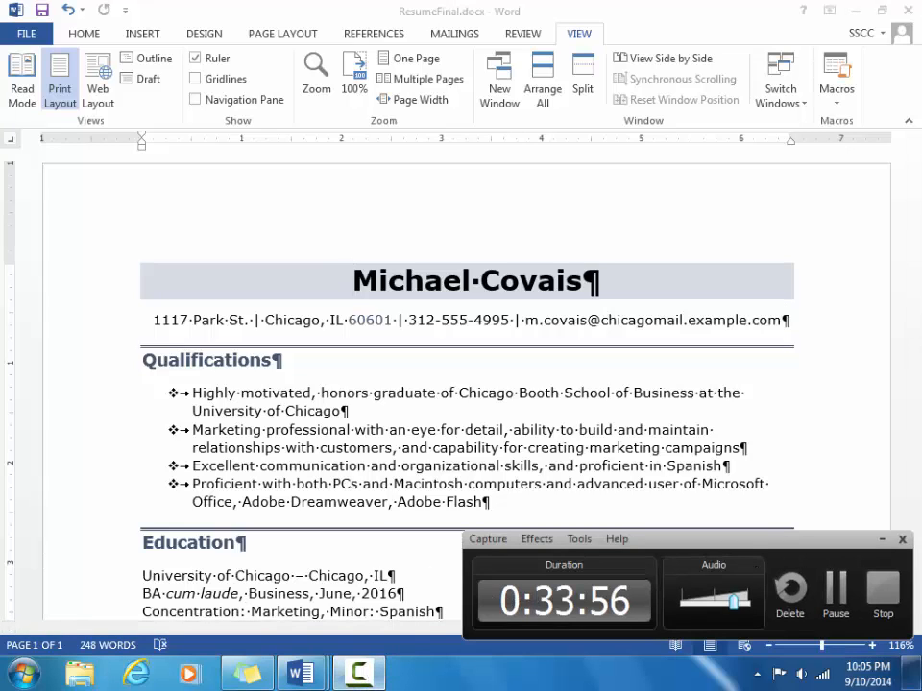